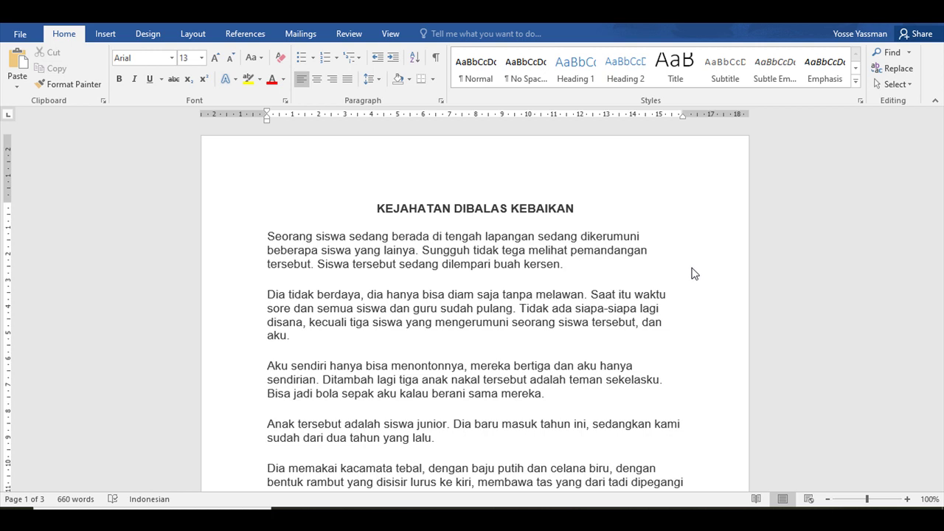
# Review the short story's text and page footers across all three pages, returning to the title on page 1.
pyautogui.scroll(-1, 693, 273)
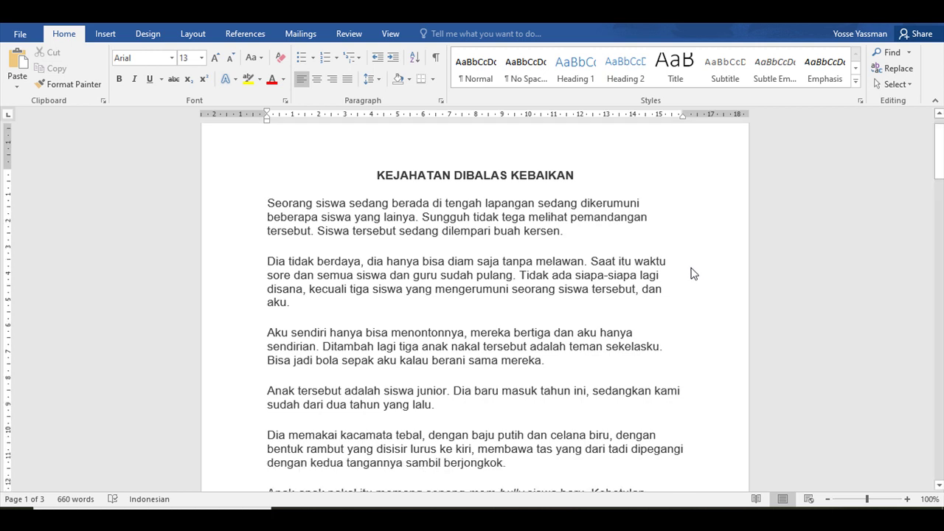
pyautogui.scroll(1, 694, 274)
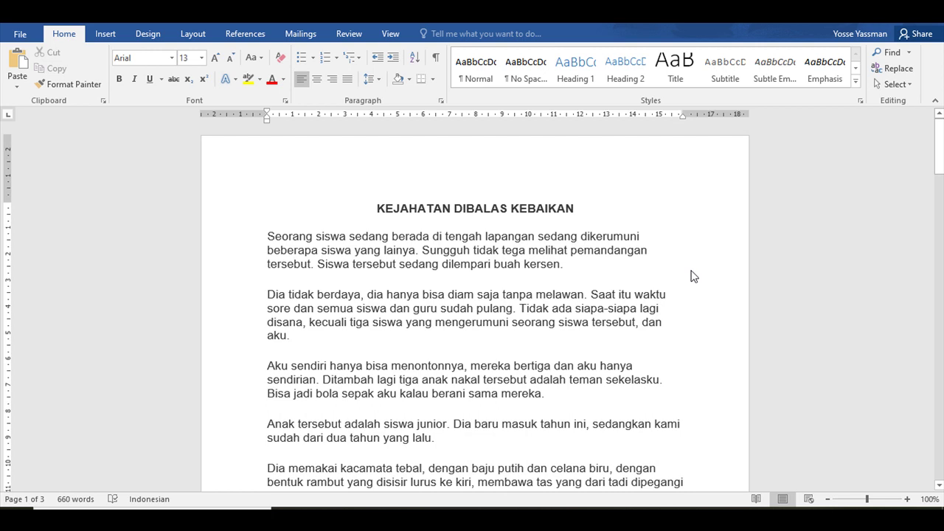
pyautogui.scroll(-6, 694, 276)
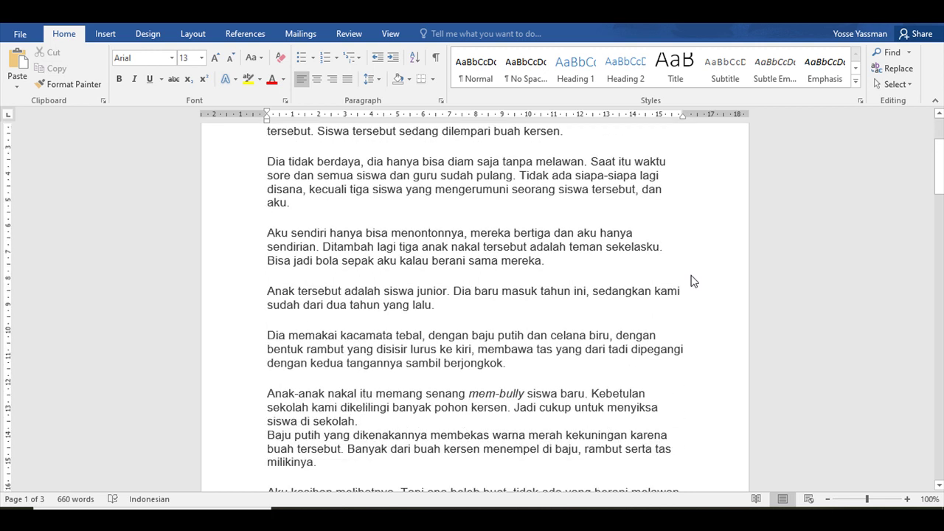
pyautogui.scroll(-2, 693, 281)
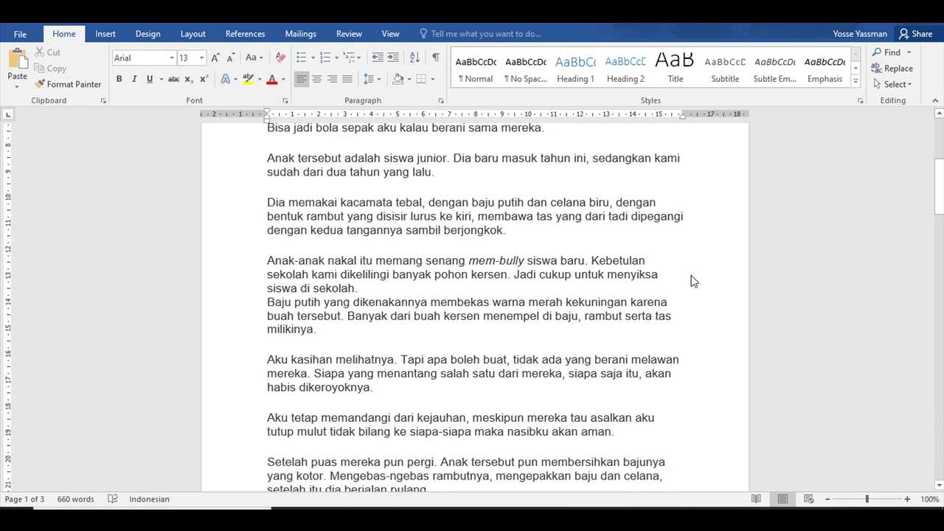
pyautogui.scroll(-3, 695, 281)
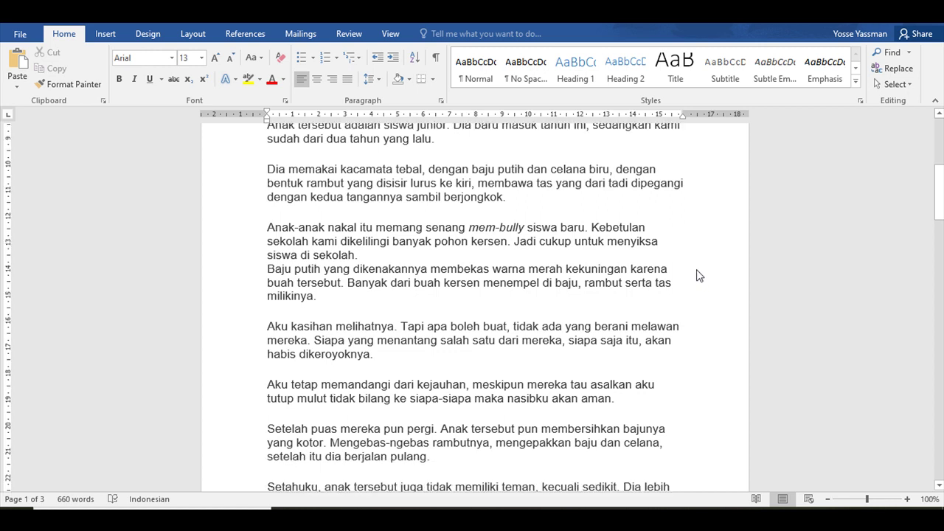
pyautogui.scroll(-1, 700, 278)
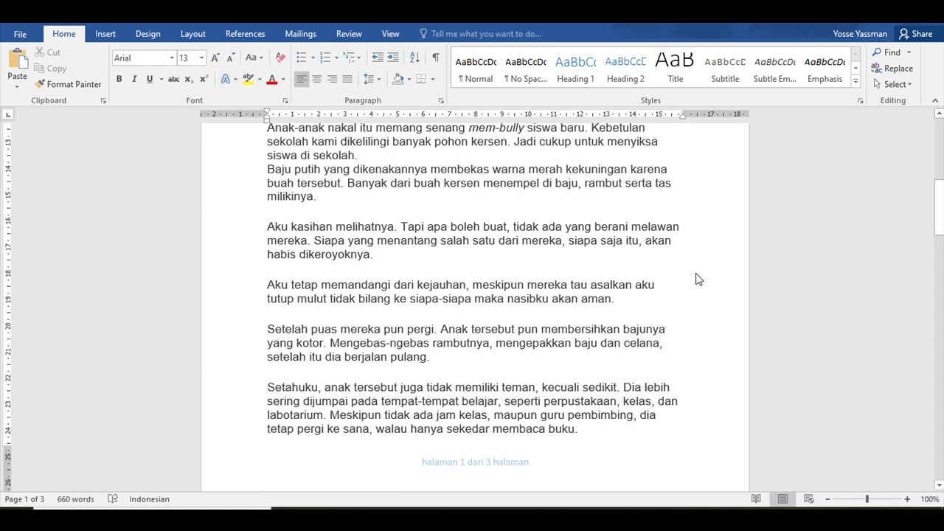
pyautogui.scroll(-5, 699, 279)
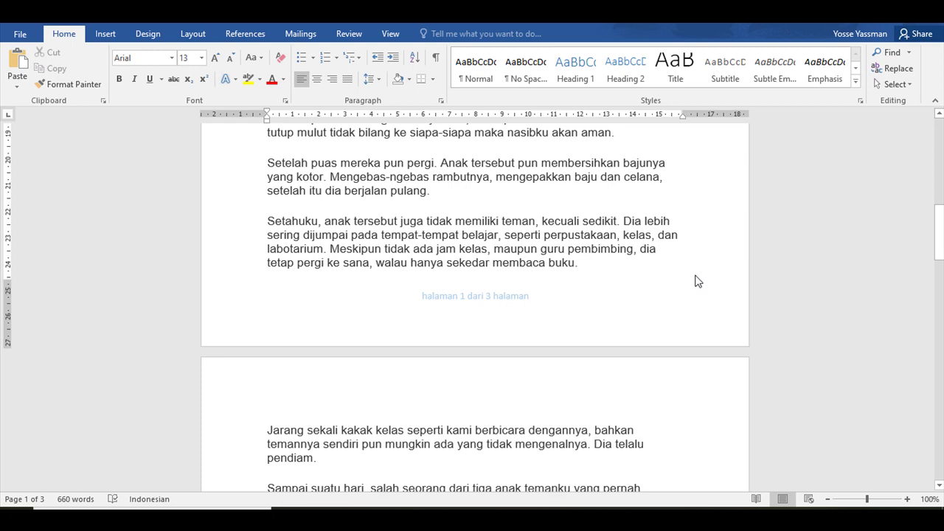
pyautogui.scroll(-4, 698, 280)
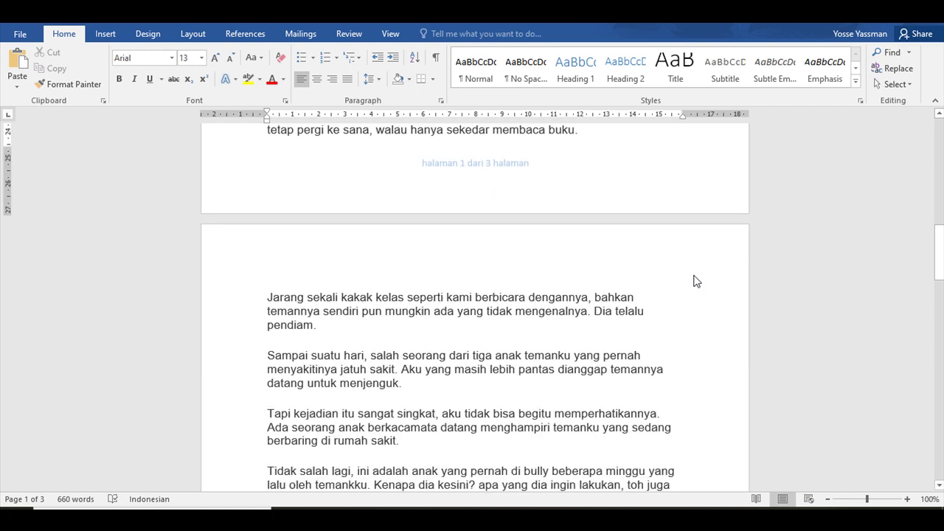
pyautogui.scroll(-6, 699, 281)
pyautogui.scroll(-6, 697, 282)
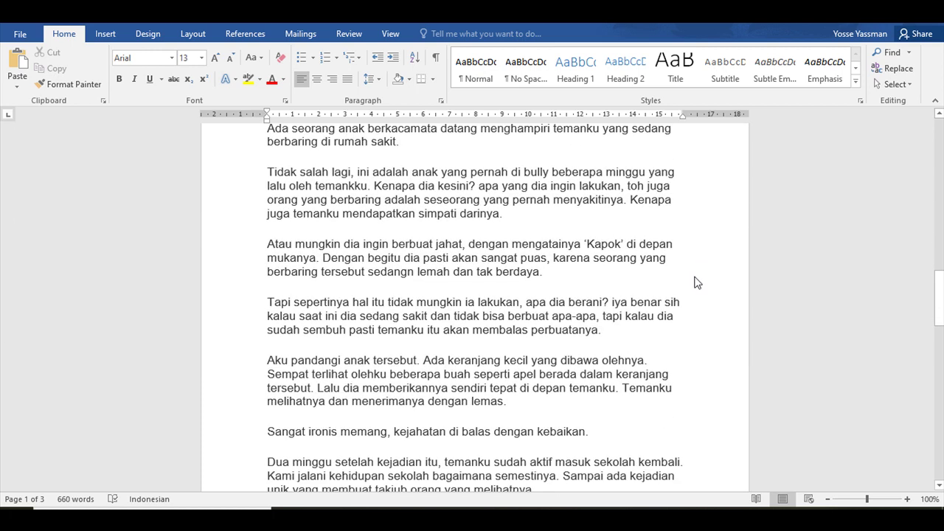
pyautogui.scroll(-8, 701, 281)
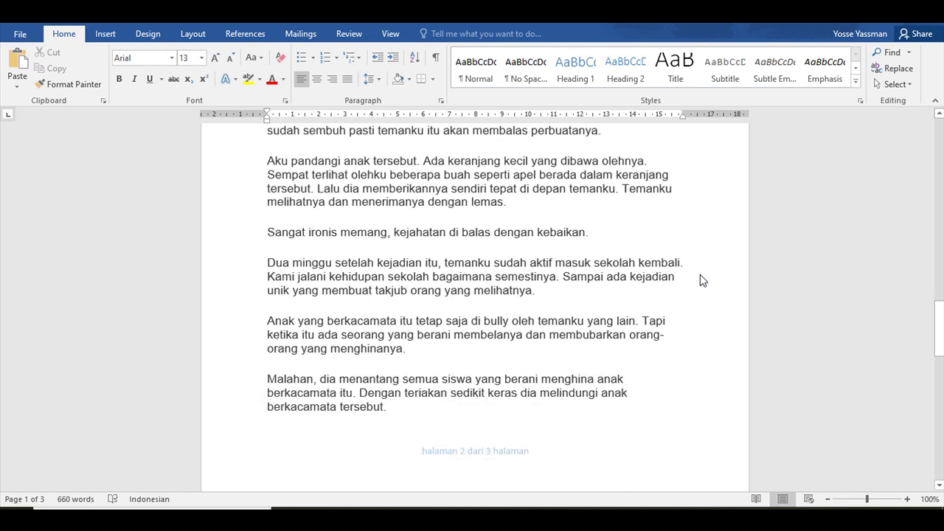
pyautogui.scroll(-8, 699, 281)
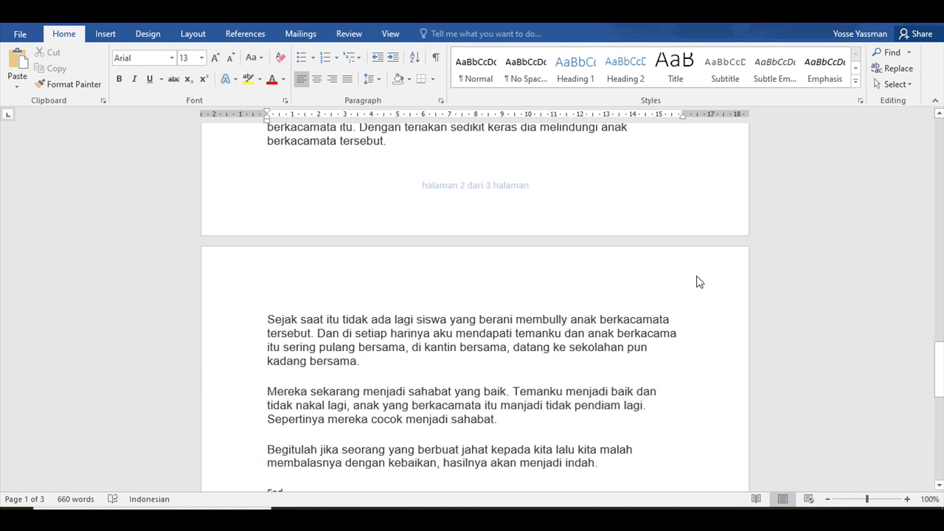
pyautogui.scroll(20, 697, 282)
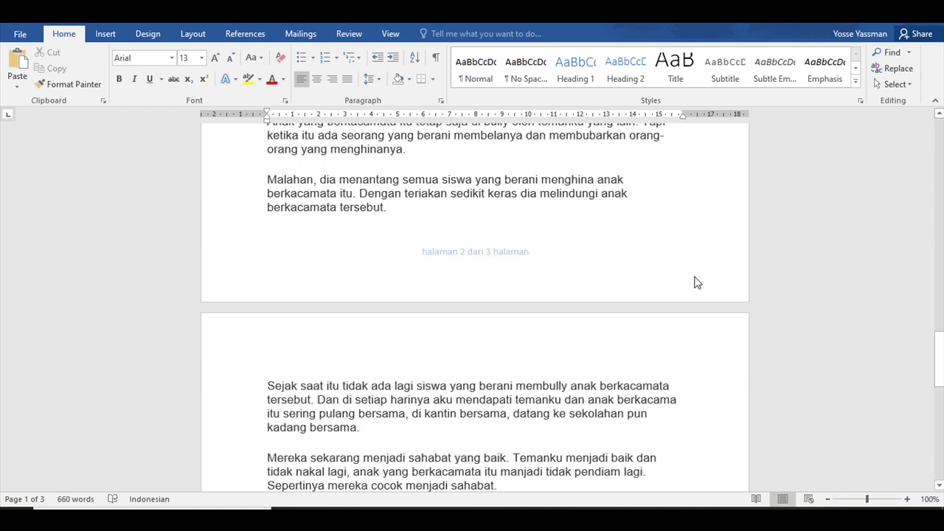
pyautogui.scroll(17, 697, 289)
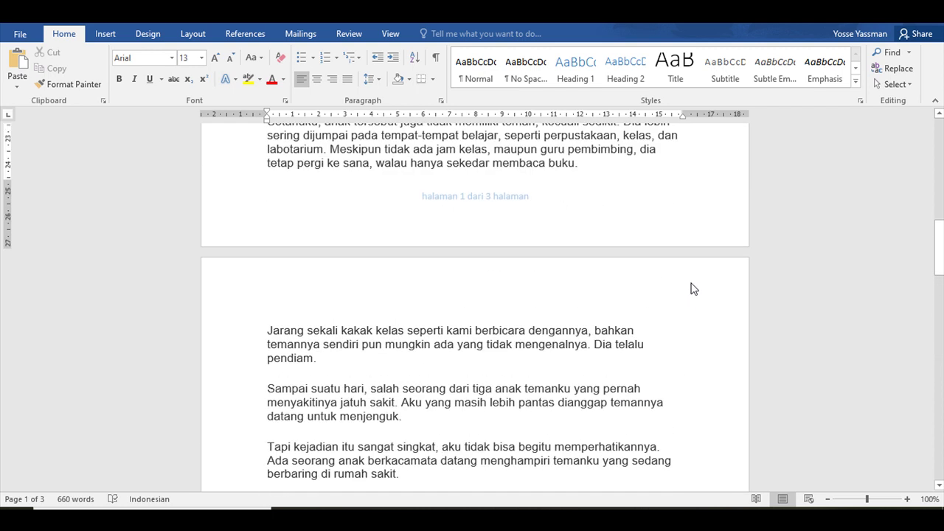
pyautogui.scroll(8, 693, 288)
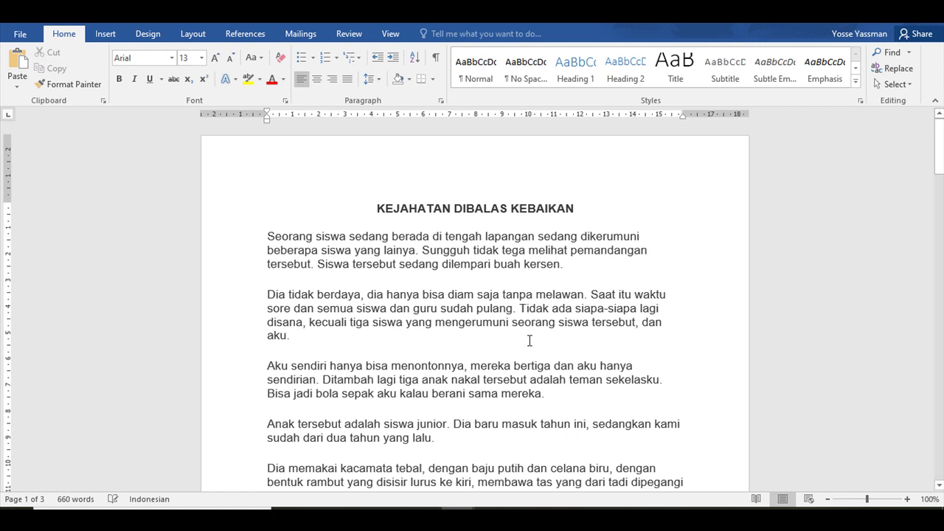
# Check the instructions in the SOAL 2 document and set the story title in Anak Polos to Monotype Corsiva, size 30.
pyautogui.moveTo(457, 518)
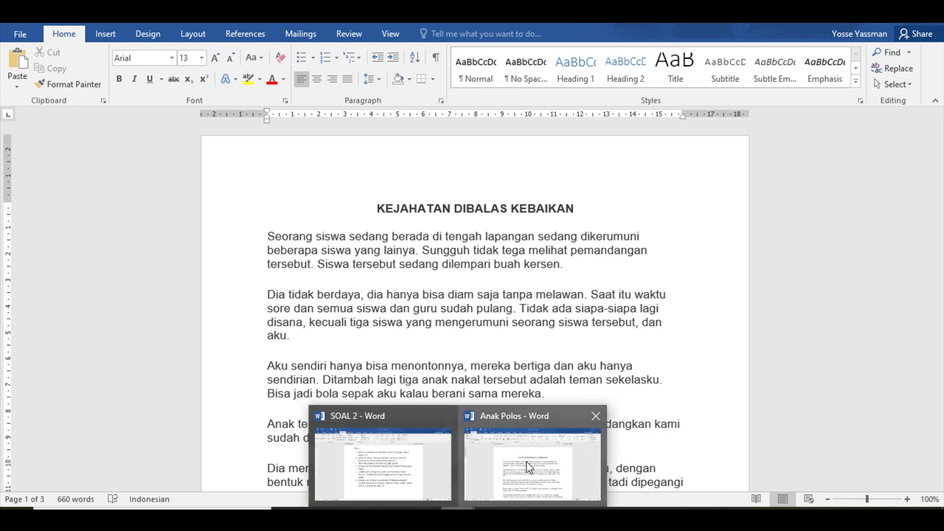
pyautogui.click(402, 461)
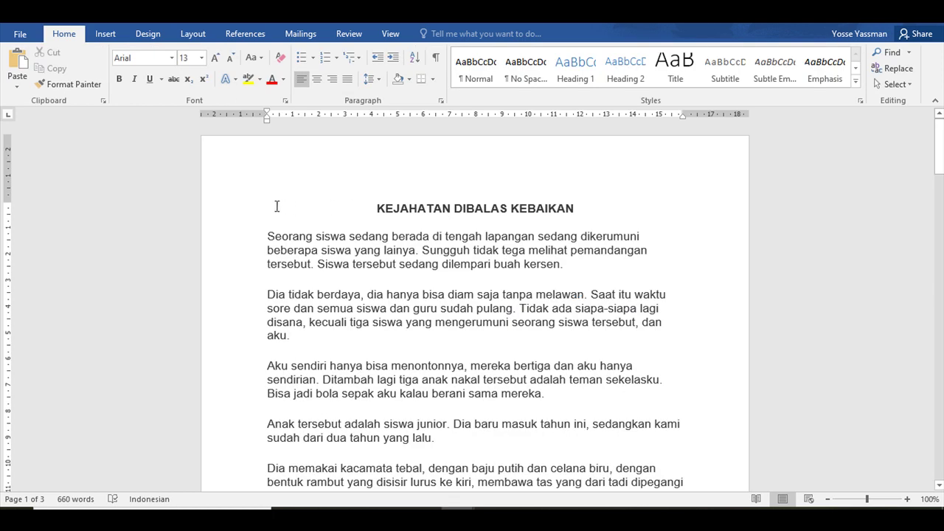
pyautogui.moveTo(372, 208); pyautogui.dragTo(641, 213)
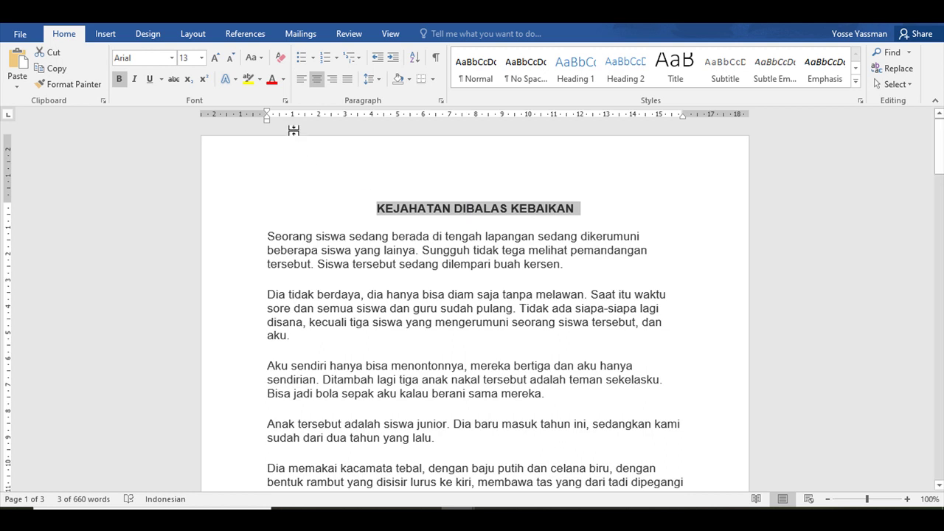
pyautogui.click(168, 58)
pyautogui.write('Monotype Cor')
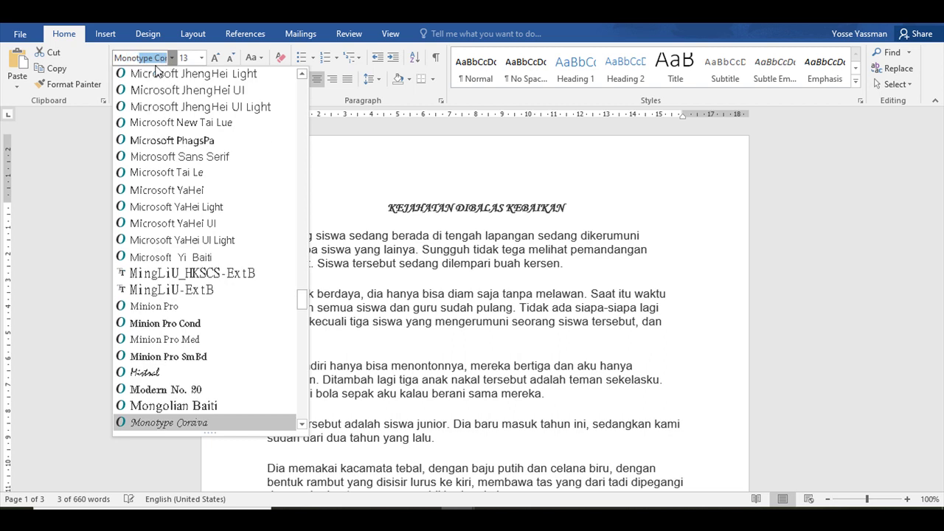
pyautogui.press('Return')
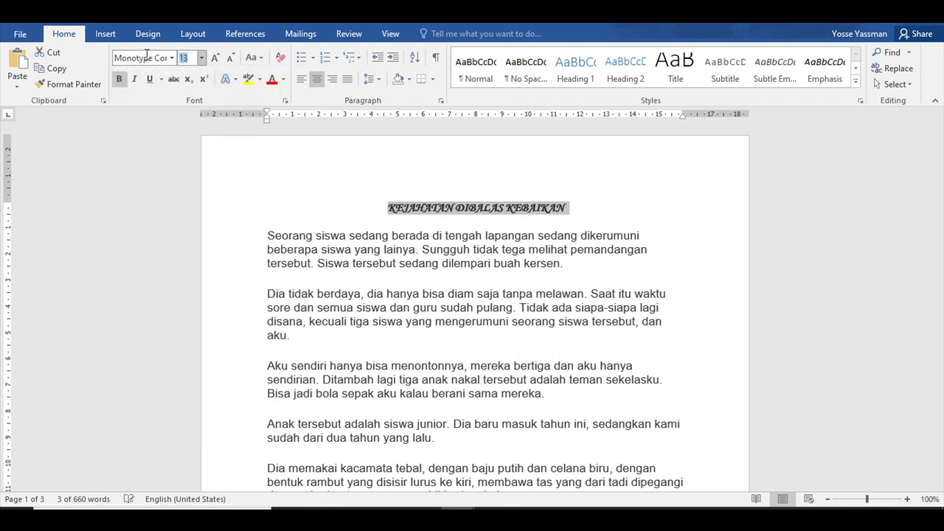
pyautogui.click(182, 58)
pyautogui.write('30')
pyautogui.press('Return')
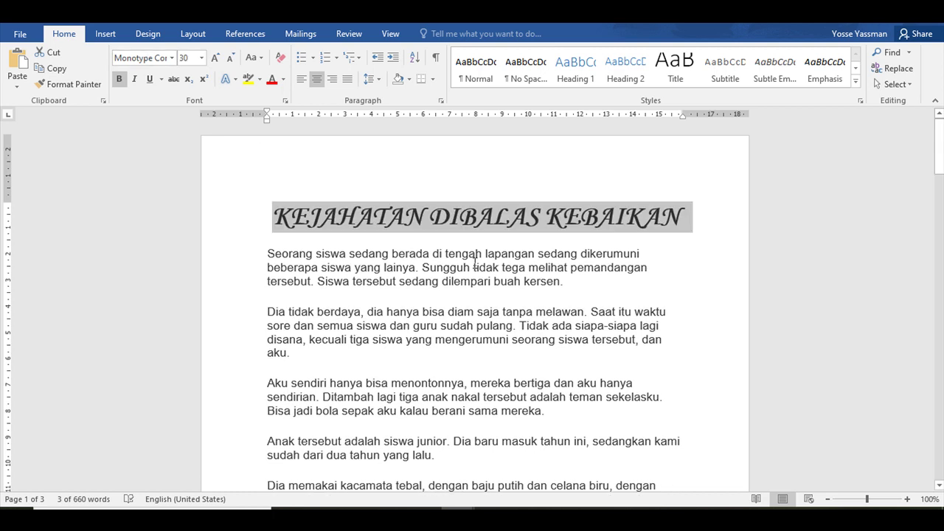
# Check the body text instruction in SOAL 2 and justify the story from its first paragraph through "End.".
pyautogui.hotkey('alt', 'Tab')
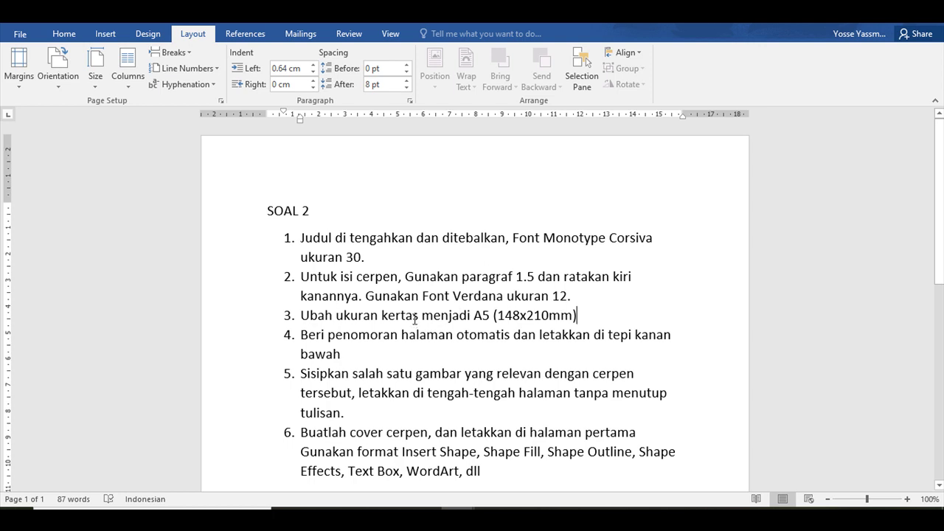
pyautogui.hotkey('alt', 'Tab')
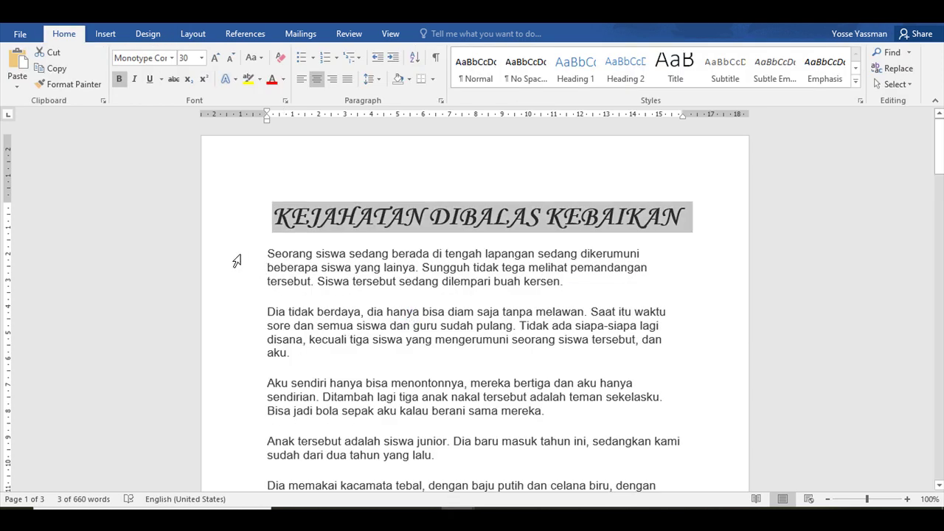
pyautogui.moveTo(238, 260); pyautogui.dragTo(330, 248)
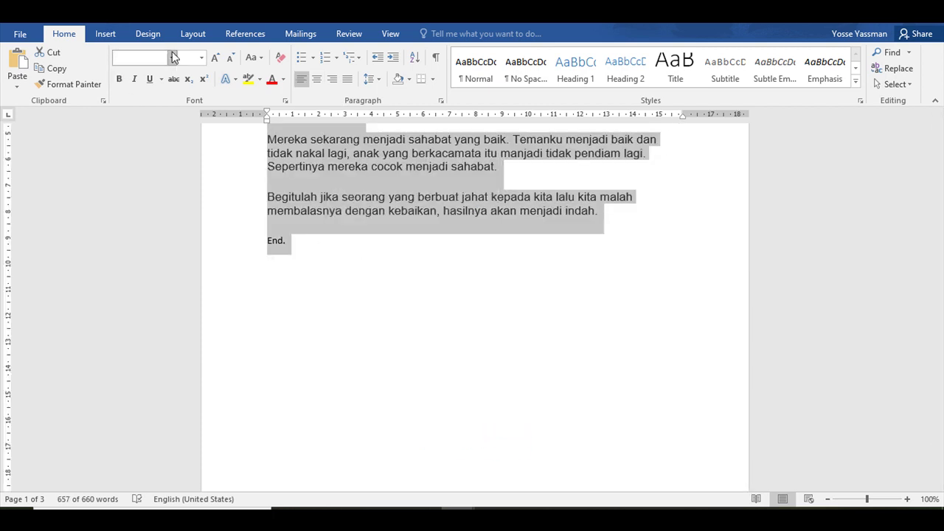
pyautogui.click(348, 80)
pyautogui.scroll(4, 418, 209)
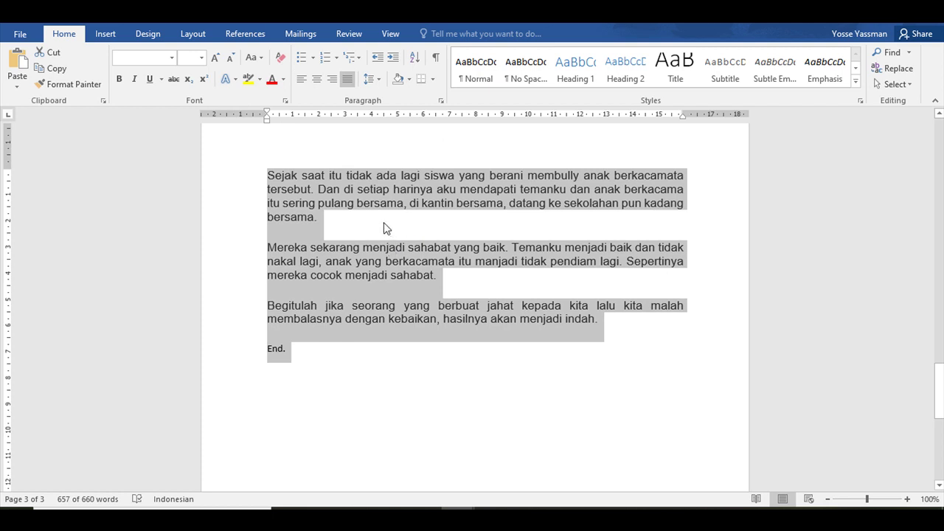
# Set the font of the story's body text to Verdana, size 12.
pyautogui.click(157, 57)
pyautogui.write('Verdana')
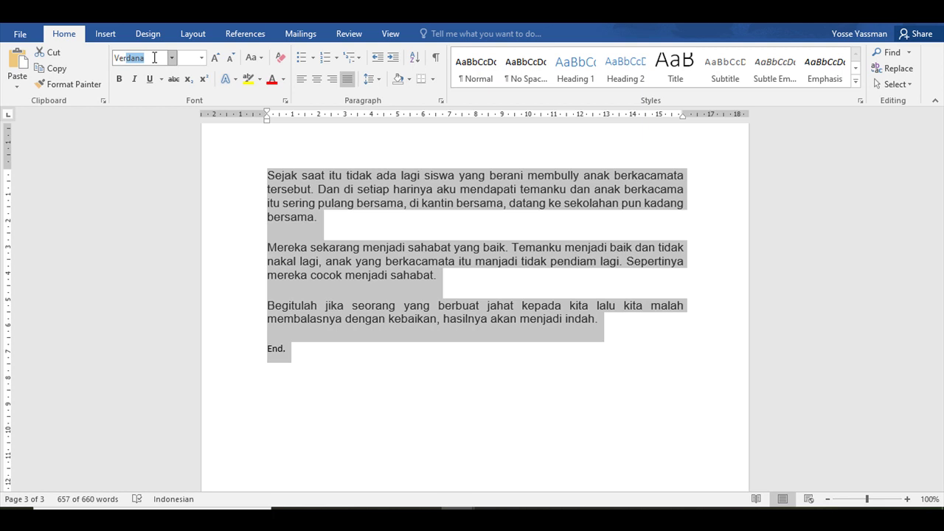
pyautogui.press('Tab')
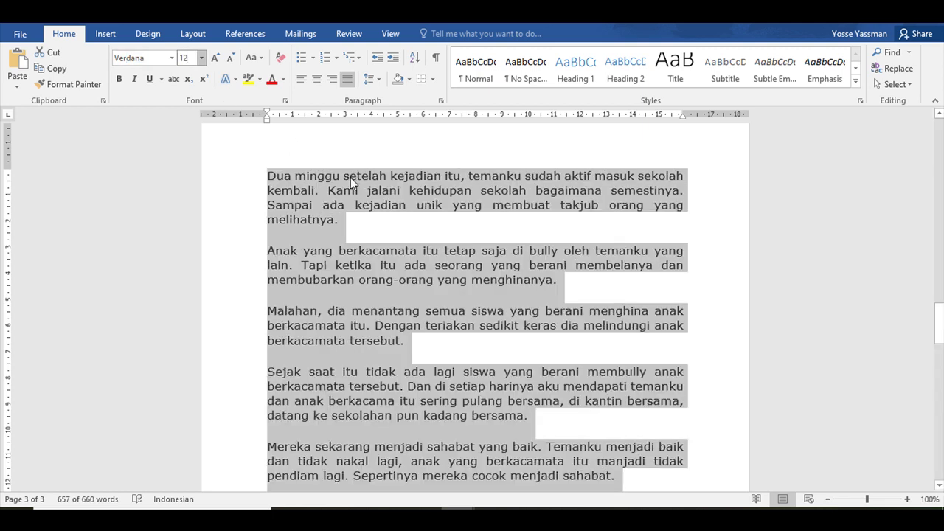
pyautogui.scroll(-5, 450, 280)
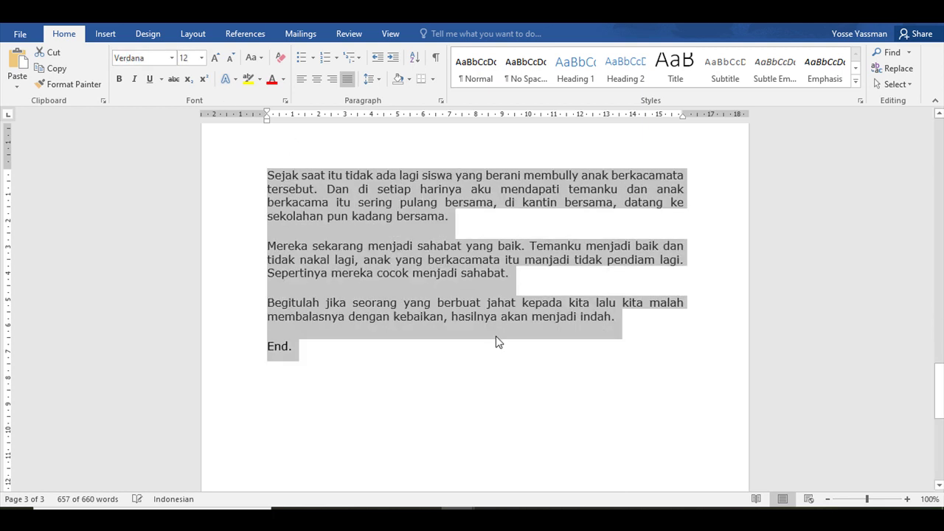
pyautogui.click(539, 379)
# Look up the paper size instruction in item 3 of SOAL 2 and return to the story.
pyautogui.hotkey('alt', 'Tab')
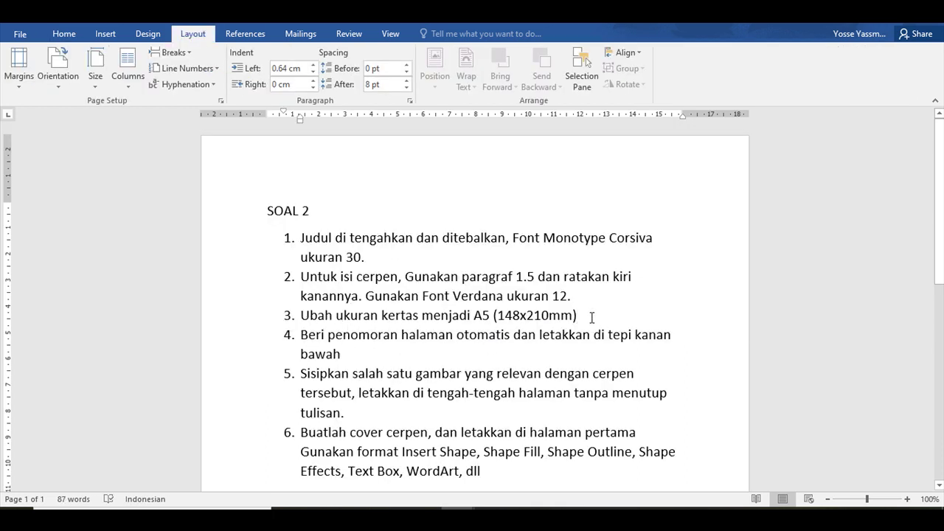
pyautogui.moveTo(586, 316); pyautogui.dragTo(280, 322)
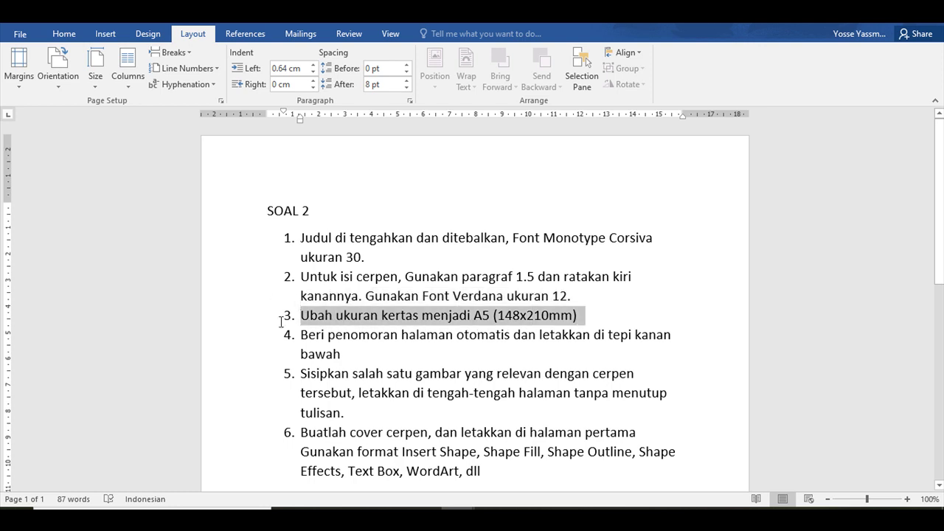
pyautogui.click(553, 321)
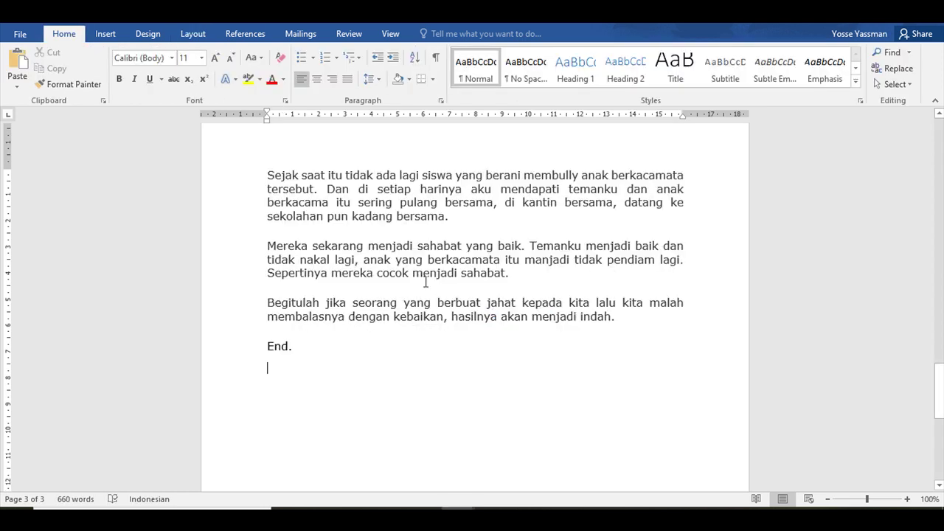
# Set the paper size of the story document to A5 148 x 210 mm.
pyautogui.scroll(20, 415, 314)
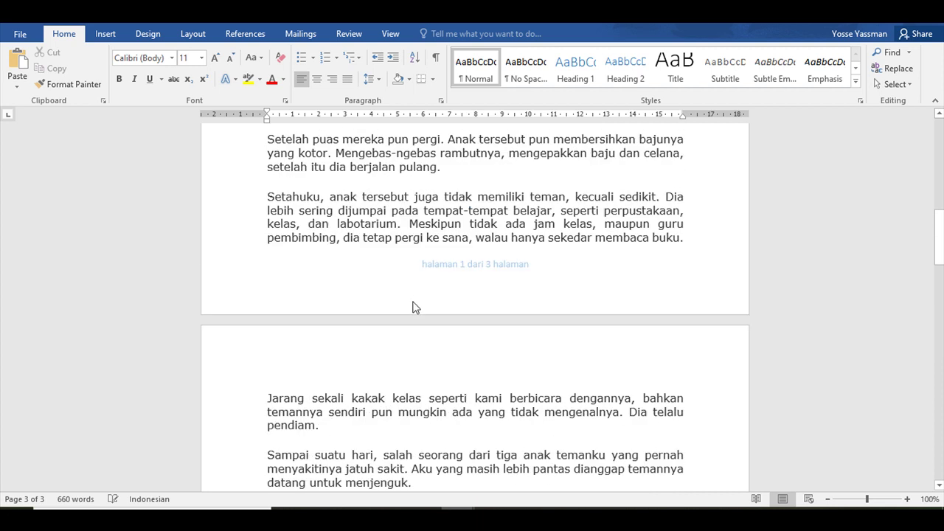
pyautogui.scroll(7, 414, 303)
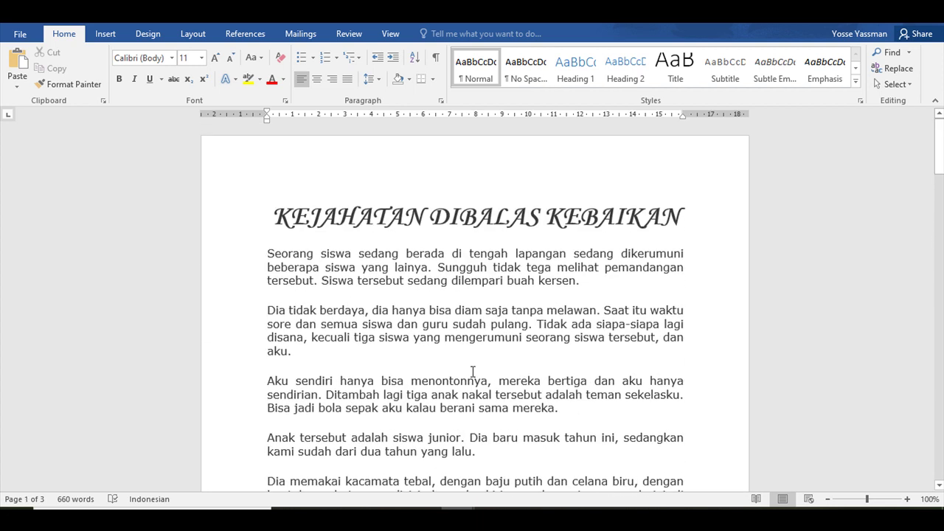
pyautogui.click(473, 371)
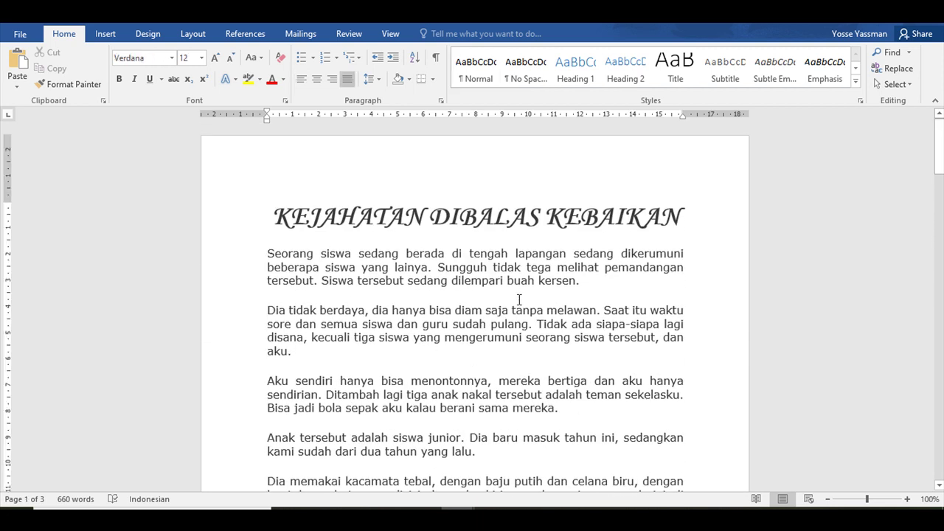
pyautogui.click(355, 337)
pyautogui.click(474, 284)
pyautogui.click(193, 35)
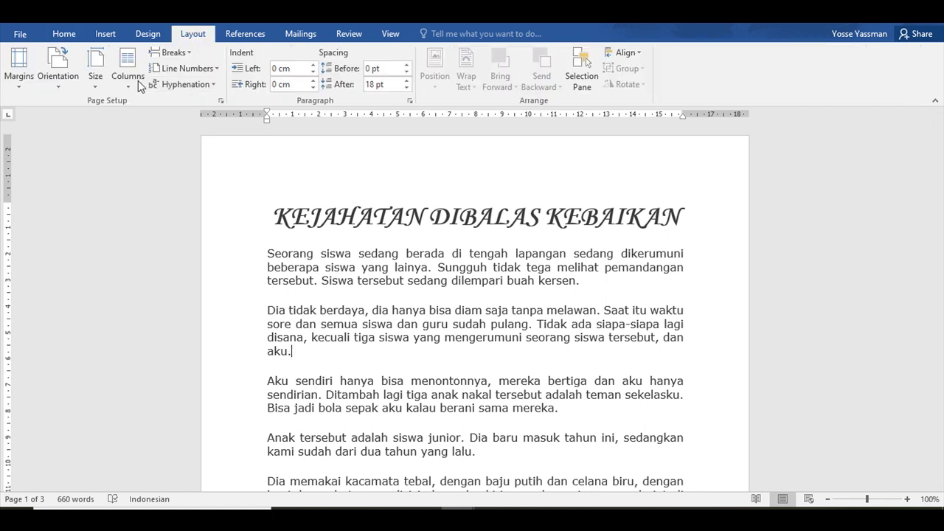
pyautogui.click(97, 94)
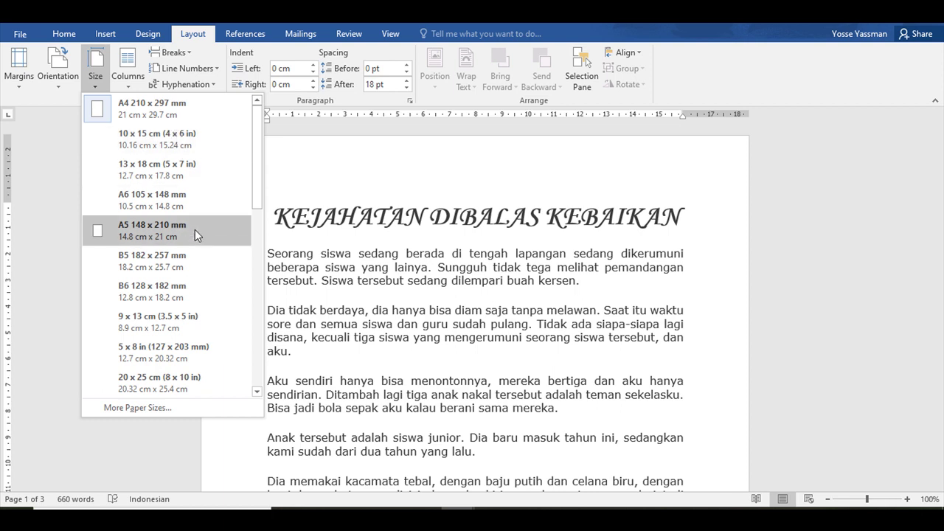
pyautogui.click(144, 242)
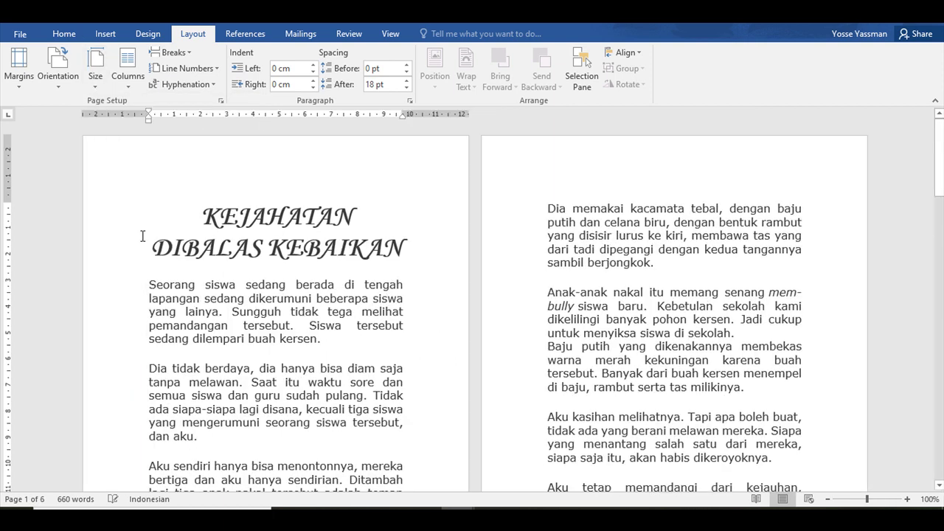
# Review the story's pages from the title to "End." to check the layout on the new paper size.
pyautogui.scroll(-3, 240, 273)
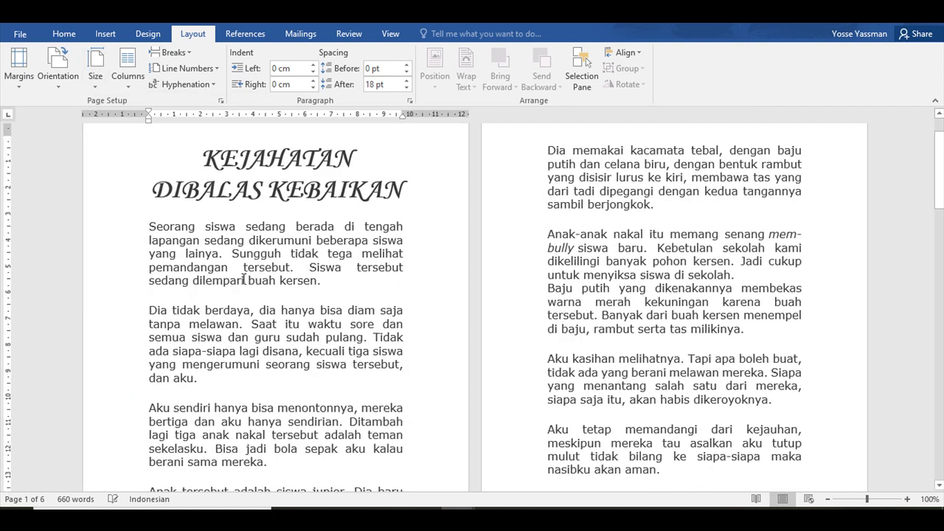
pyautogui.scroll(2, 244, 281)
pyautogui.scroll(1, 244, 281)
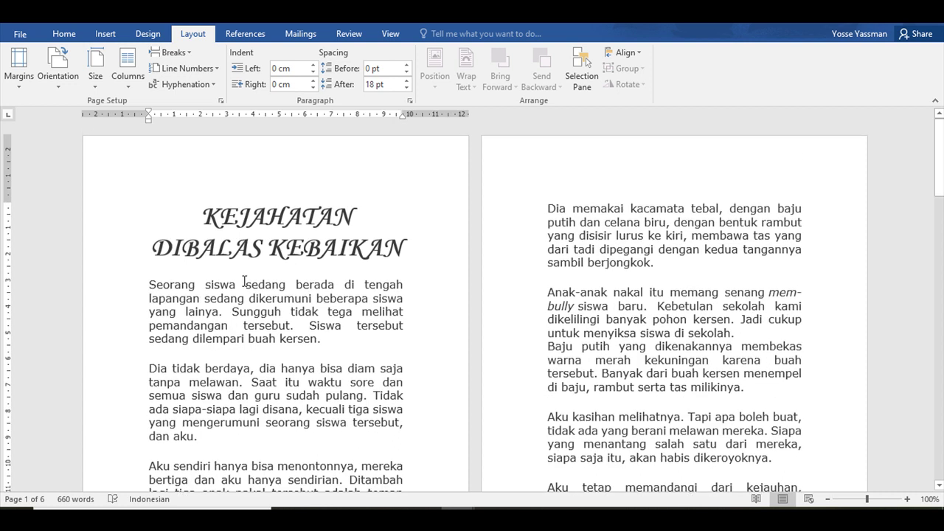
pyautogui.scroll(-5, 279, 251)
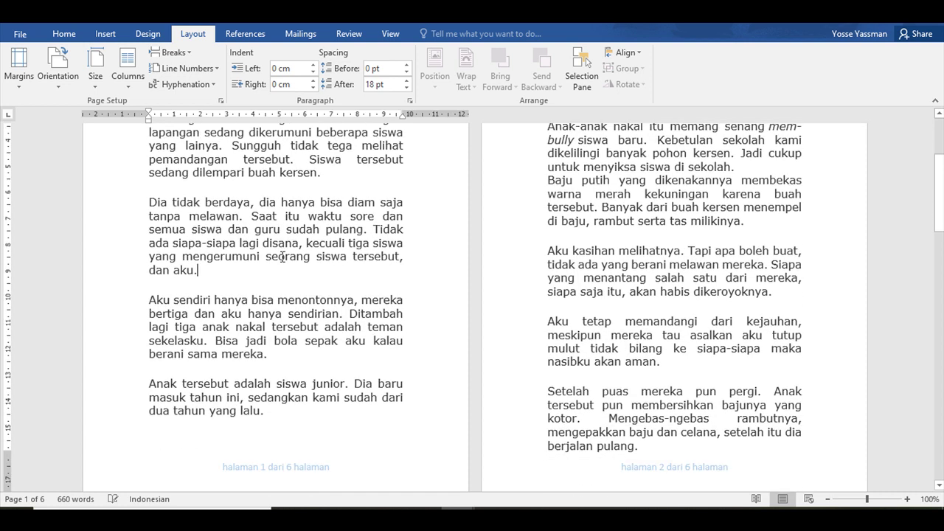
pyautogui.scroll(-10, 282, 257)
pyautogui.scroll(4, 281, 263)
pyautogui.scroll(-5, 283, 262)
pyautogui.scroll(-13, 284, 261)
pyautogui.scroll(-4, 291, 263)
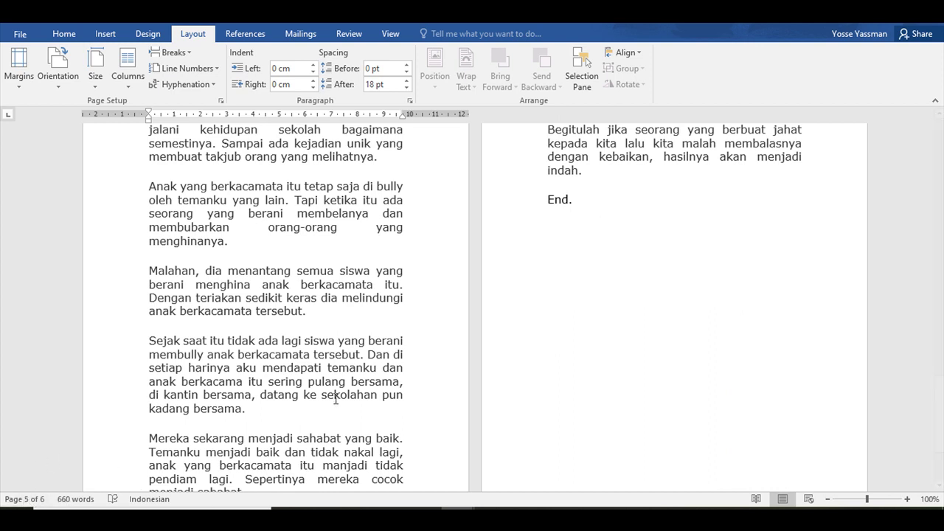
pyautogui.scroll(4, 339, 232)
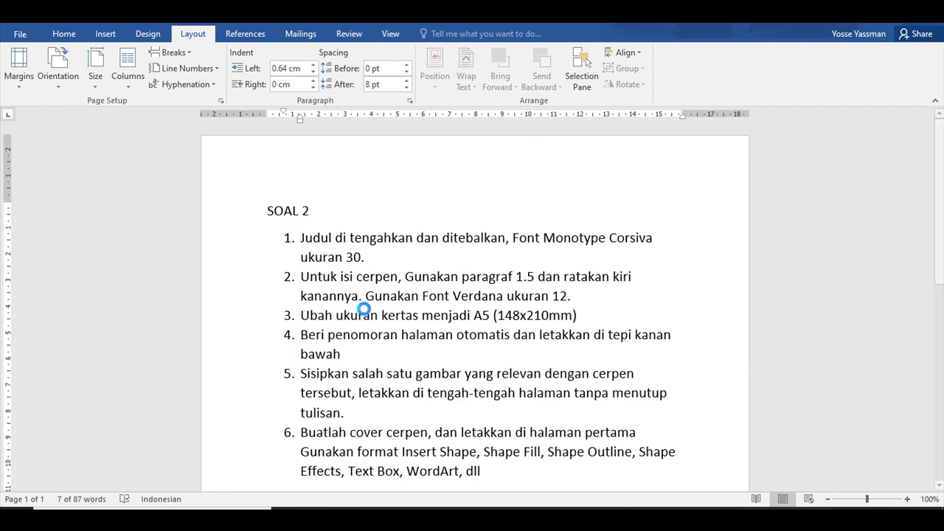
# Recheck the paper size instruction in item 3 of the SOAL 2 document and return to the story.
pyautogui.tripleClick(365, 313)
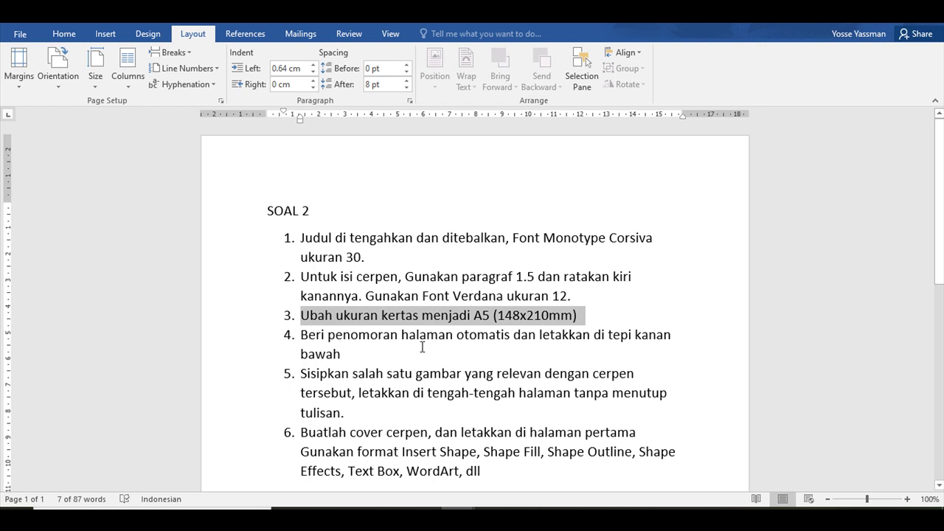
pyautogui.hotkey('alt', 'Tab')
pyautogui.scroll(15, 346, 322)
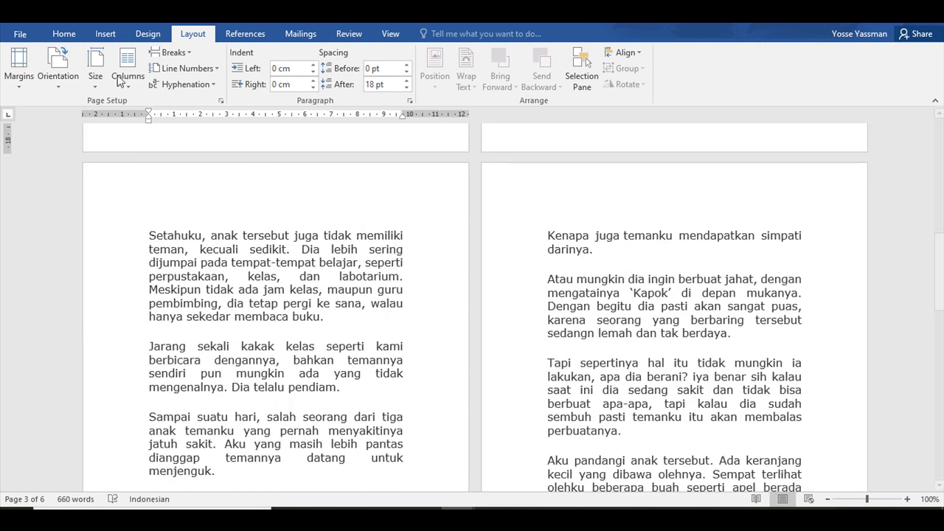
# Browse the page number designs available for the top of the page, from the plain numbers to the rounded rectangles, and close them without choosing.
pyautogui.click(104, 34)
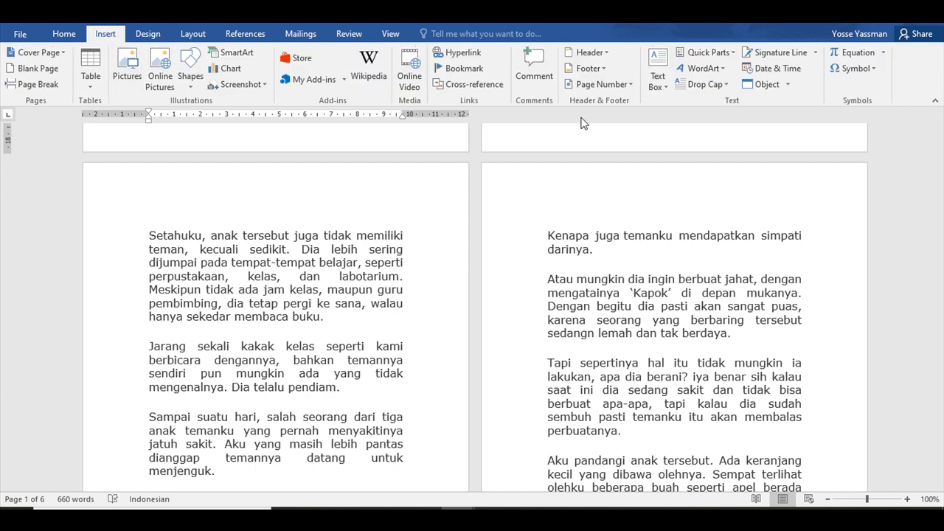
pyautogui.click(631, 86)
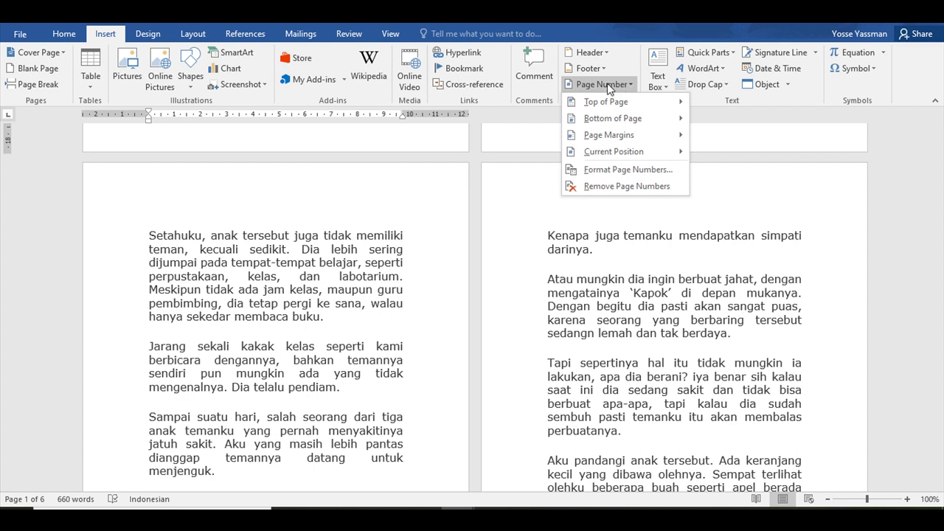
pyautogui.click(612, 101)
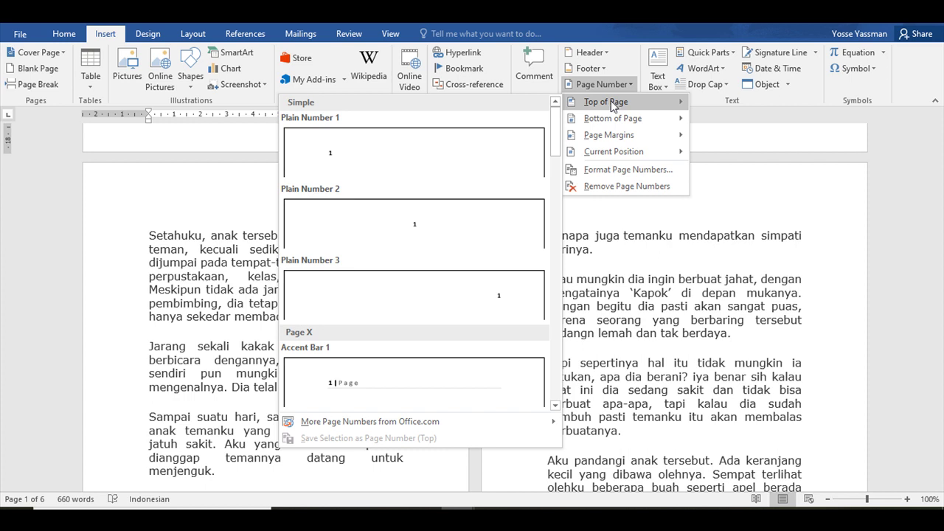
pyautogui.moveTo(646, 130)
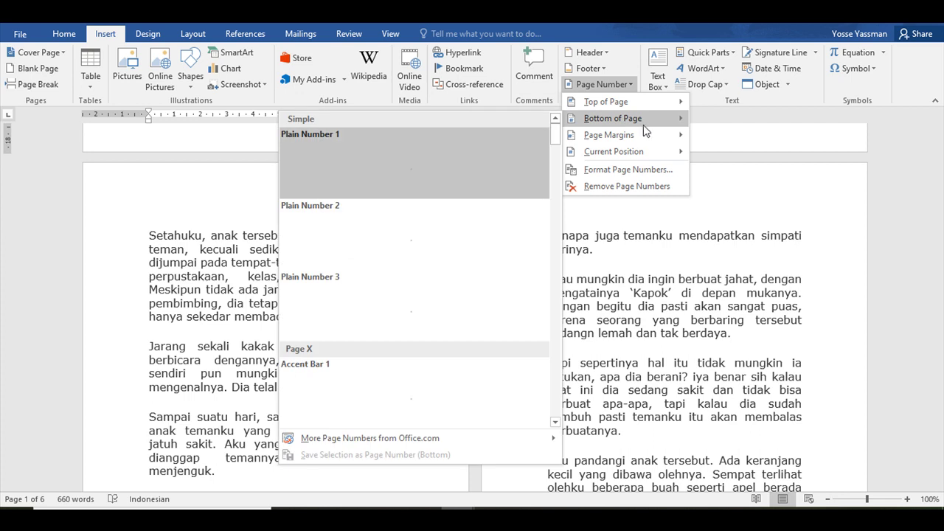
pyautogui.moveTo(631, 102)
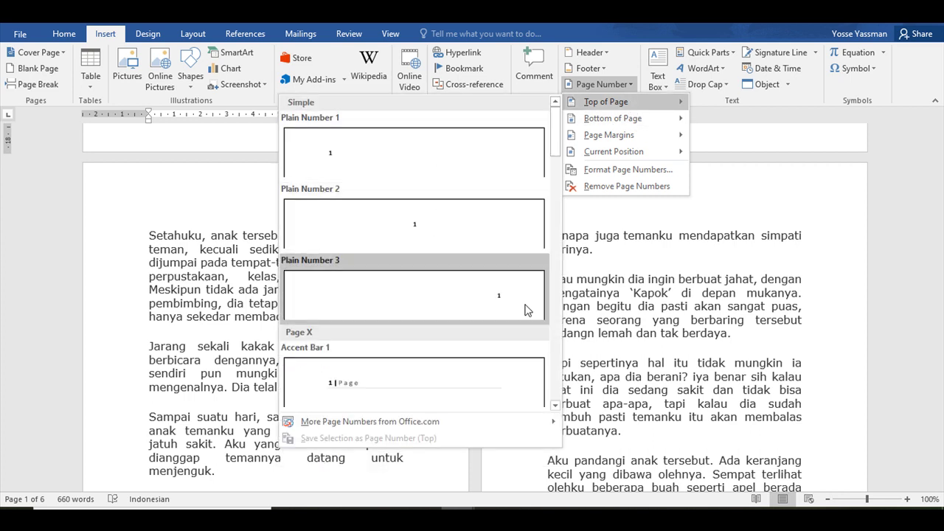
pyautogui.scroll(-5, 513, 363)
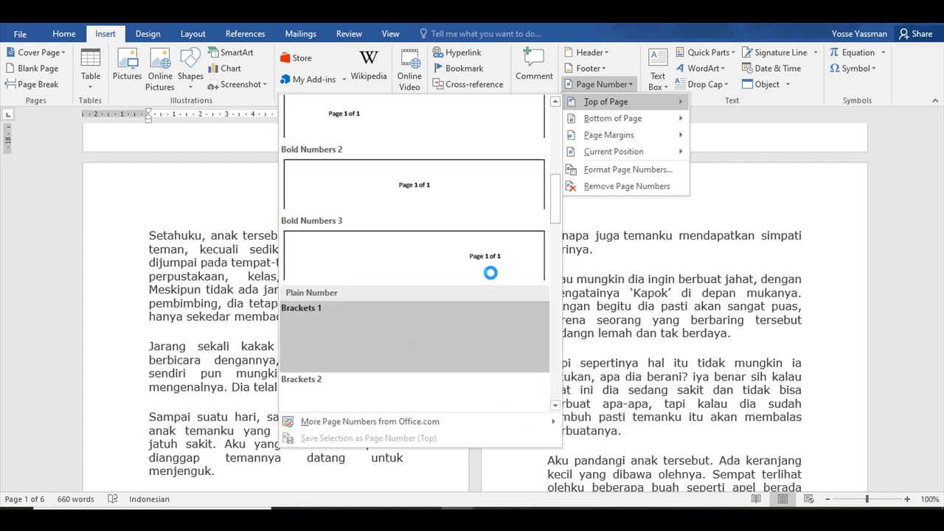
pyautogui.scroll(3, 495, 228)
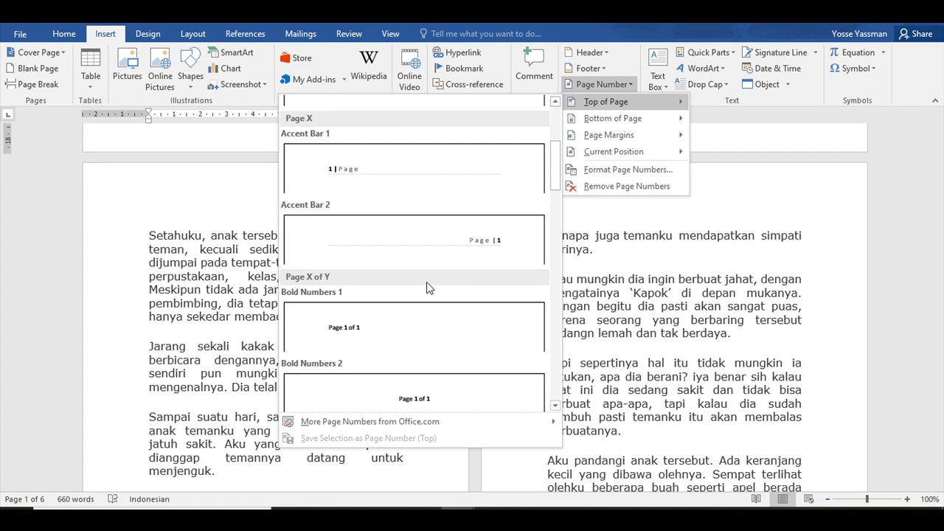
pyautogui.scroll(-5, 476, 295)
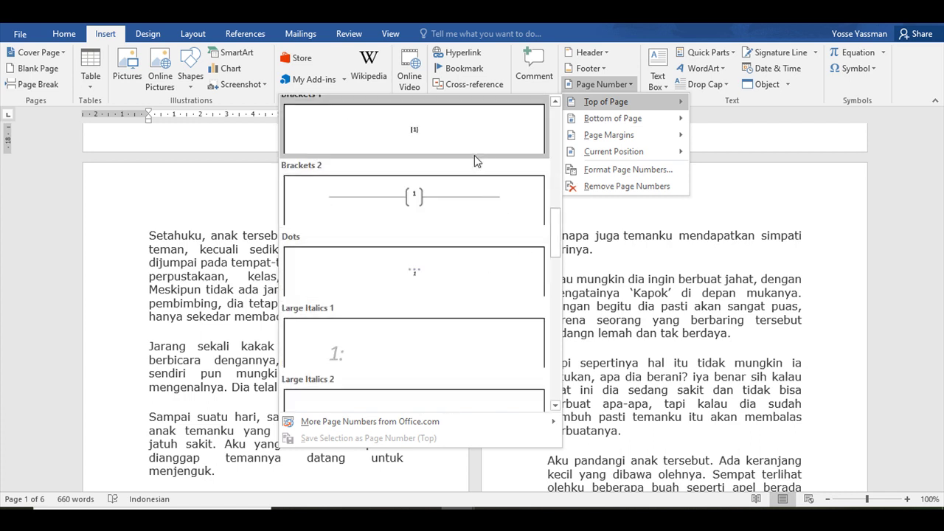
pyautogui.scroll(-3, 473, 336)
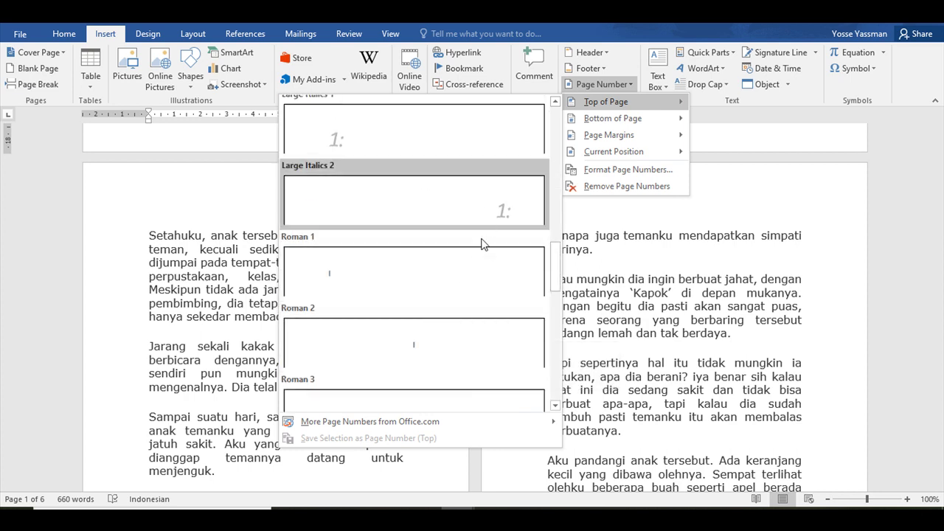
pyautogui.scroll(-5, 480, 304)
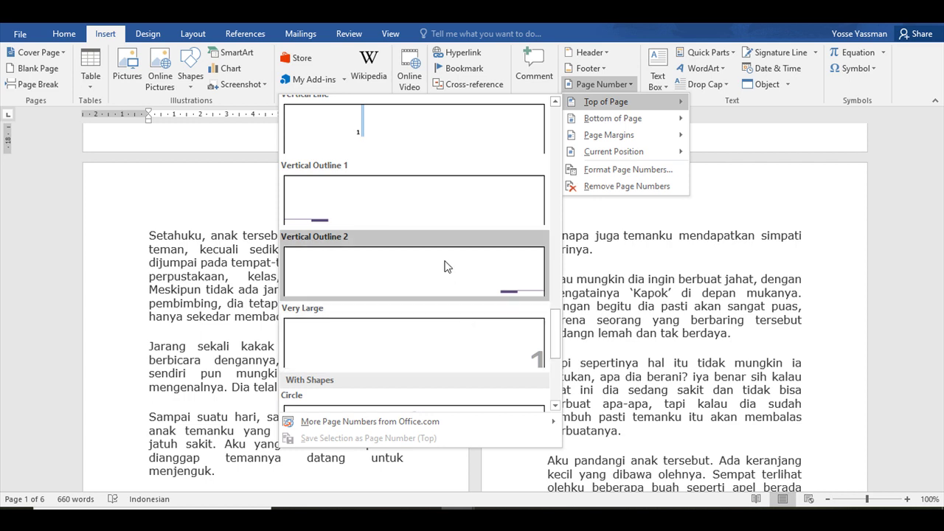
pyautogui.scroll(-3, 445, 265)
pyautogui.scroll(-1, 487, 337)
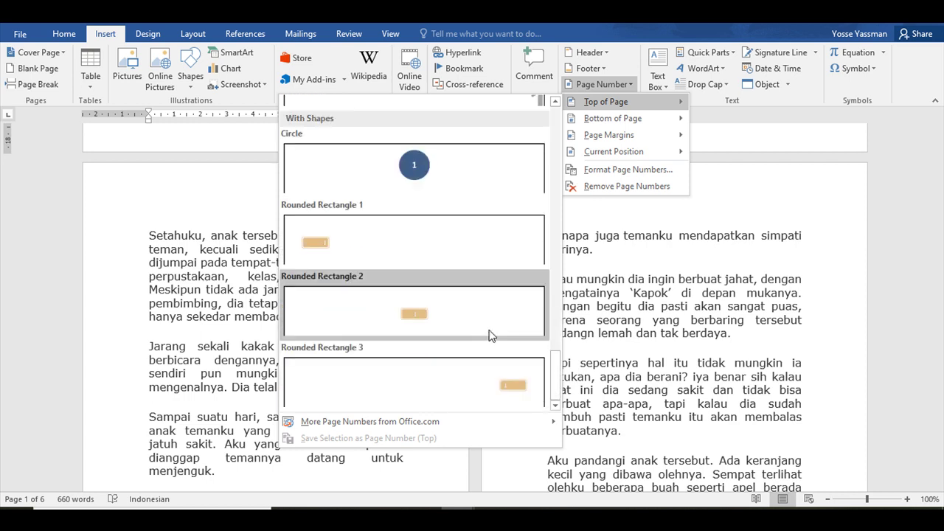
pyautogui.scroll(15, 472, 332)
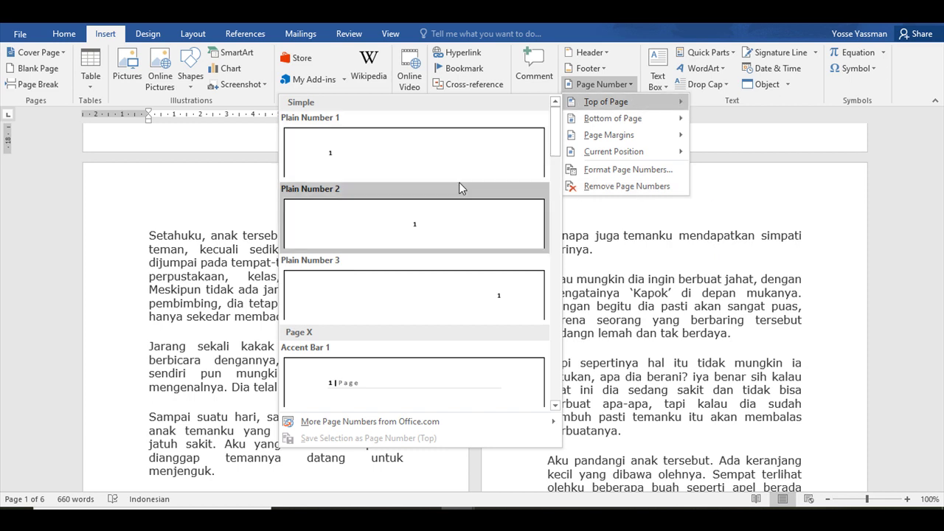
pyautogui.press('Escape')
# Check the page number position required in item 4 of SOAL 2 and return to the story.
pyautogui.hotkey('alt', 'Tab')
pyautogui.tripleClick(375, 323)
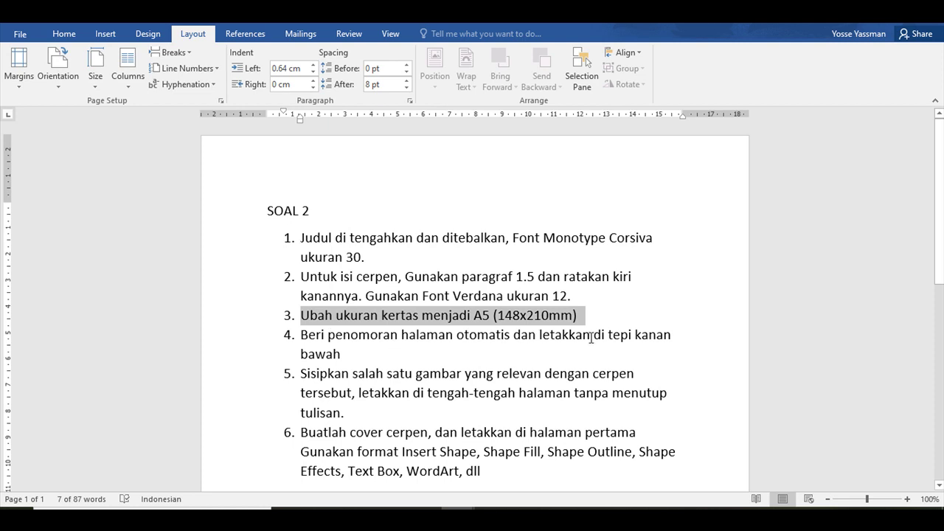
pyautogui.moveTo(602, 333); pyautogui.dragTo(610, 352)
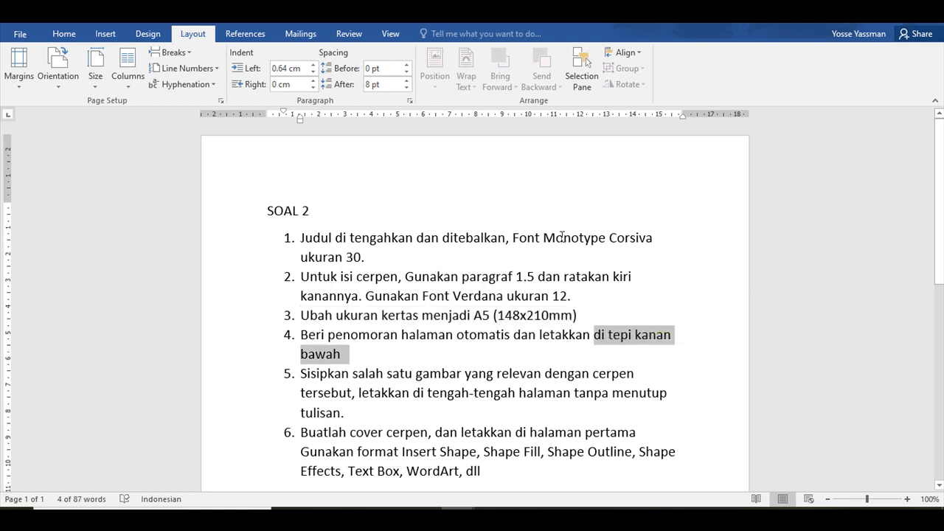
pyautogui.hotkey('alt', 'Tab')
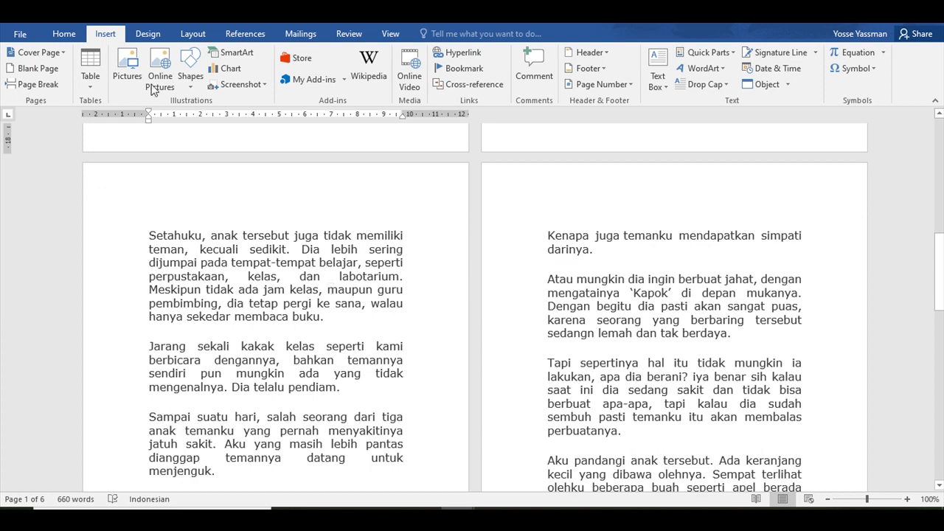
# Number the pages at the bottom-right corner with the Stacked Pages 2 design.
pyautogui.click(631, 83)
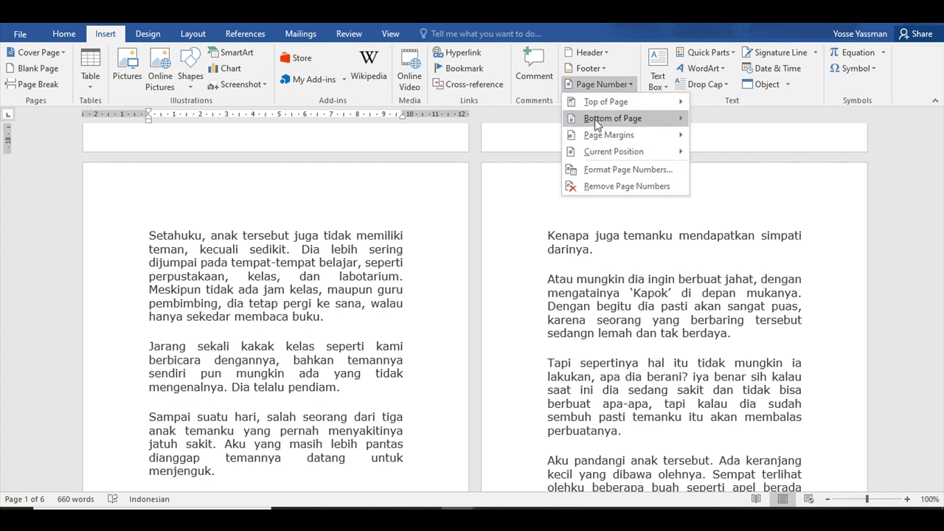
pyautogui.moveTo(596, 124)
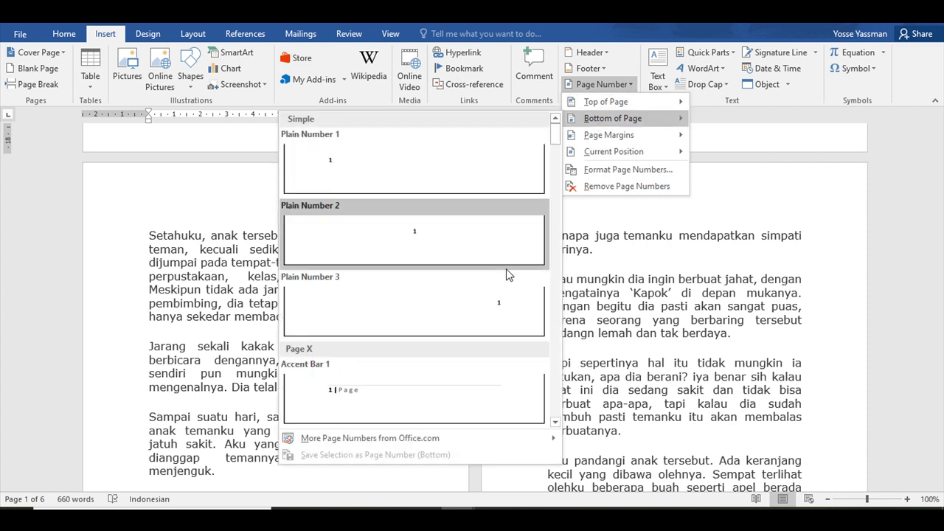
pyautogui.scroll(-6, 492, 318)
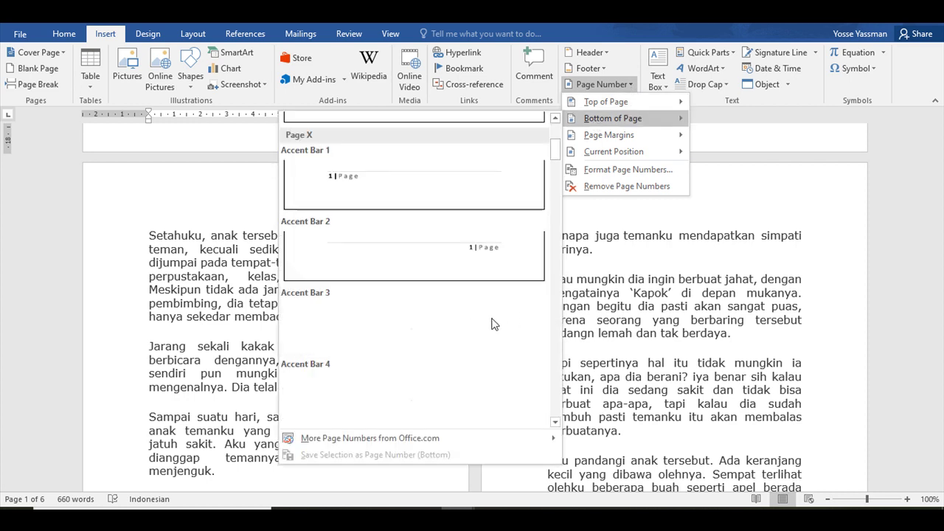
pyautogui.scroll(3, 494, 283)
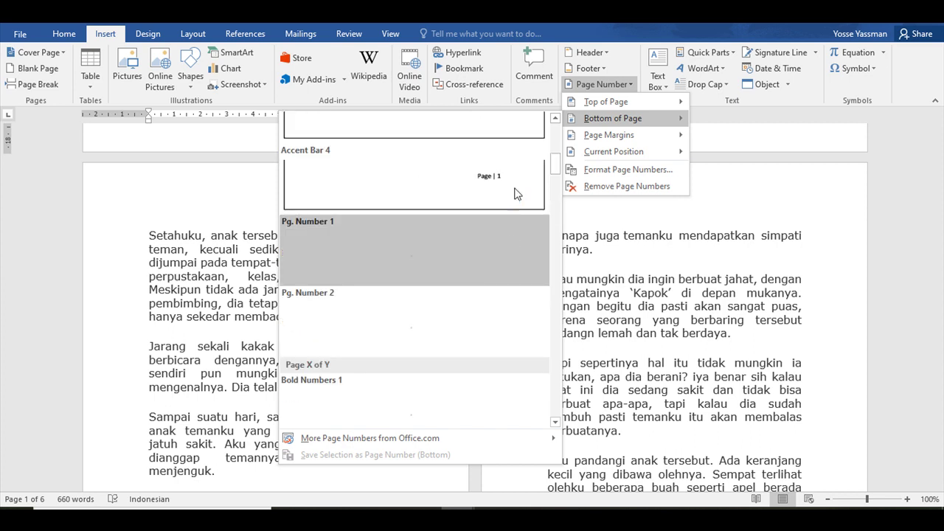
pyautogui.scroll(-6, 502, 259)
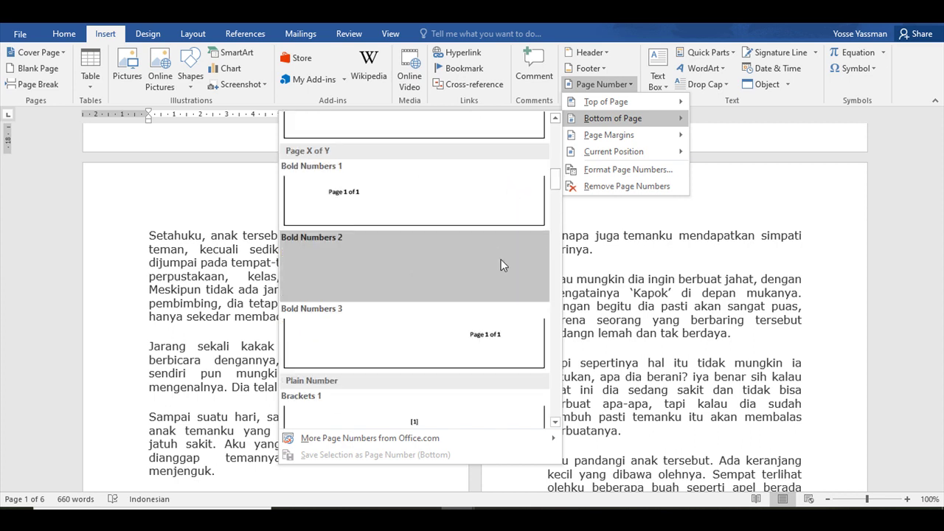
pyautogui.scroll(-10, 511, 293)
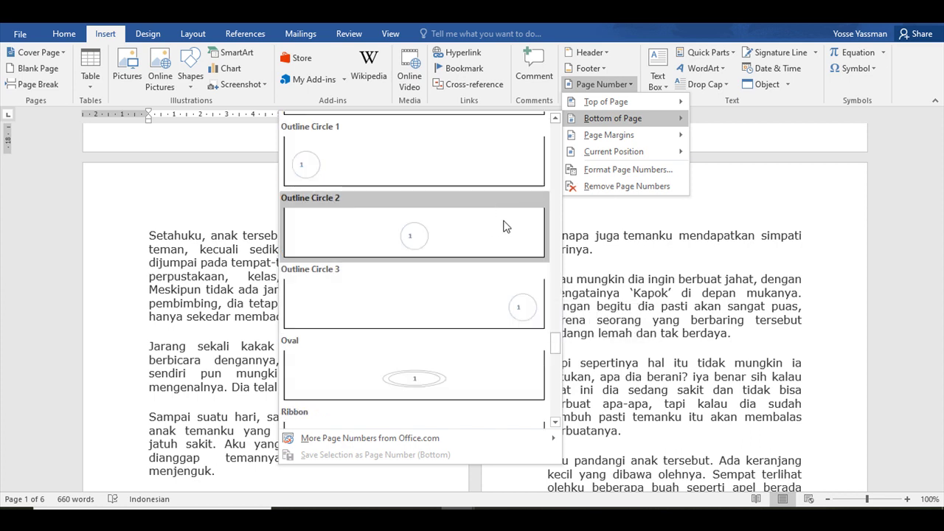
pyautogui.scroll(-3, 526, 311)
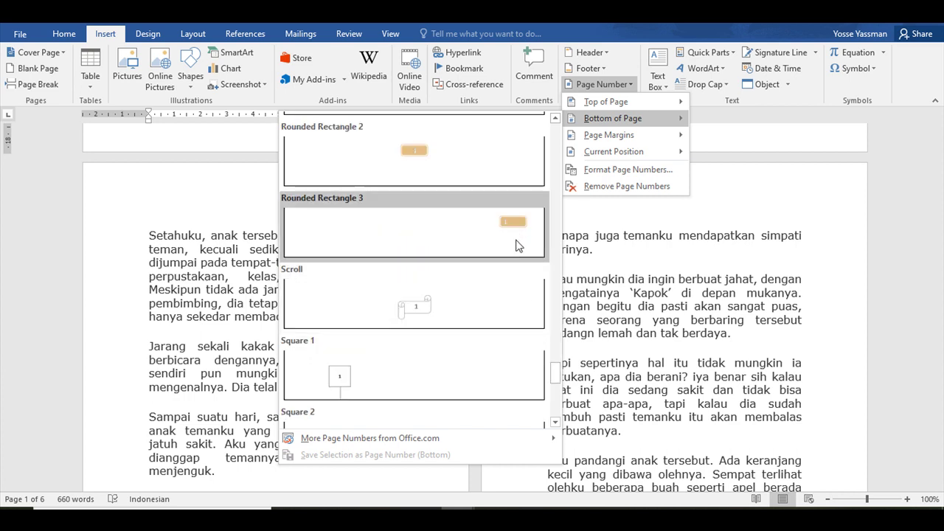
pyautogui.scroll(-3, 520, 254)
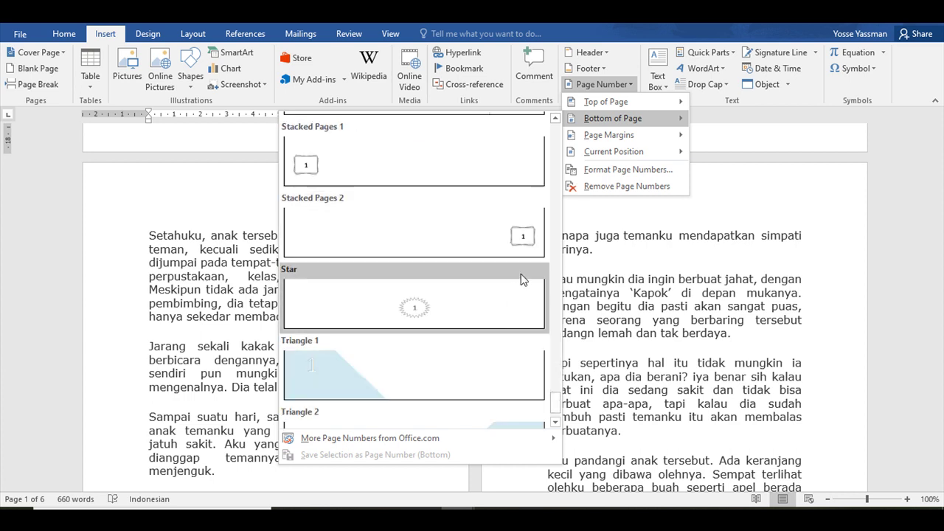
pyautogui.click(524, 236)
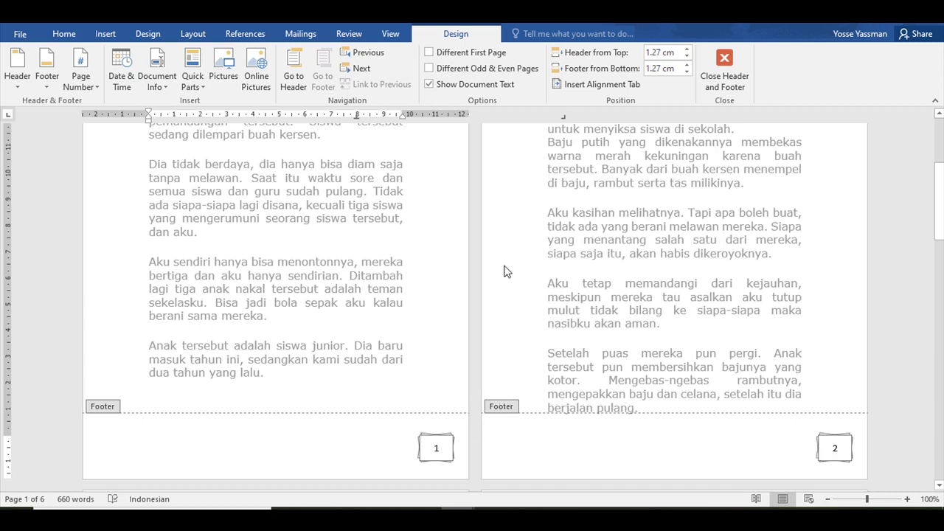
# Check the header and footer areas of the first two pages, return to the body text and look over both pages.
pyautogui.scroll(5, 509, 268)
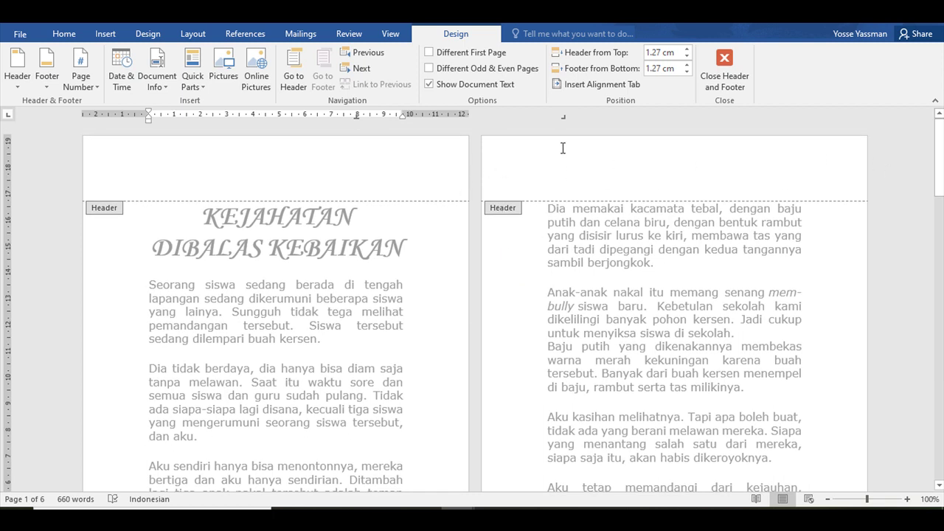
pyautogui.scroll(-6, 605, 258)
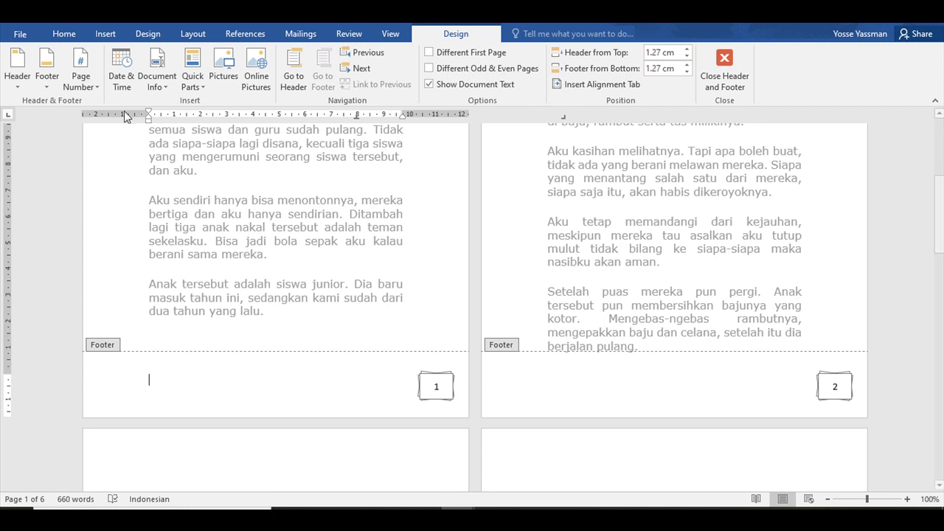
pyautogui.doubleClick(282, 229)
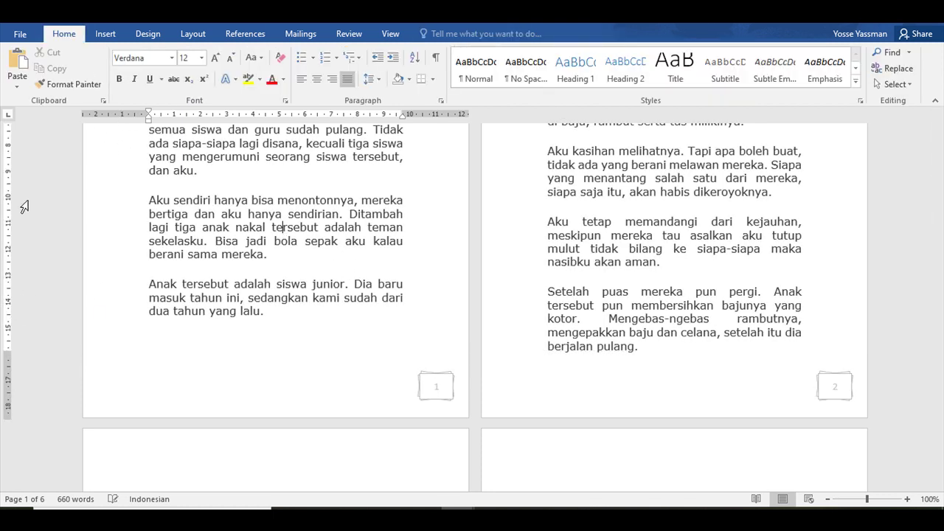
pyautogui.scroll(3, 249, 264)
pyautogui.scroll(2, 250, 264)
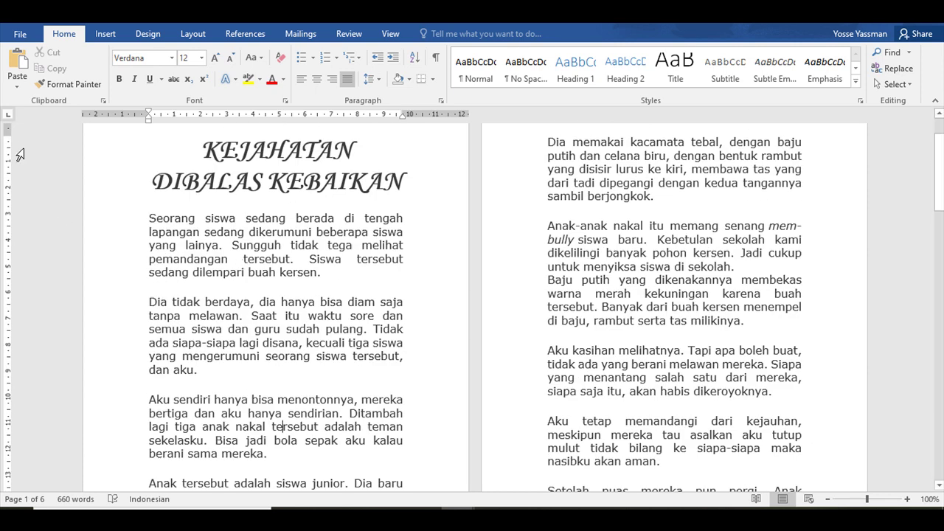
pyautogui.scroll(-3, 202, 441)
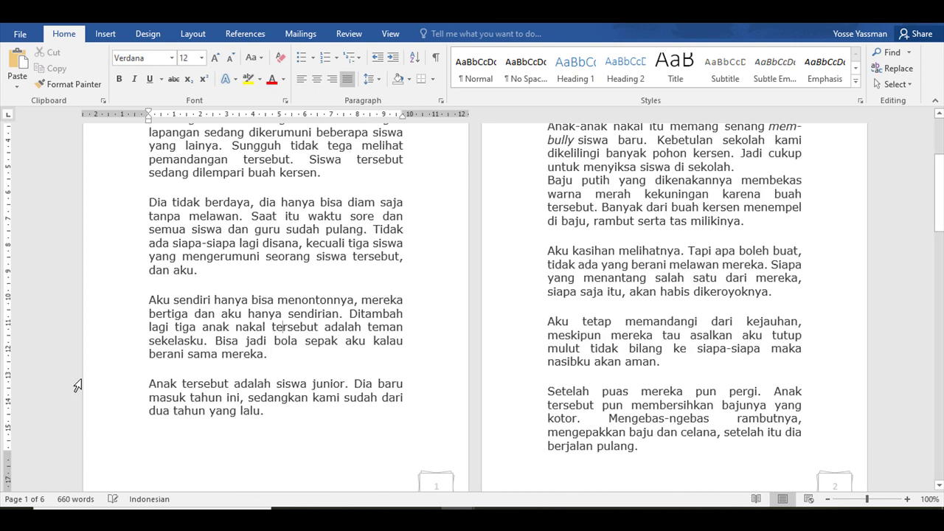
pyautogui.scroll(3, 445, 250)
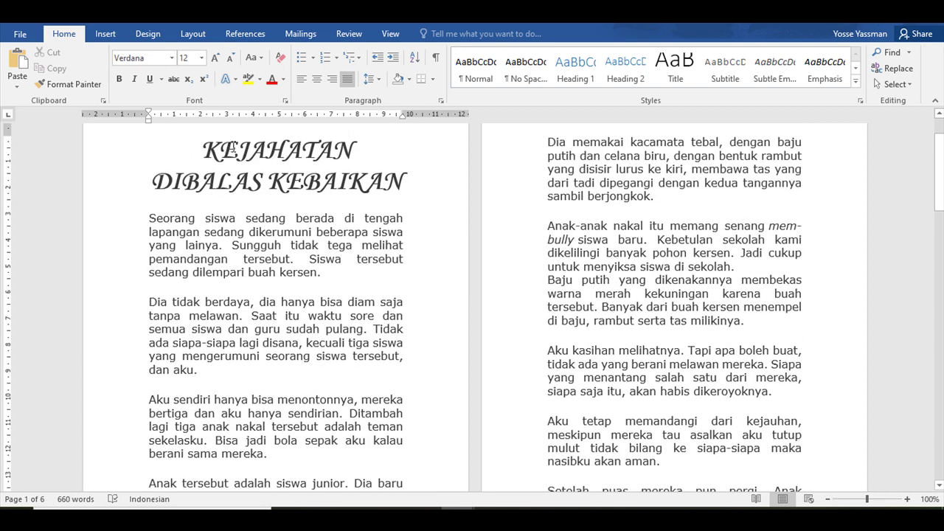
pyautogui.scroll(-5, 324, 173)
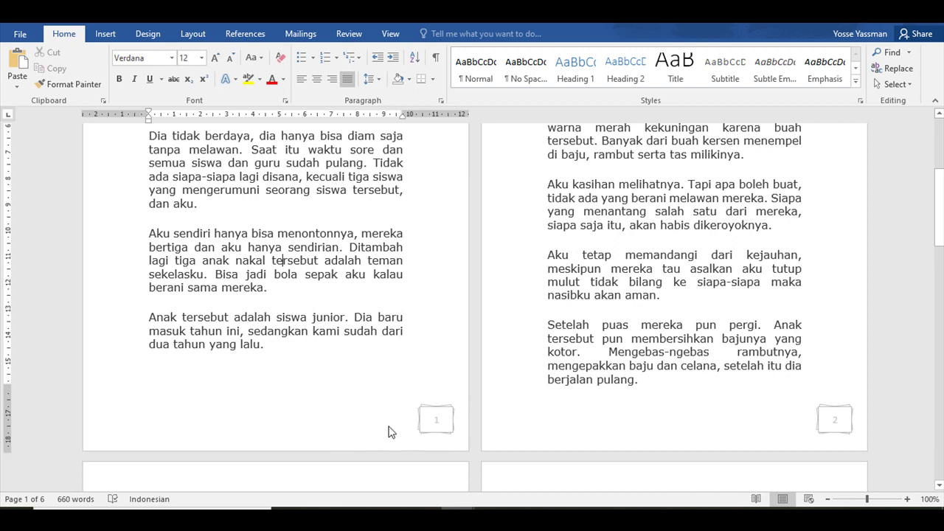
# Reopen the footer and reduce its distance from the bottom edge of the page to 1.03 cm.
pyautogui.doubleClick(243, 425)
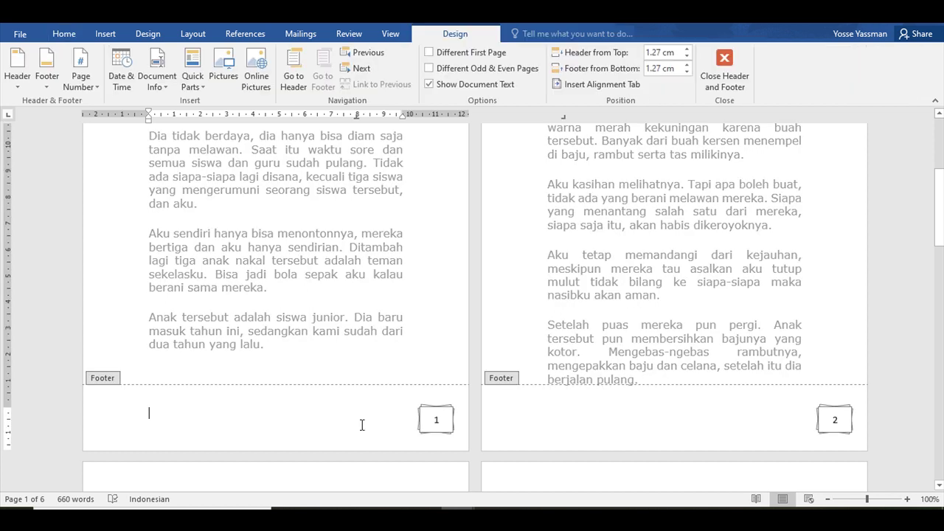
pyautogui.scroll(-2, 391, 403)
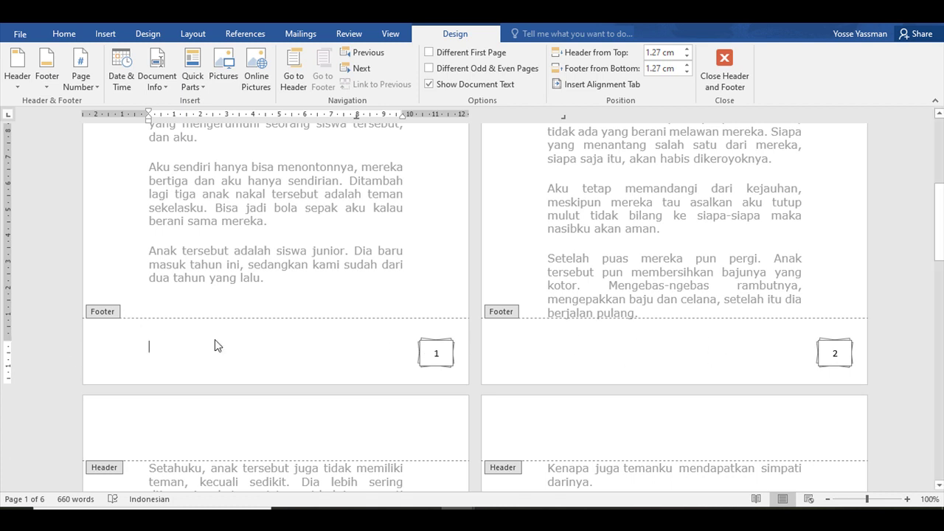
pyautogui.moveTo(6, 339); pyautogui.dragTo(7, 354)
pyautogui.press('Escape')
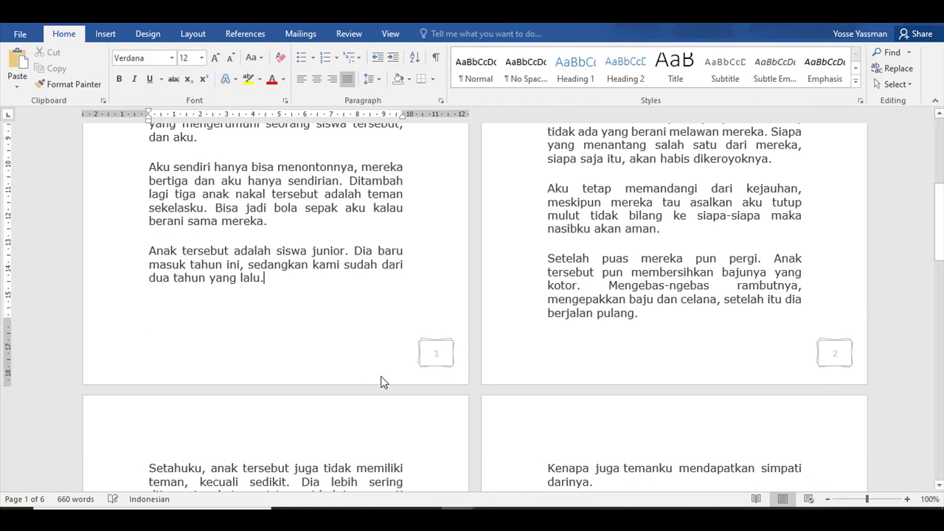
pyautogui.doubleClick(509, 363)
pyautogui.click(107, 349)
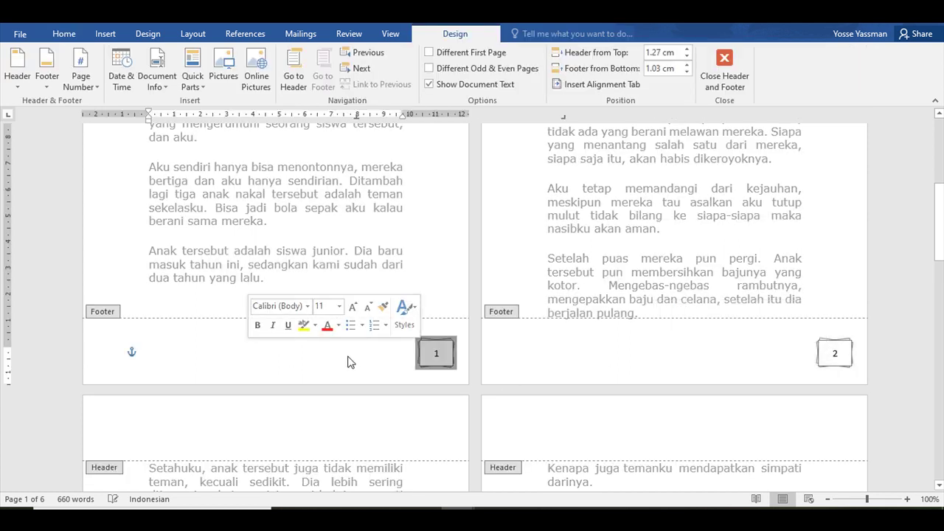
pyautogui.click(382, 354)
# Reduce the header's distance from the top edge of the page to 0.75 cm and return to the body text.
pyautogui.scroll(8, 351, 252)
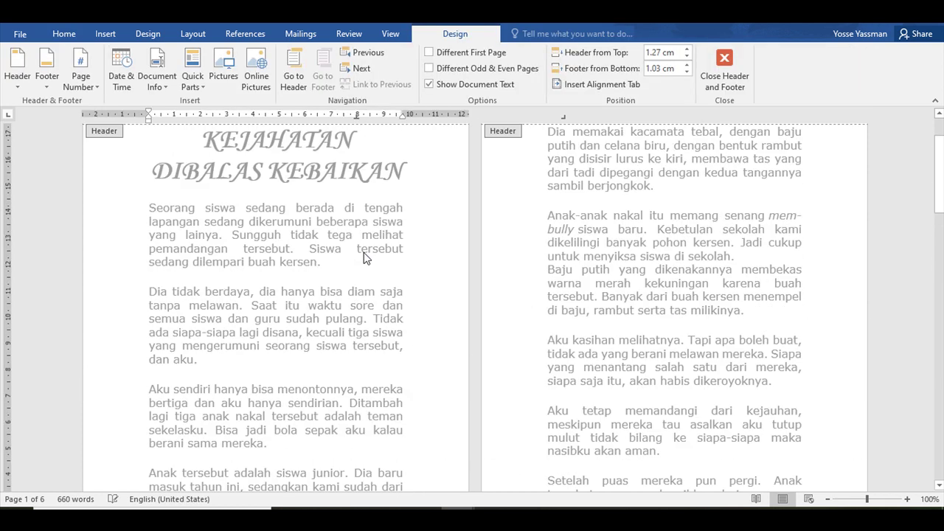
pyautogui.click(298, 166)
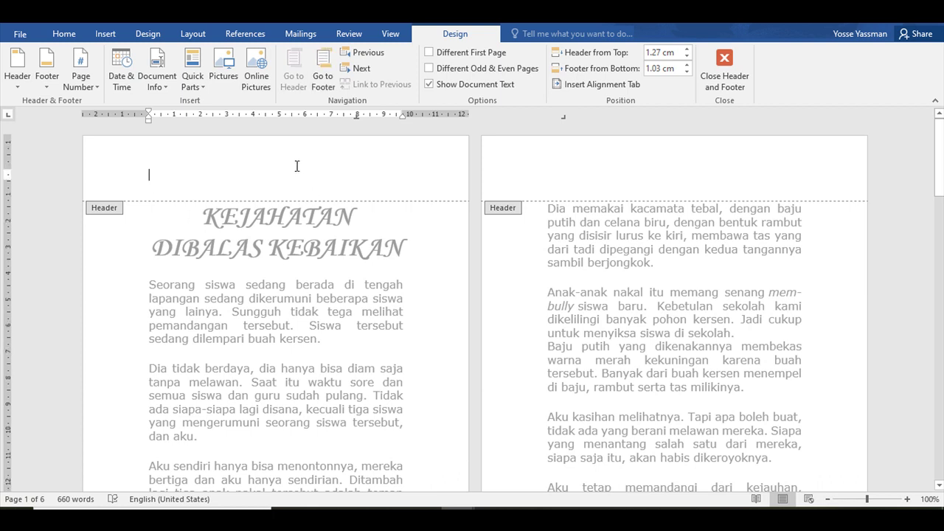
pyautogui.moveTo(7, 180); pyautogui.dragTo(8, 154)
pyautogui.doubleClick(132, 192)
pyautogui.scroll(3, 242, 209)
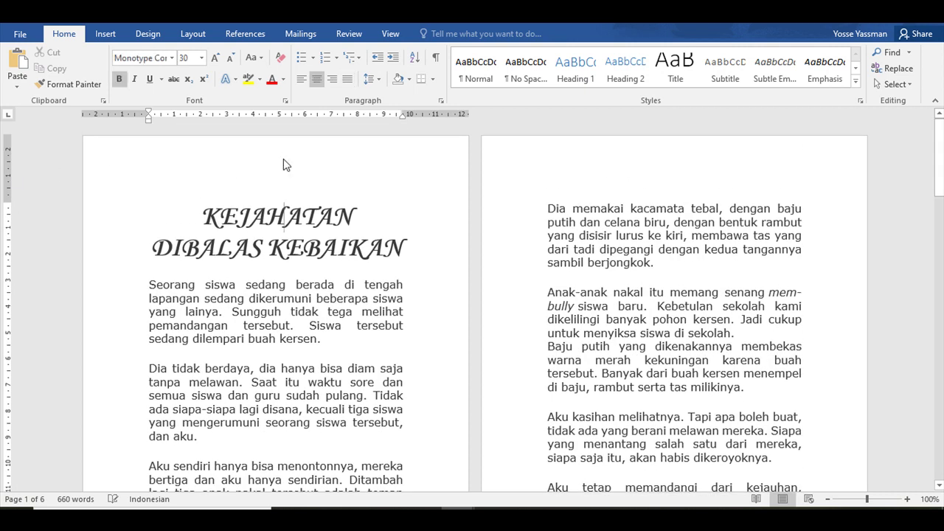
# Reopen the header, compare it with the footer holding the page numbers on the first pages, and return to the body text.
pyautogui.doubleClick(284, 159)
pyautogui.scroll(-5, 289, 245)
pyautogui.scroll(-5, 290, 246)
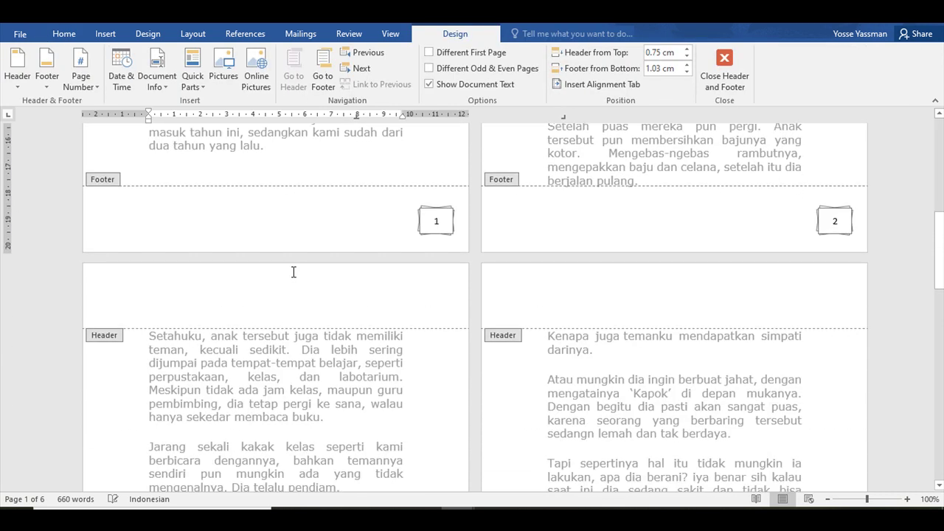
pyautogui.click(376, 219)
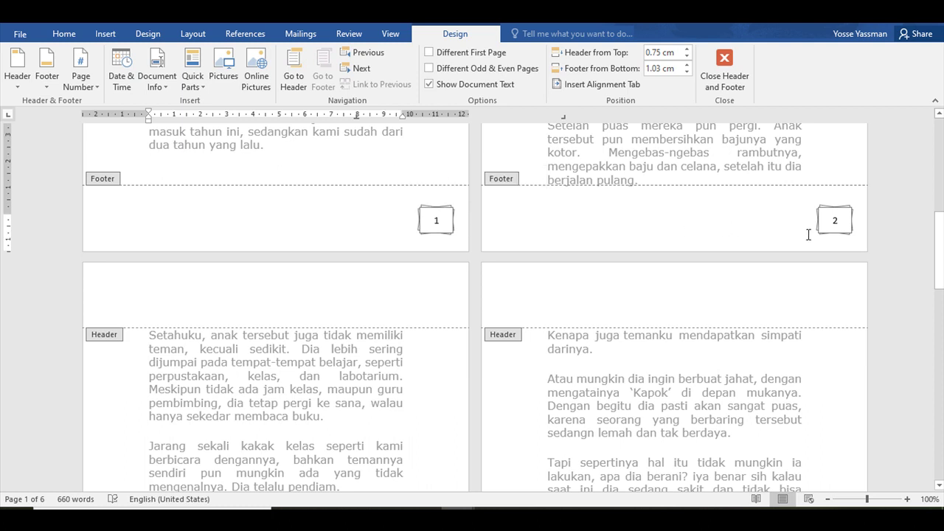
pyautogui.scroll(3, 296, 266)
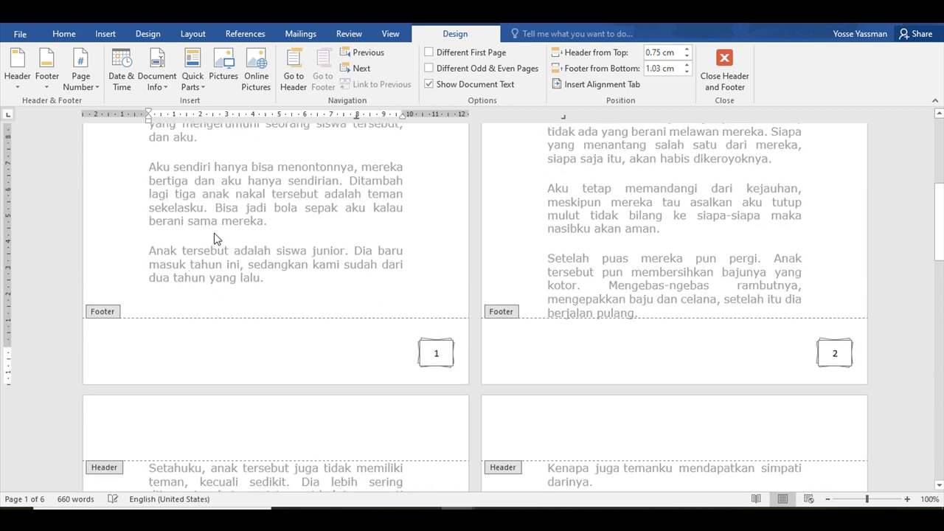
pyautogui.doubleClick(320, 208)
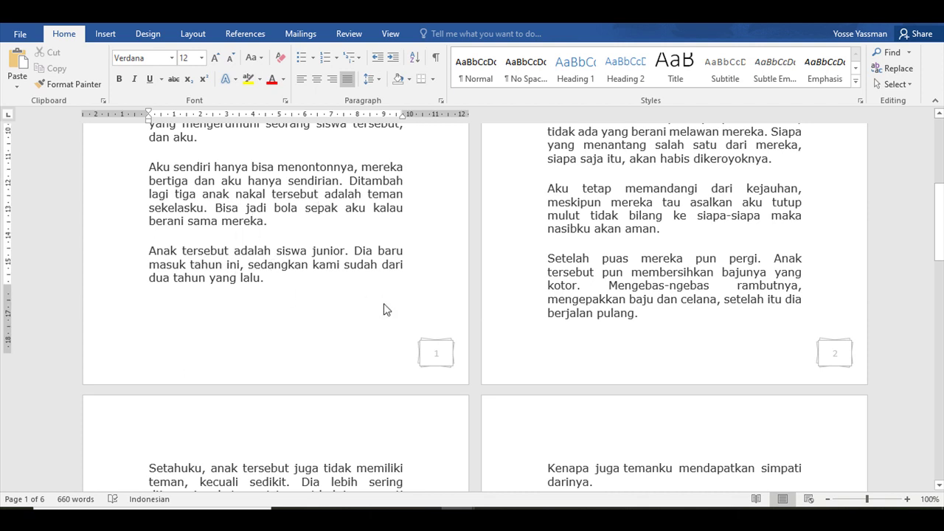
# Check the page numbers at the bottom right of every page through to the last one with "End.".
pyautogui.scroll(-2, 384, 304)
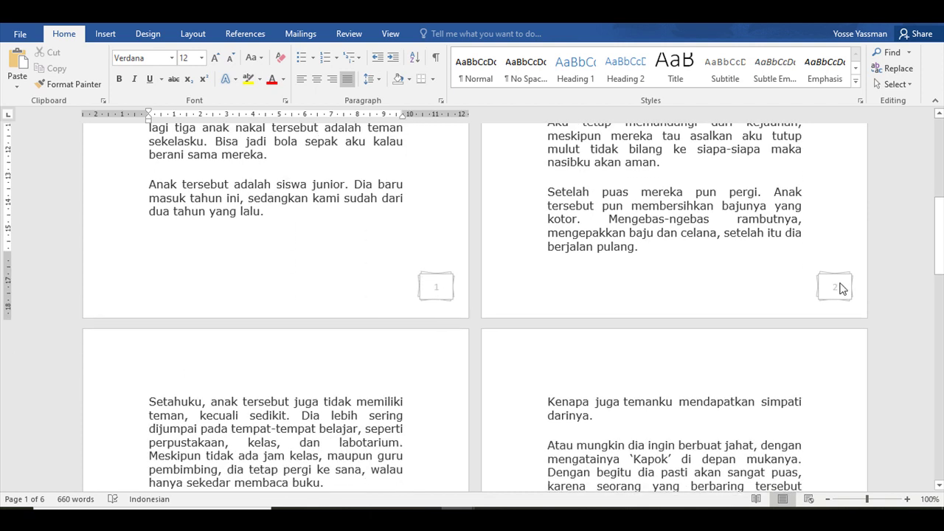
pyautogui.scroll(-10, 760, 291)
pyautogui.scroll(-4, 757, 290)
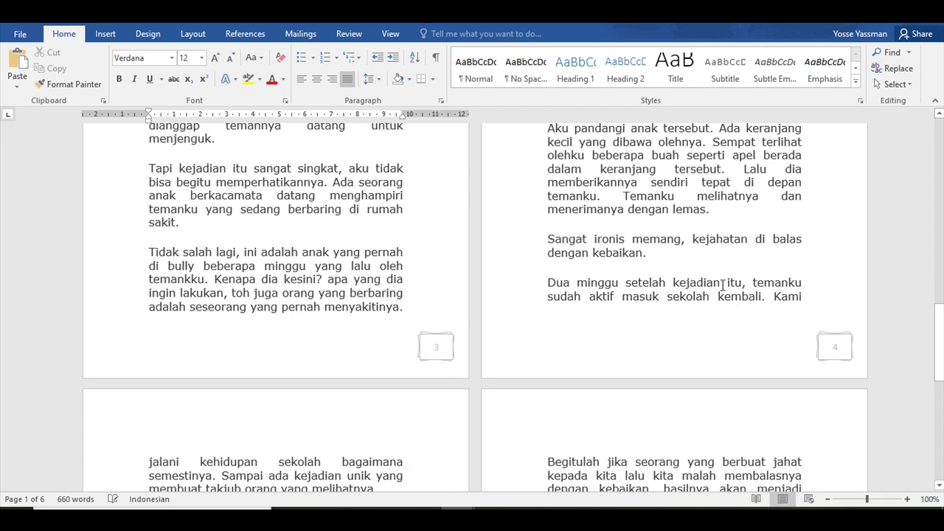
pyautogui.scroll(-14, 753, 325)
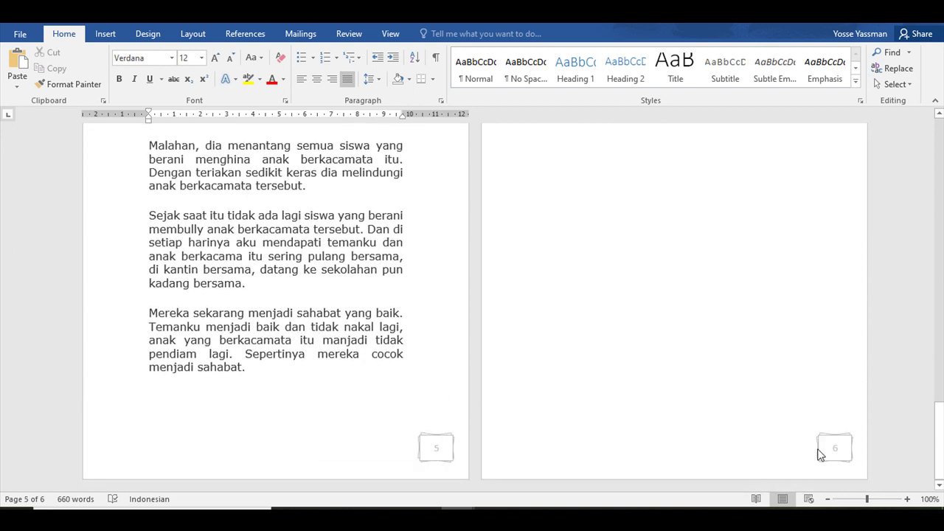
pyautogui.scroll(5, 791, 336)
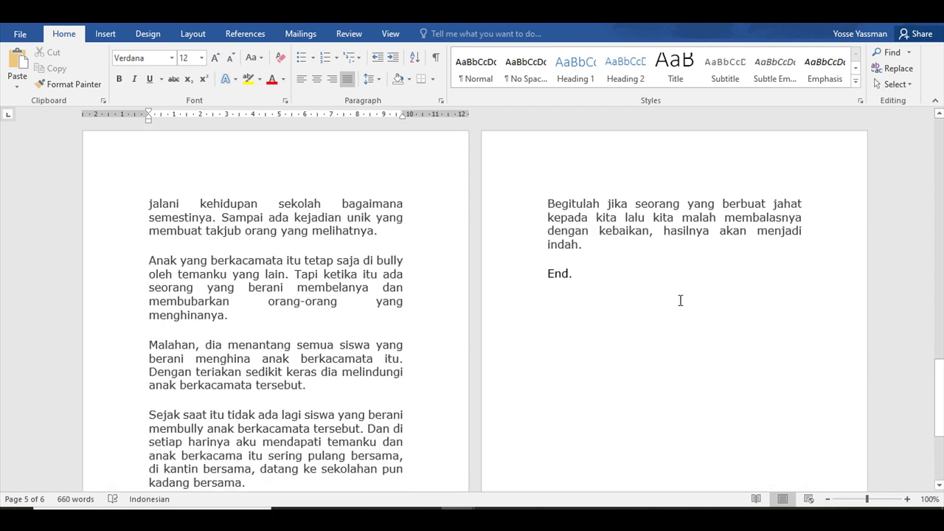
pyautogui.scroll(-1, 656, 295)
pyautogui.scroll(-4, 650, 286)
pyautogui.scroll(4, 630, 280)
# Insert a page break below "End." on the last page and check the page number on the new blank page.
pyautogui.click(616, 307)
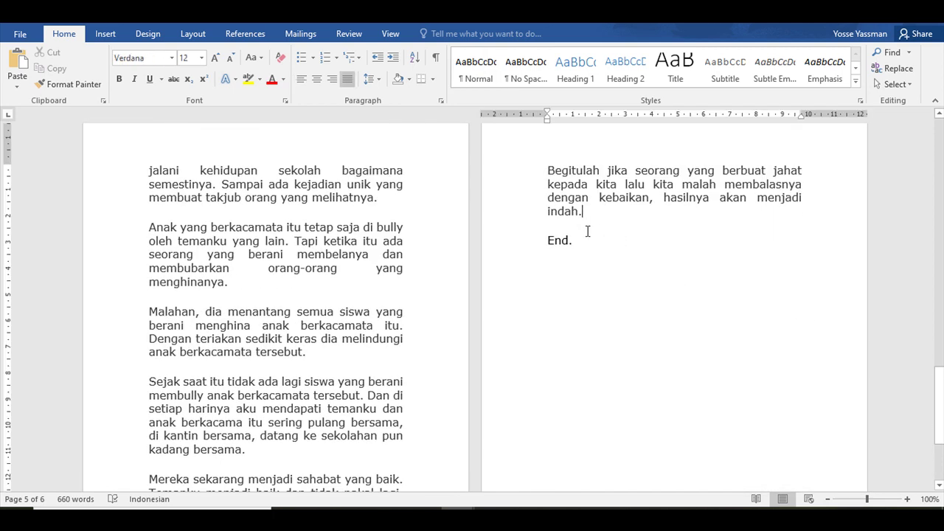
pyautogui.click(591, 325)
pyautogui.scroll(-5, 643, 362)
pyautogui.press('Return')
pyautogui.press('Return')
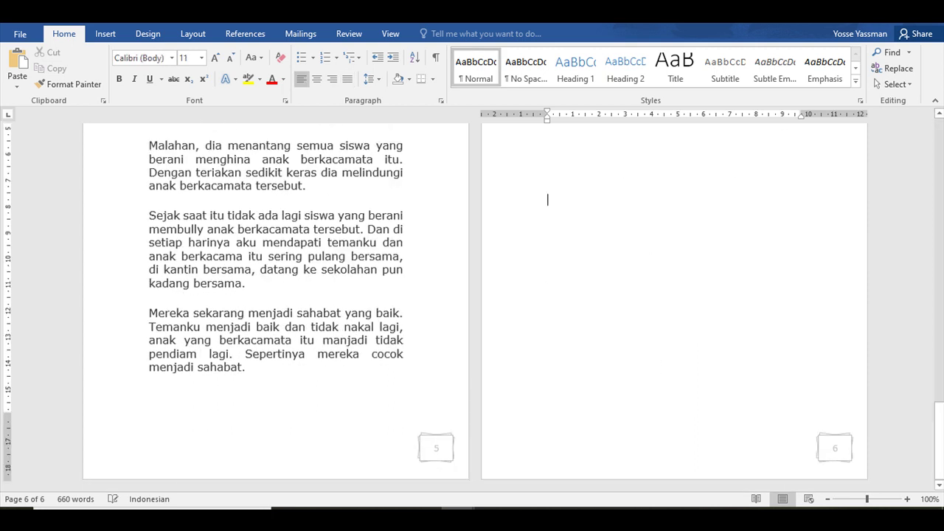
pyautogui.hotkey('ctrl', 'Return')
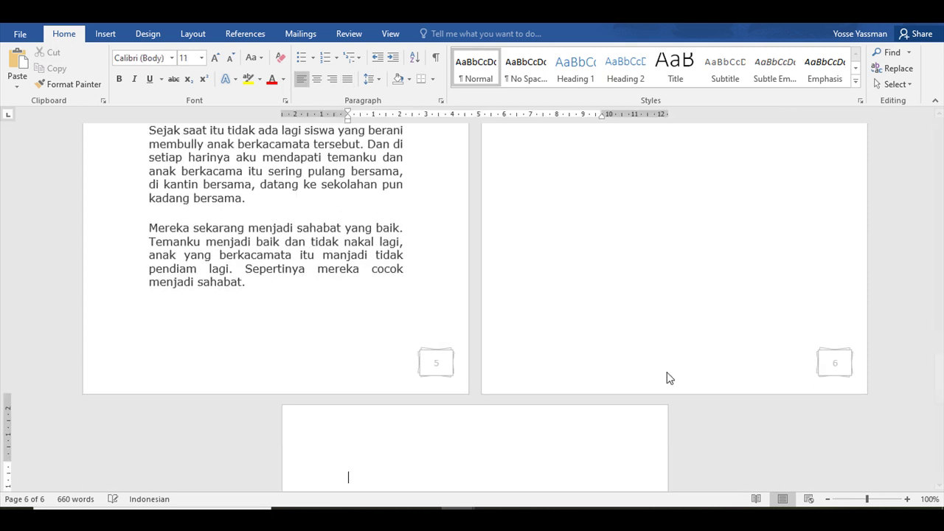
pyautogui.scroll(-7, 505, 432)
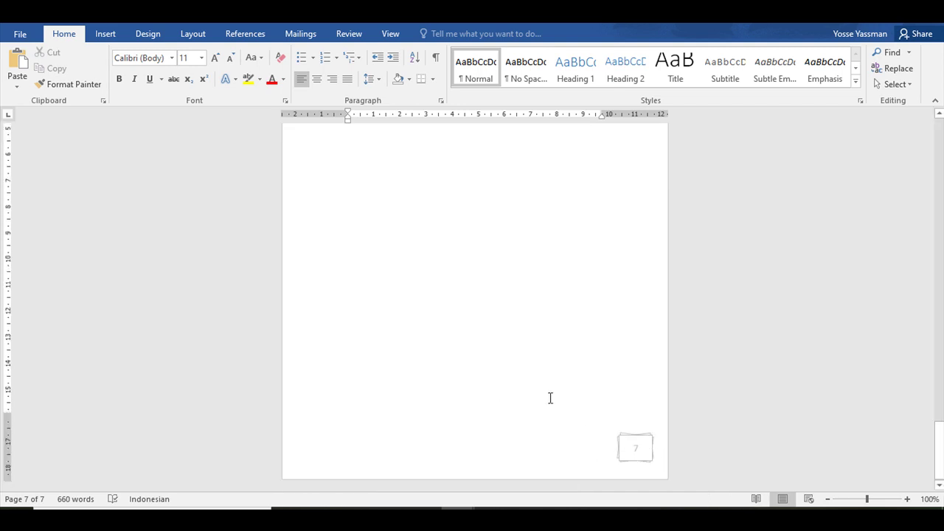
# Try to remove the blank page after "End." by deleting the break and empty lines before it.
pyautogui.scroll(10, 582, 415)
pyautogui.press('BackSpace')
pyautogui.press('BackSpace')
pyautogui.press('BackSpace')
pyautogui.press('BackSpace')
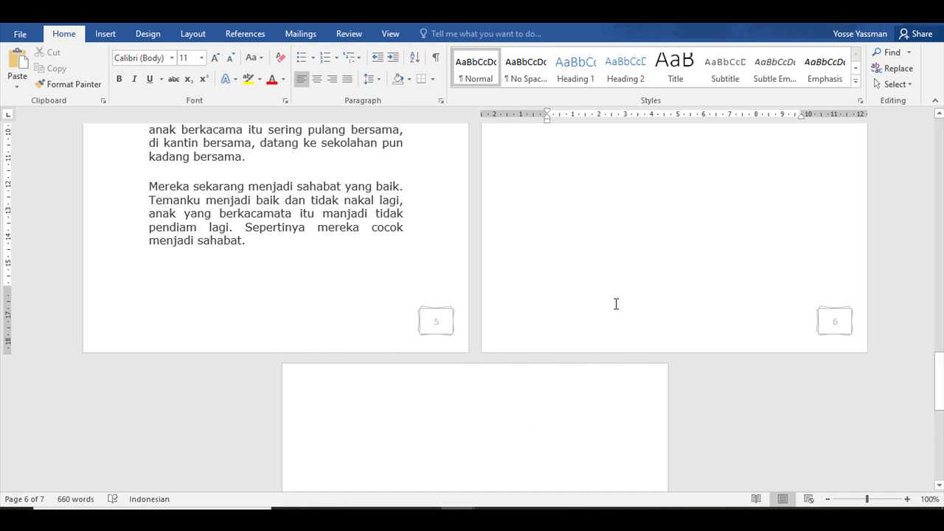
# Read instruction 5 about inserting a relevant picture in SOAL 2 and look over the story's pages for a place.
pyautogui.hotkey('alt', 'Tab')
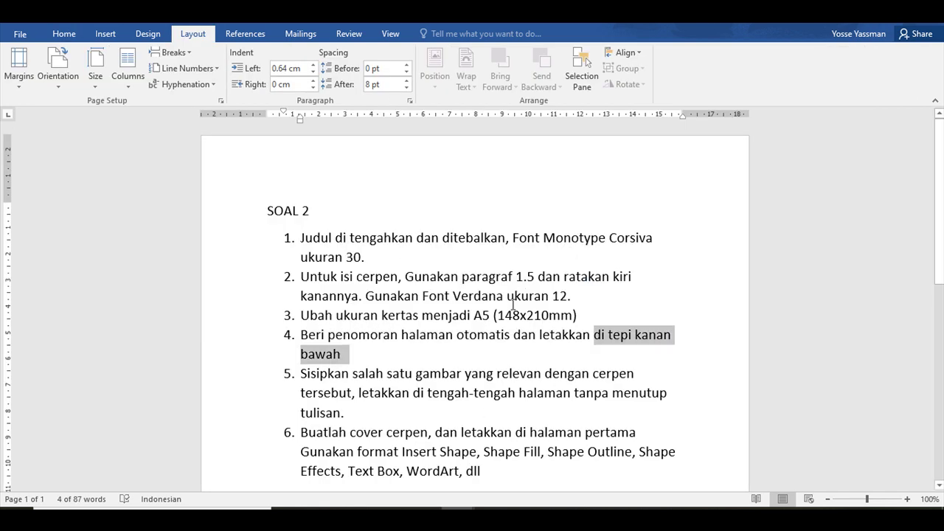
pyautogui.scroll(-2, 494, 303)
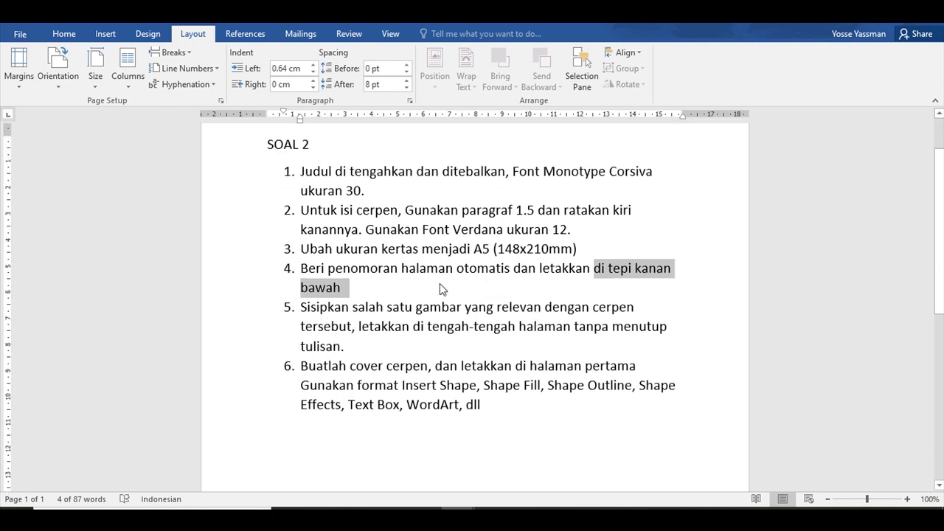
pyautogui.hotkey('alt', 'Tab')
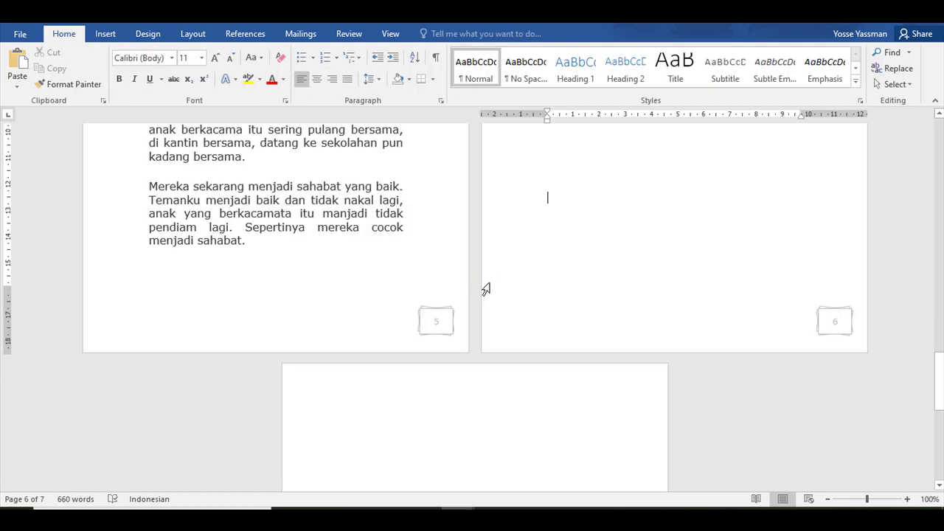
pyautogui.scroll(5, 339, 290)
pyautogui.scroll(15, 339, 290)
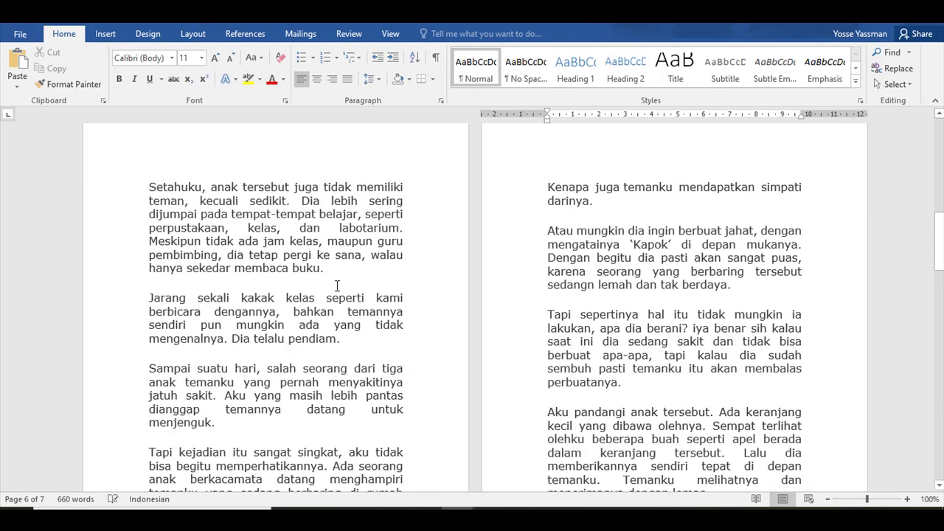
pyautogui.scroll(5, 329, 278)
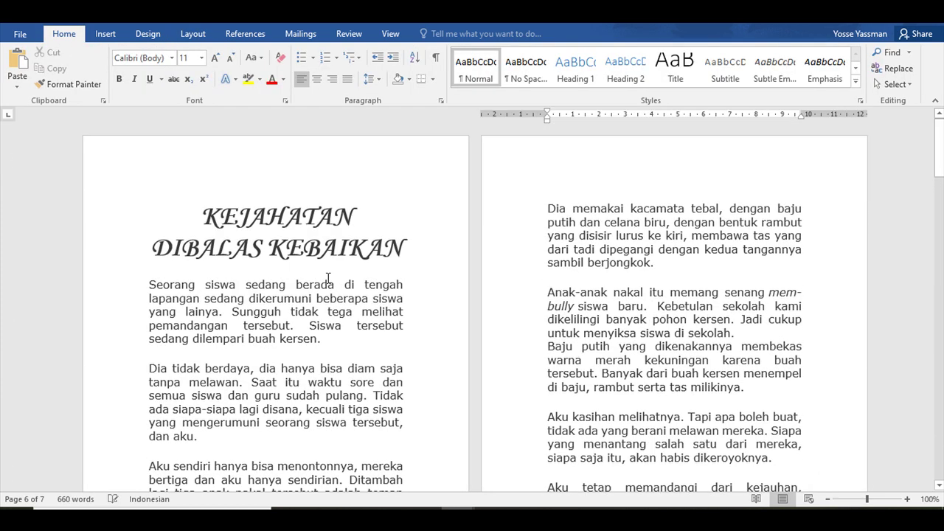
pyautogui.scroll(-9, 590, 295)
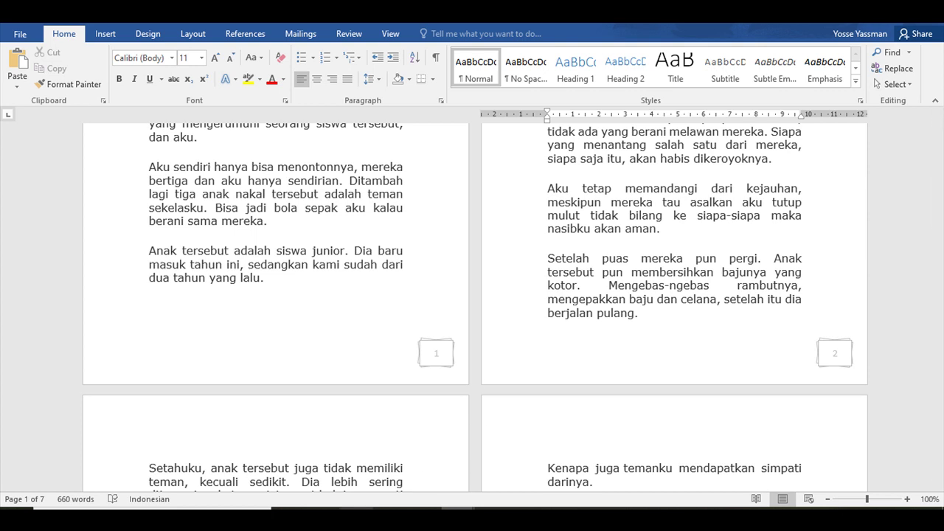
# Insert the picture "kejahatan dan kebaikan.jpg" from the Pictures folder into the story and find it in the document.
pyautogui.press('super+e')
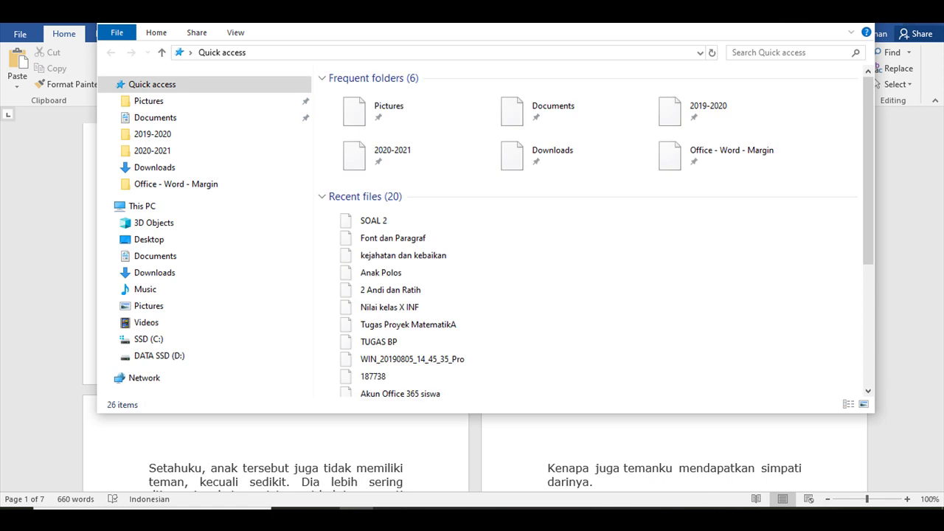
pyautogui.click(795, 14)
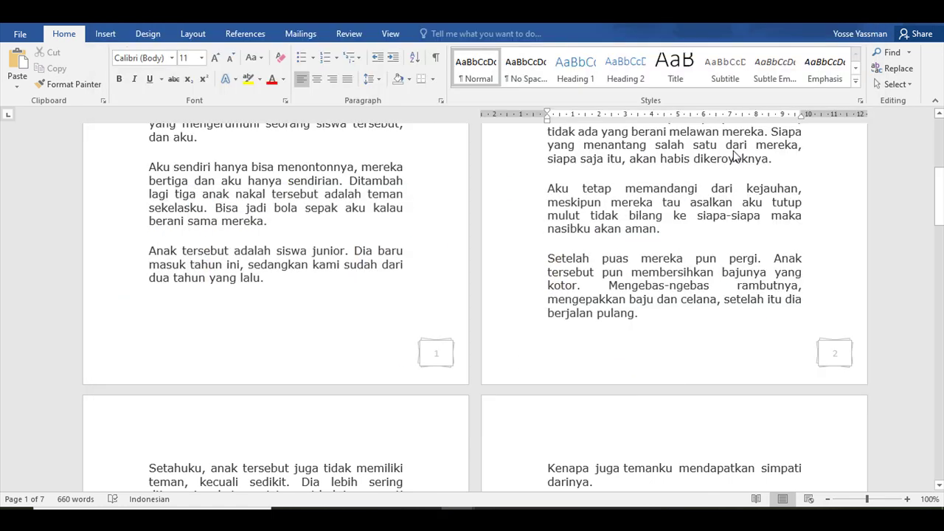
pyautogui.click(105, 33)
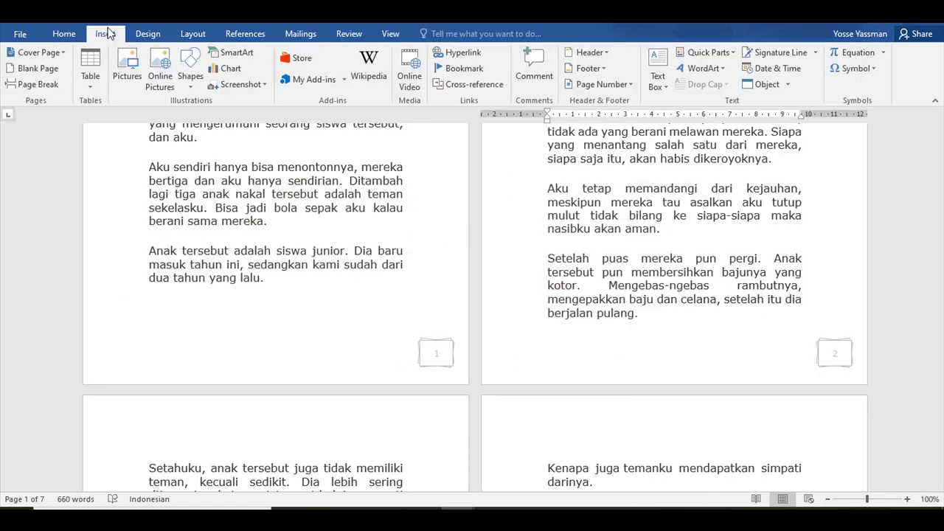
pyautogui.click(127, 81)
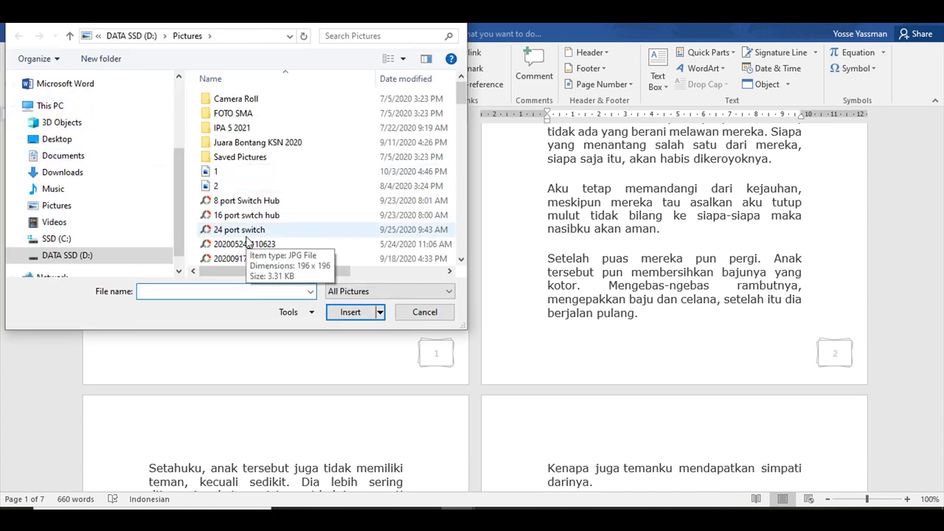
pyautogui.click(248, 236)
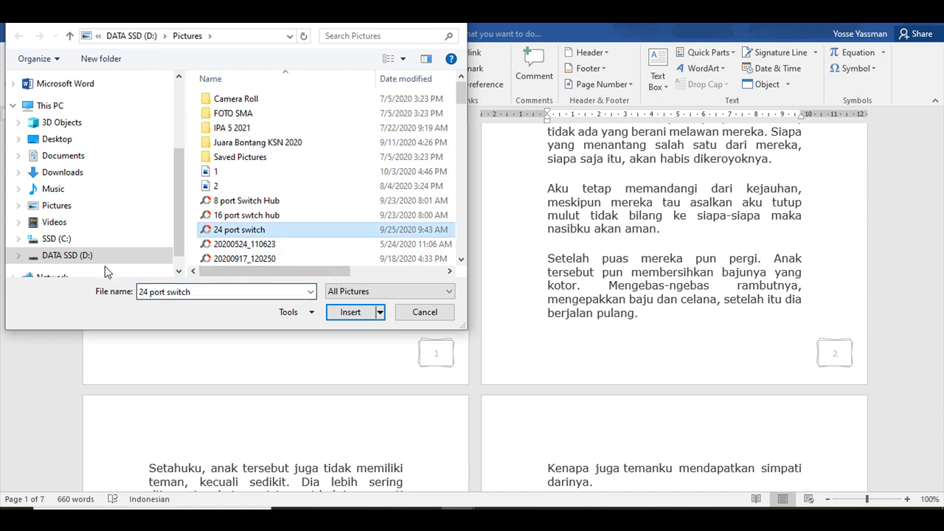
pyautogui.moveTo(199, 292); pyautogui.dragTo(139, 292)
pyautogui.write('ke')
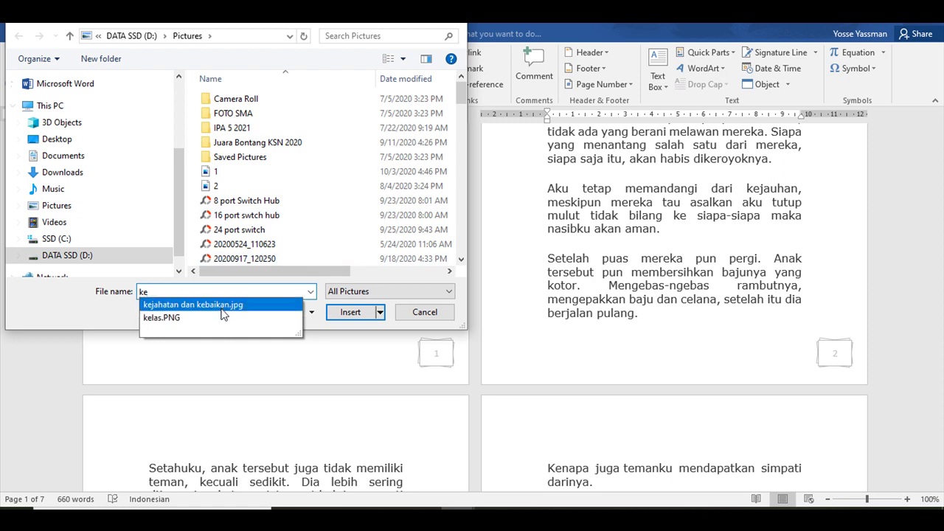
pyautogui.press('Return')
pyautogui.click(350, 312)
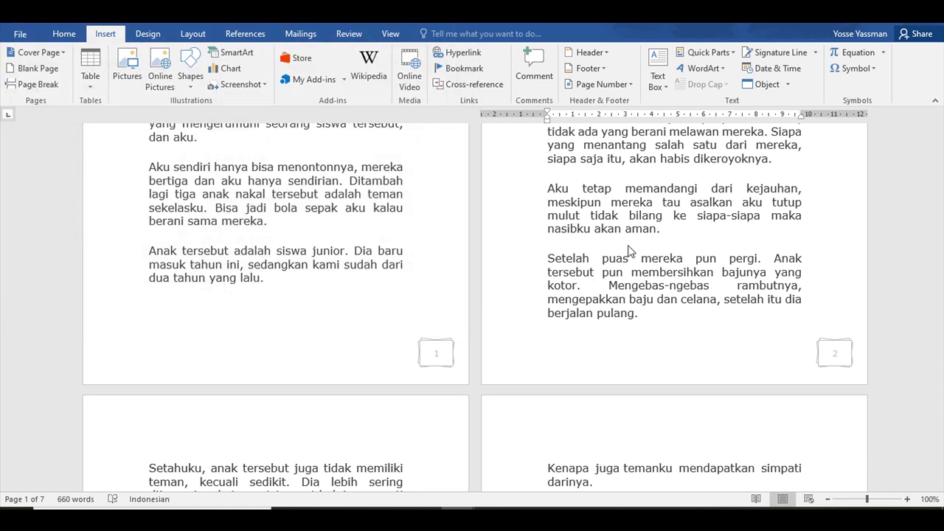
pyautogui.scroll(5, 595, 243)
pyautogui.scroll(-1, 597, 220)
pyautogui.scroll(-3, 598, 221)
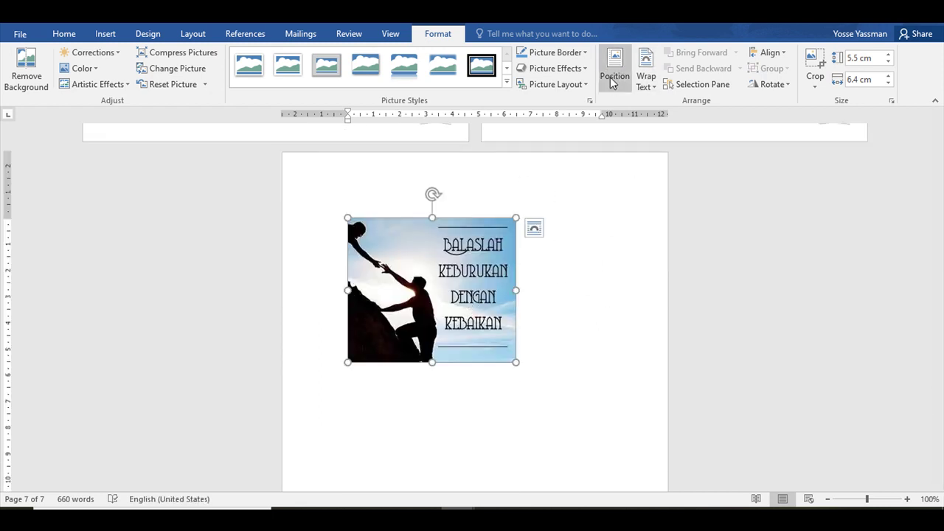
# Set the picture's text wrapping to Tight and move it to page 4 into the paragraph beginning "Tapi sepertinya hal itu".
pyautogui.click(647, 87)
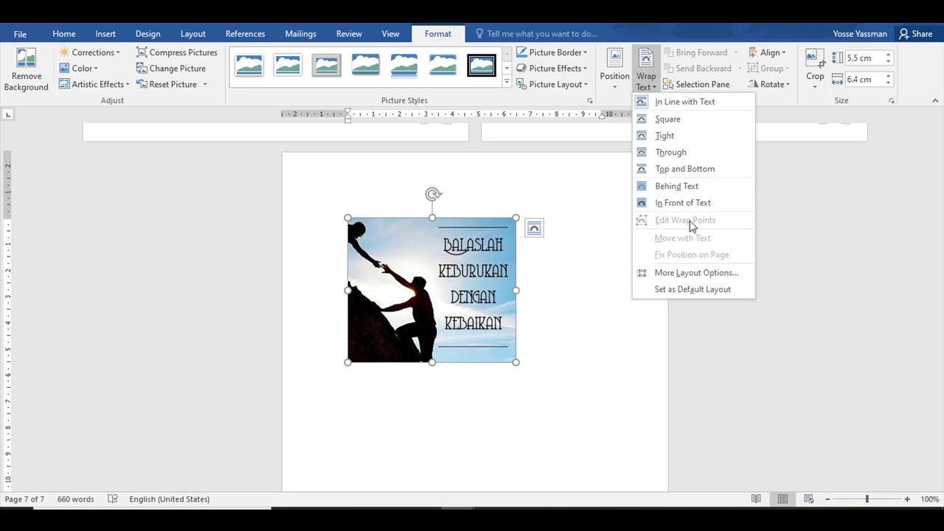
pyautogui.click(666, 138)
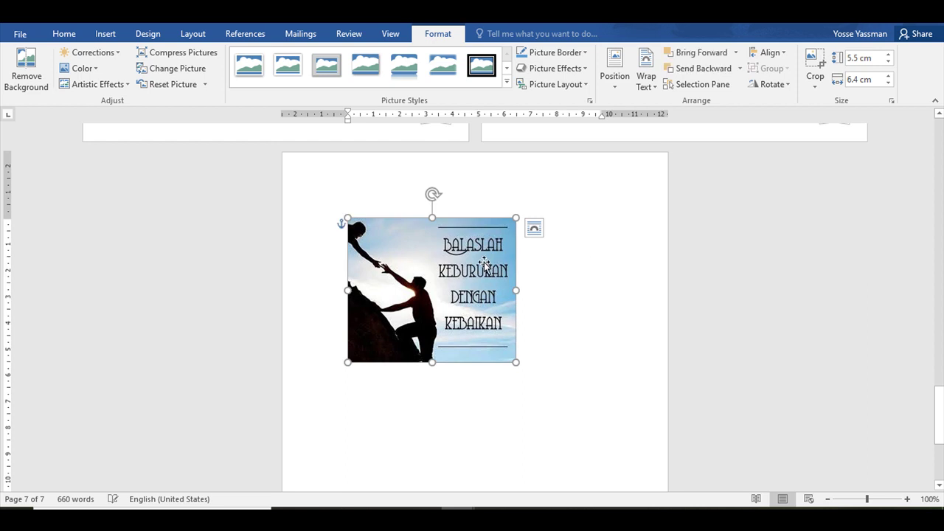
pyautogui.scroll(3, 487, 272)
pyautogui.moveTo(454, 478); pyautogui.dragTo(348, 119)
pyautogui.scroll(2, 348, 196)
pyautogui.scroll(7, 349, 198)
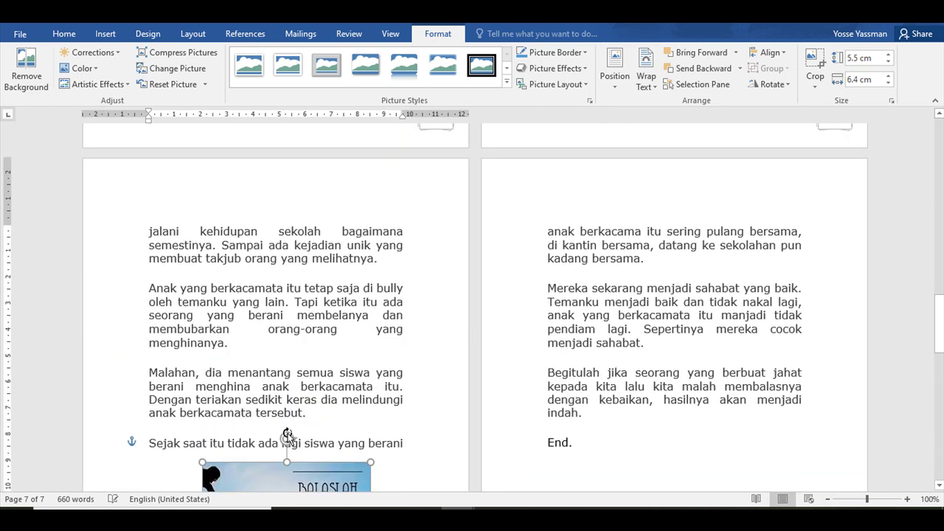
pyautogui.moveTo(296, 295); pyautogui.dragTo(299, 296)
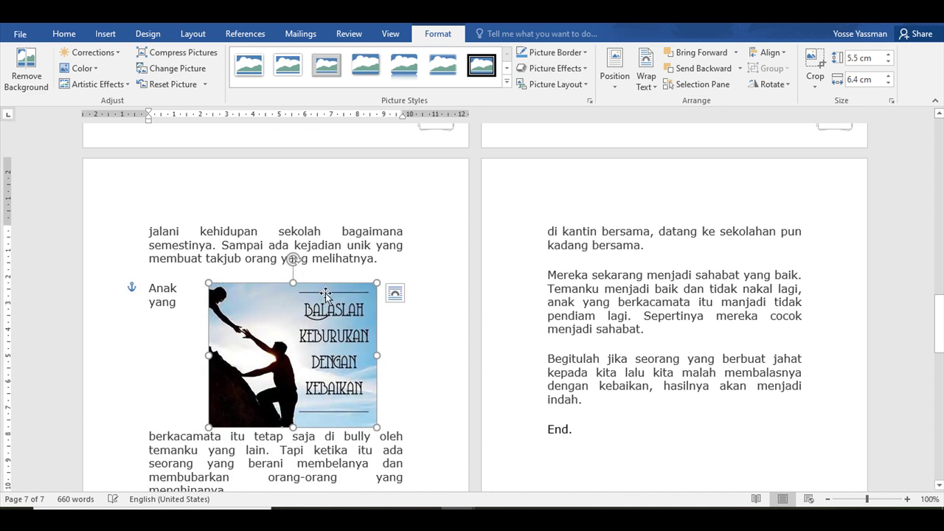
pyautogui.scroll(3, 317, 302)
pyautogui.moveTo(344, 143); pyautogui.dragTo(622, 335)
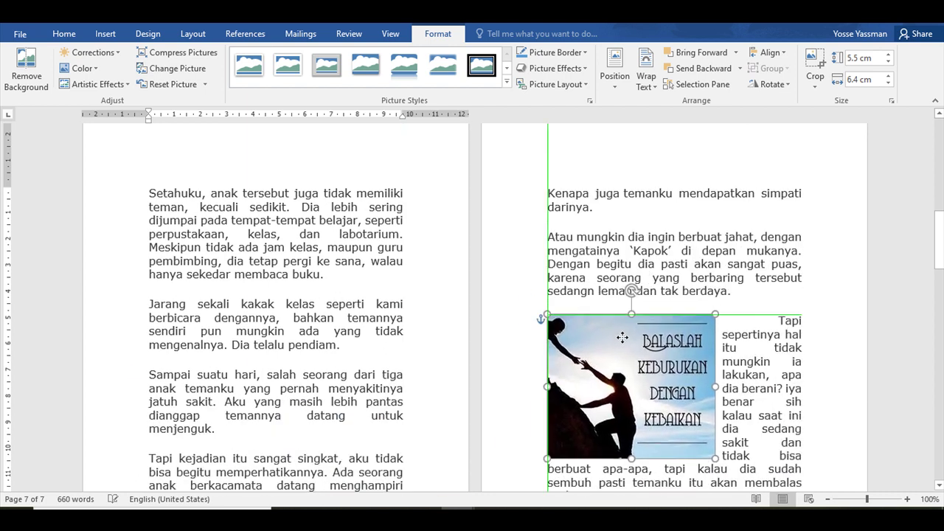
# Shrink the picture on page 4 from its corners so that it fits within the "Tapi sepertinya hal itu" paragraph.
pyautogui.moveTo(742, 333); pyautogui.dragTo(659, 337)
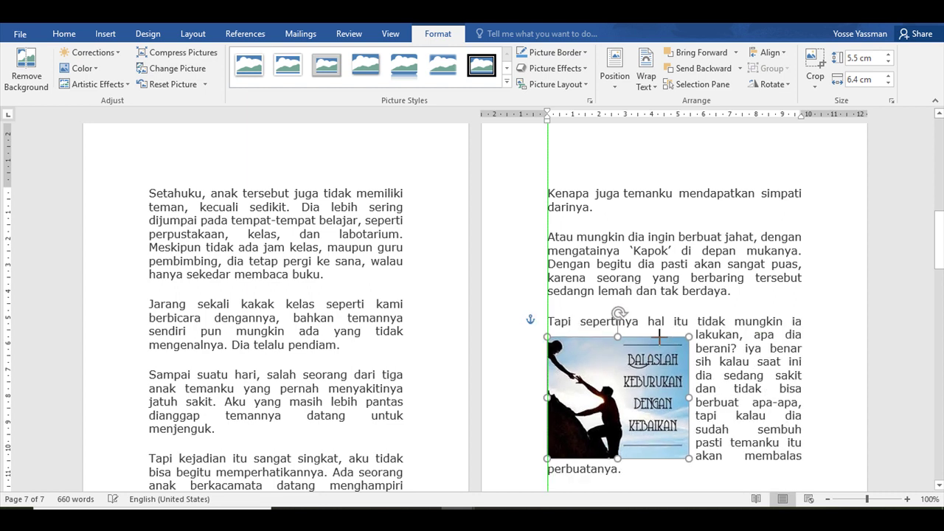
pyautogui.click(717, 267)
pyautogui.click(552, 450)
pyautogui.moveTo(551, 450); pyautogui.dragTo(558, 451)
pyautogui.click(763, 196)
pyautogui.scroll(-4, 763, 205)
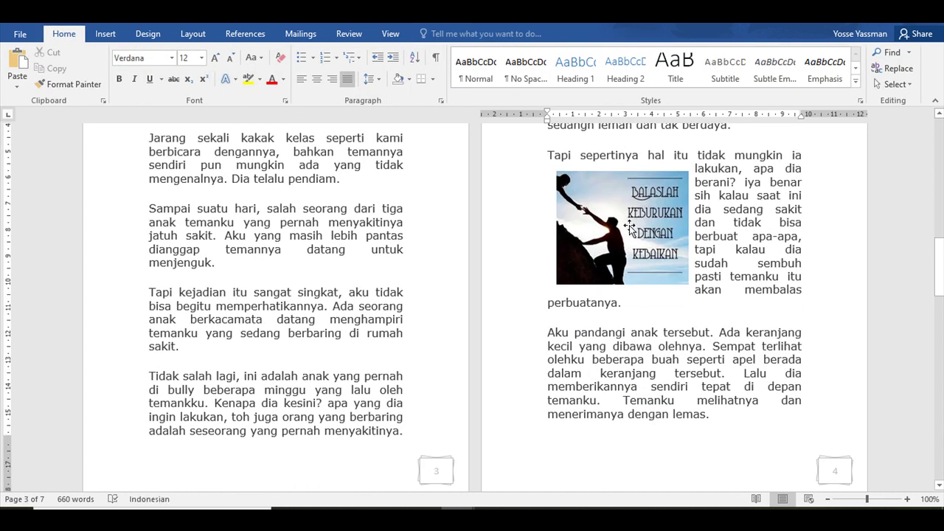
# Switch to SOAL 2, clear the highlighted text and read instructions 5 and 6 about the picture and cover.
pyautogui.press('super+e')
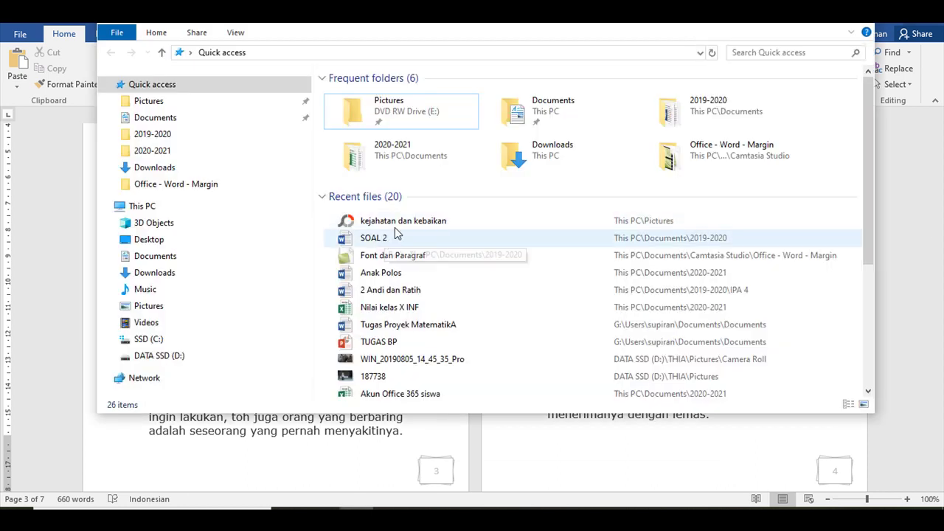
pyautogui.hotkey('alt', 'F4')
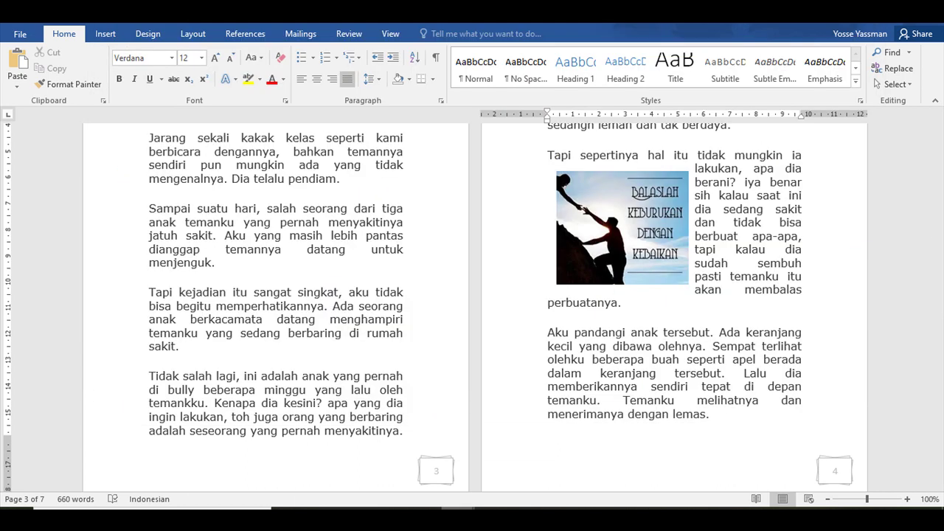
pyautogui.moveTo(457, 517)
pyautogui.click(395, 465)
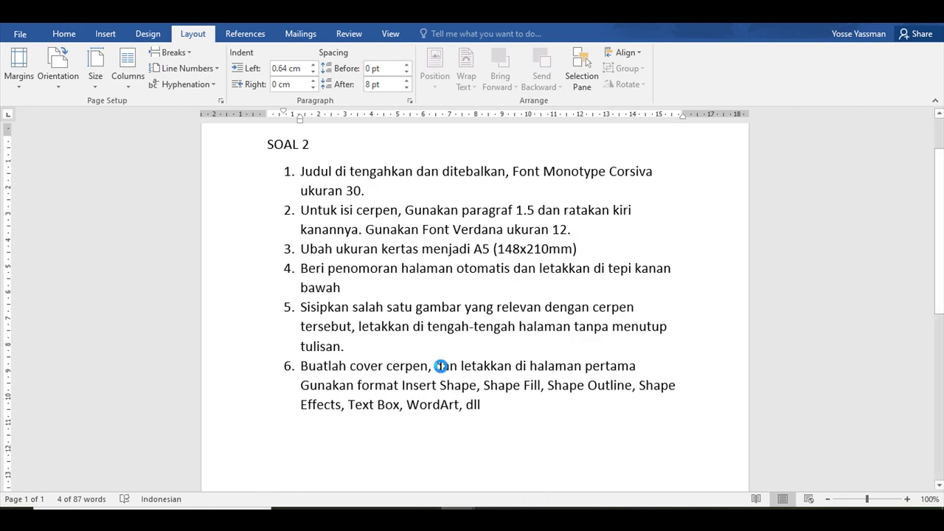
pyautogui.click(377, 333)
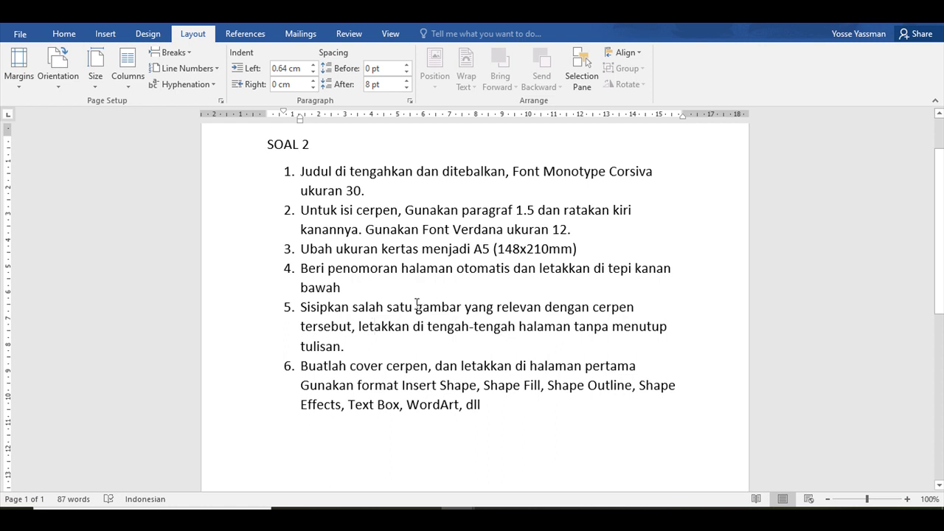
# Insert empty lines before the title "KEJAHATAN DIBALAS KEBAIKAN" in the story until it starts on page 2, leaving page 1 blank for the cover.
pyautogui.hotkey('alt', 'Tab')
pyautogui.scroll(6, 352, 265)
pyautogui.scroll(10, 352, 265)
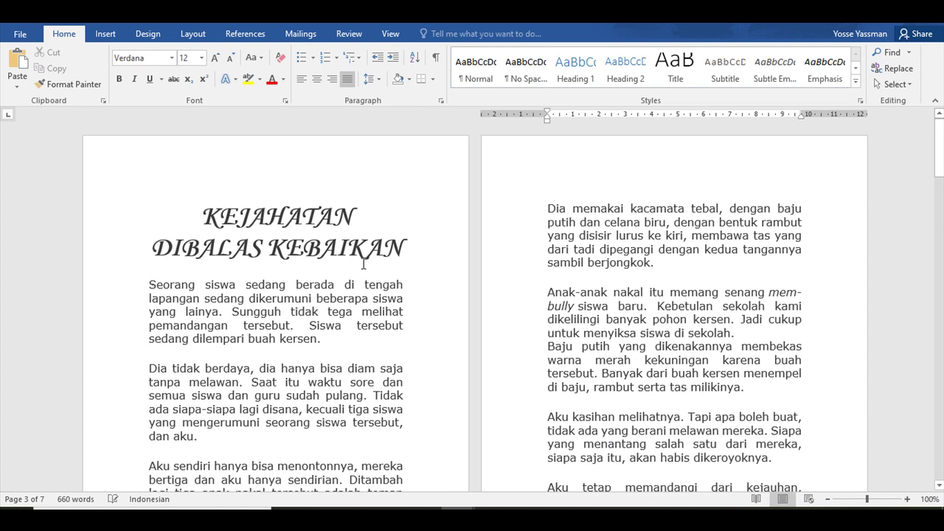
pyautogui.scroll(-7, 278, 379)
pyautogui.scroll(7, 322, 369)
pyautogui.click(204, 216)
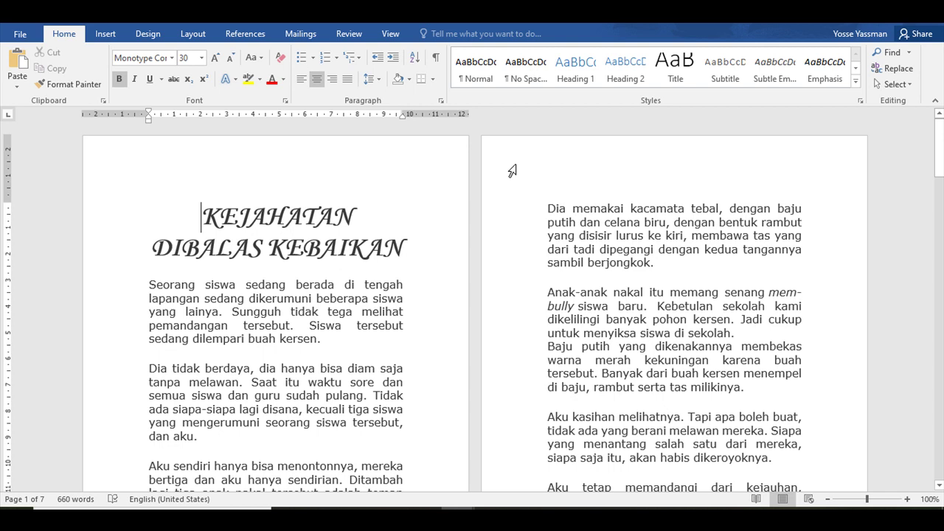
pyautogui.press('Return')
pyautogui.press('Return')
pyautogui.press('Return')
pyautogui.press('Return')
pyautogui.press('Return')
pyautogui.press('Return')
pyautogui.press('Return')
pyautogui.press('Return')
pyautogui.press('Return')
pyautogui.press('Return')
pyautogui.press('Return')
pyautogui.press('Return')
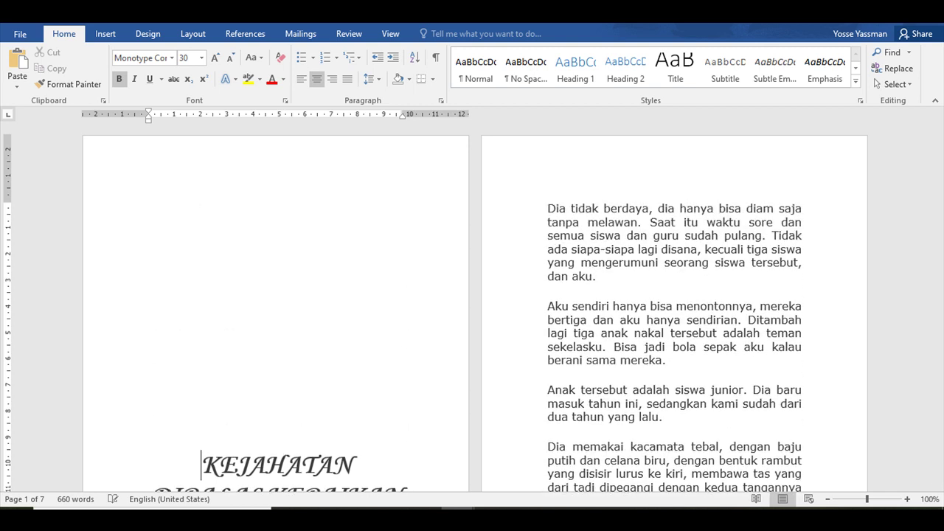
pyautogui.press('Return')
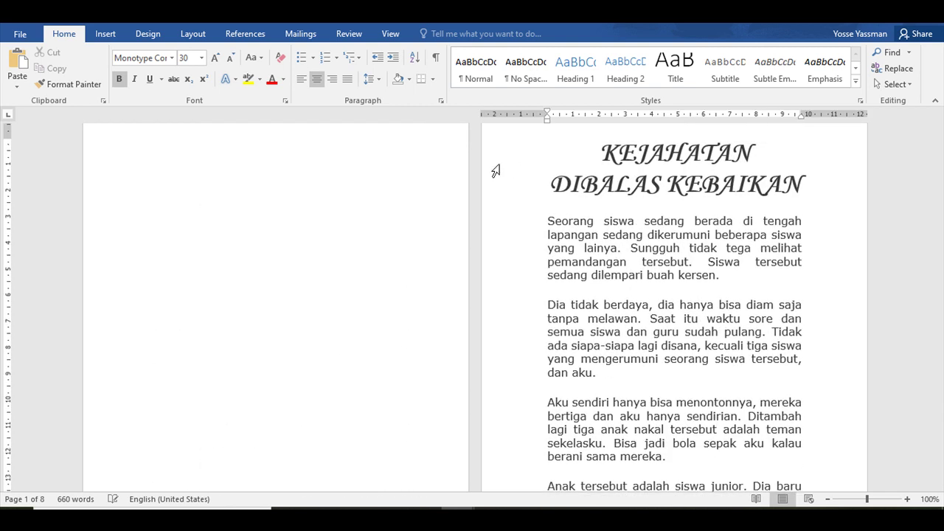
pyautogui.press('Return')
# Check the blank first page and the title page including their page numbers, and return to the cover instruction in SOAL 2.
pyautogui.click(243, 204)
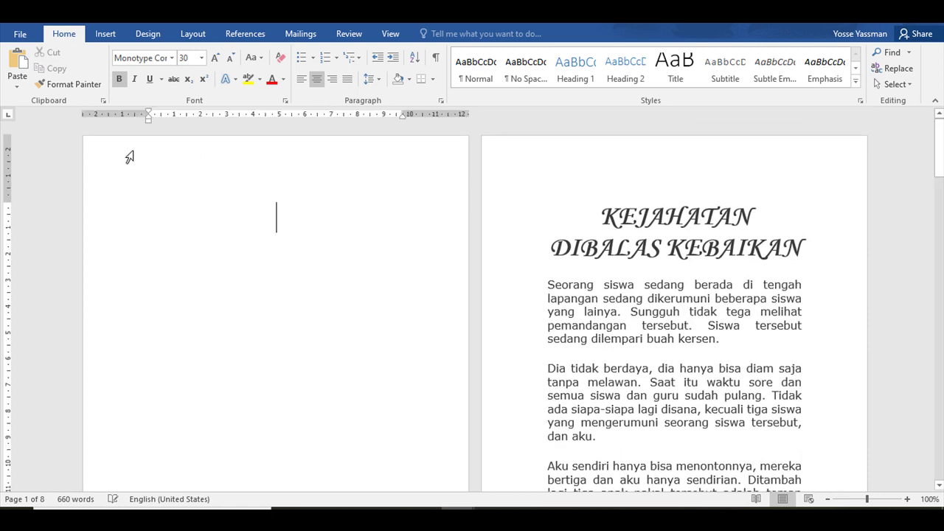
pyautogui.click(633, 201)
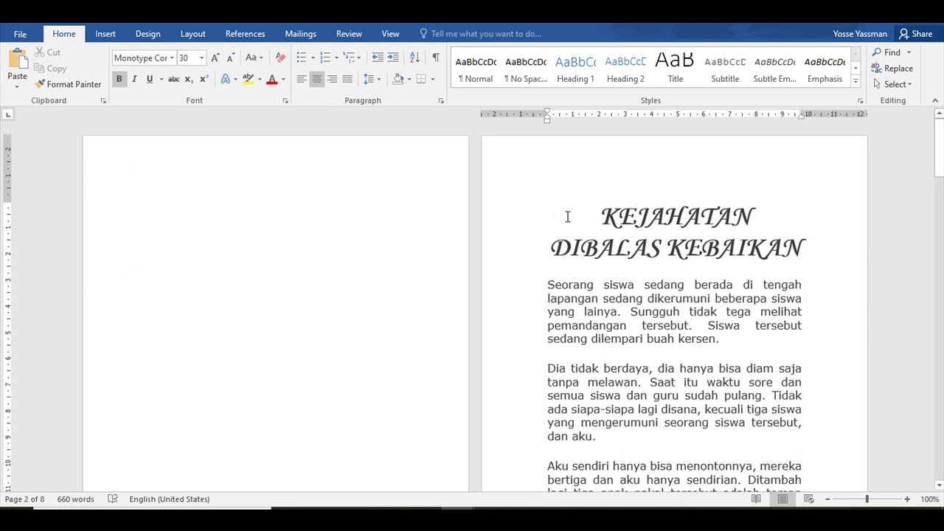
pyautogui.click(230, 218)
pyautogui.scroll(-5, 243, 234)
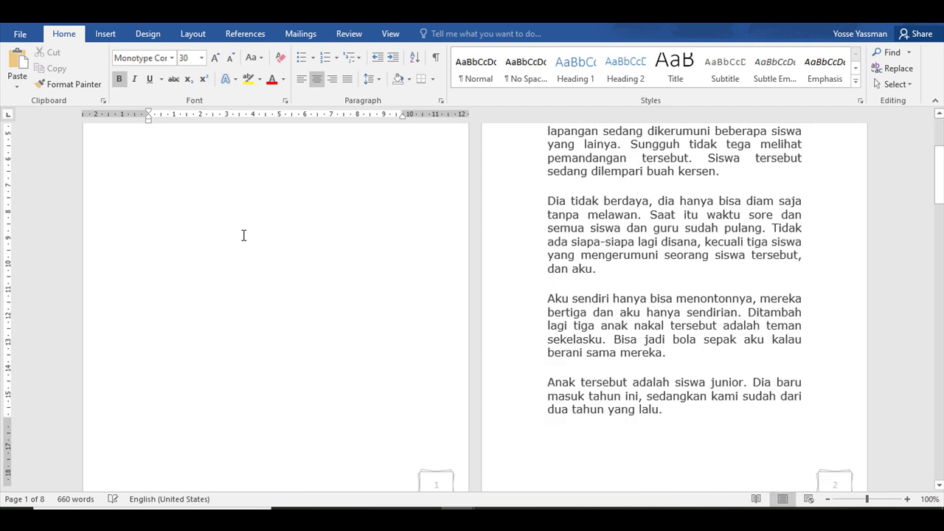
pyautogui.scroll(-2, 248, 232)
pyautogui.scroll(7, 253, 229)
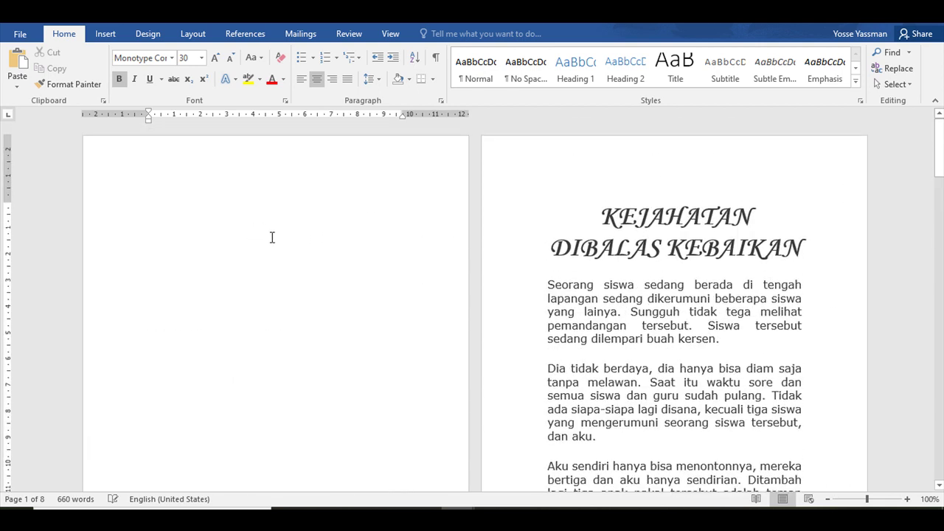
pyautogui.hotkey('alt', 'Tab')
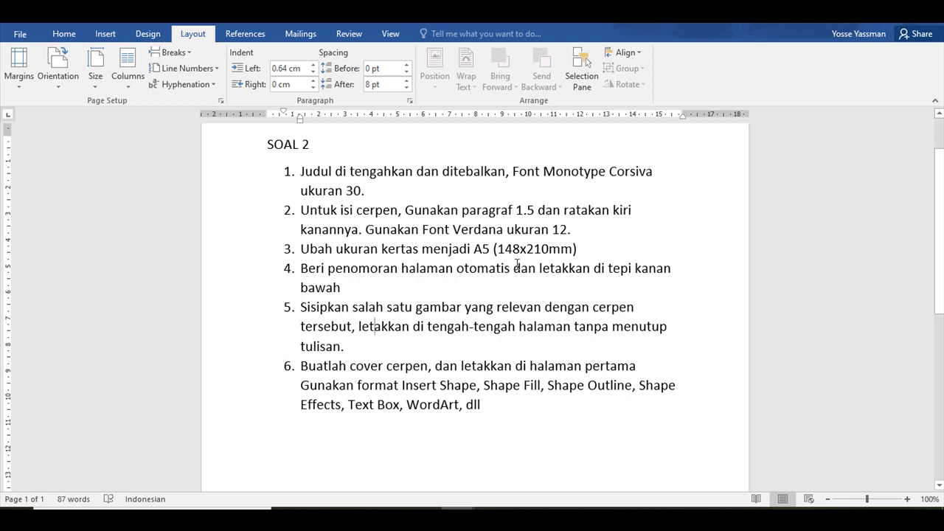
# Recheck the cover instruction in SOAL 2, and draw a bevel shape about 11.7 cm high and 13.28 cm wide on the story's blank first page.
pyautogui.hotkey('alt', 'Tab')
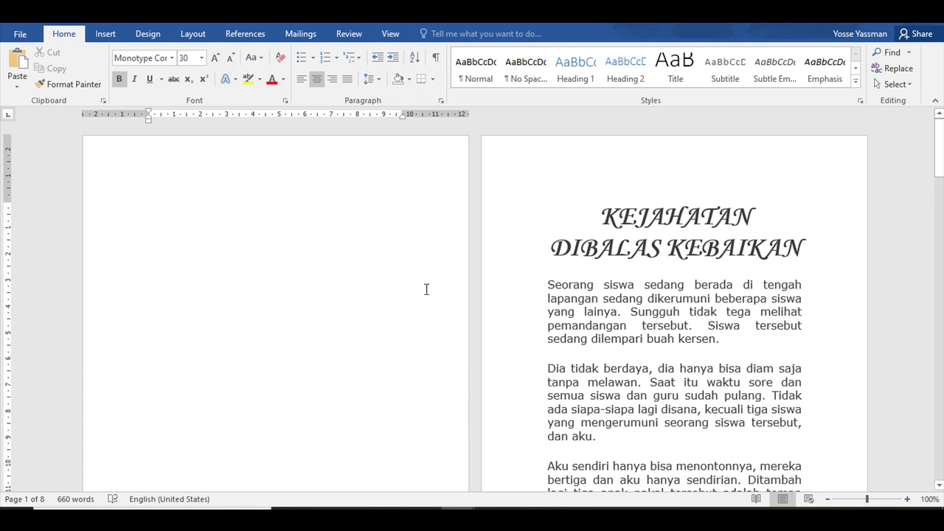
pyautogui.hotkey('alt', 'Tab')
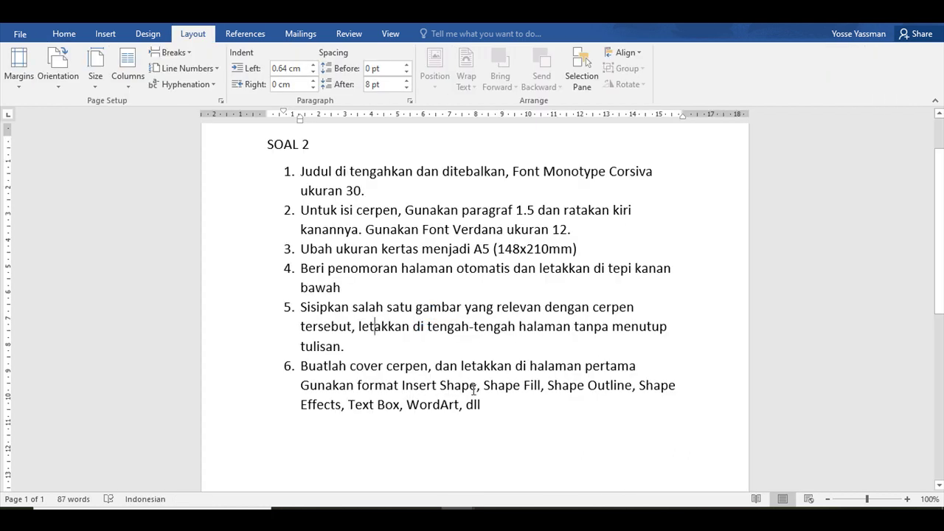
pyautogui.hotkey('alt', 'Tab')
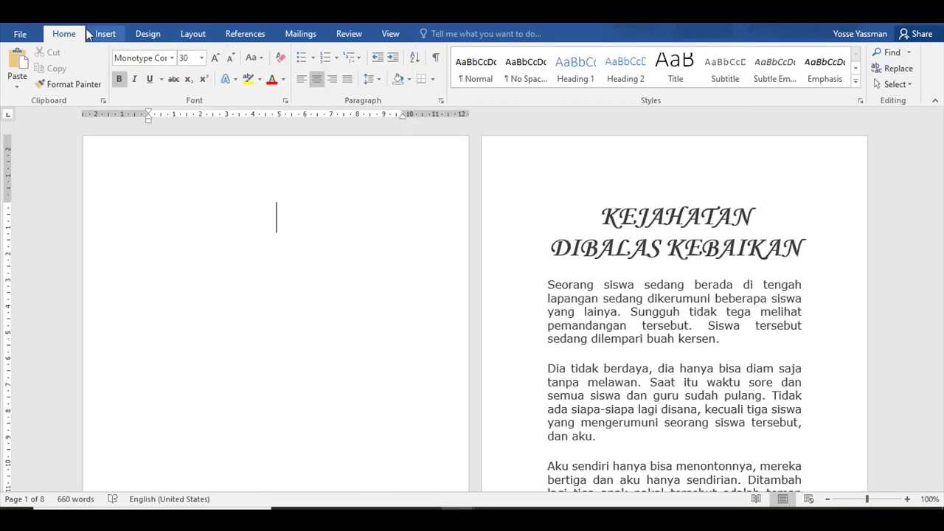
pyautogui.click(103, 34)
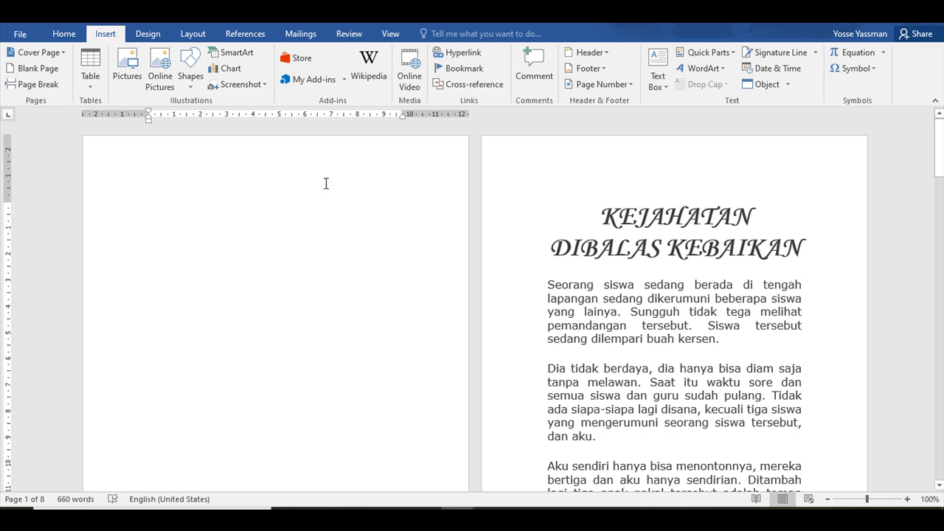
pyautogui.click(193, 83)
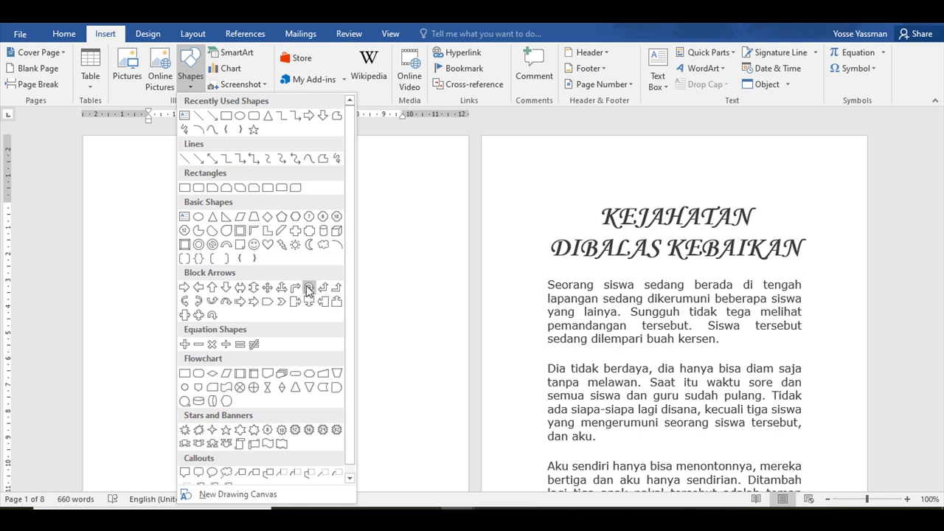
pyautogui.scroll(-1, 312, 285)
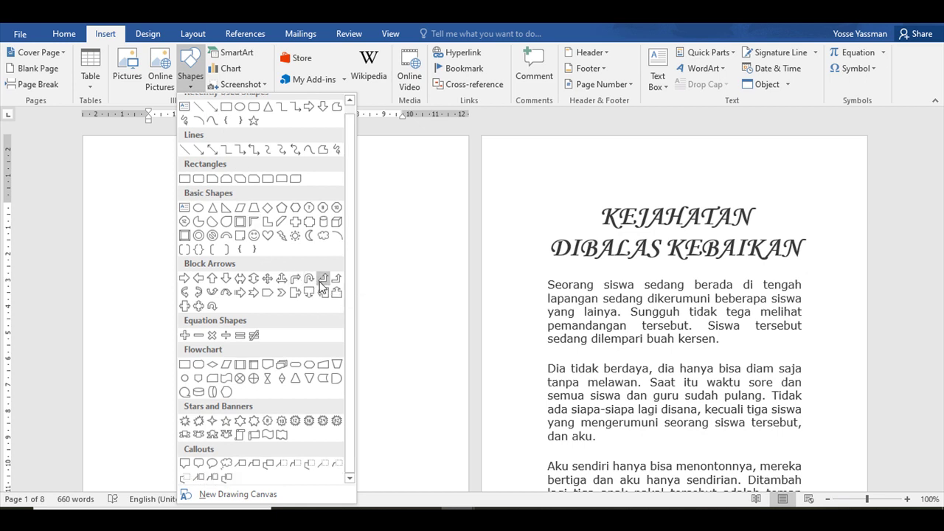
pyautogui.click(184, 238)
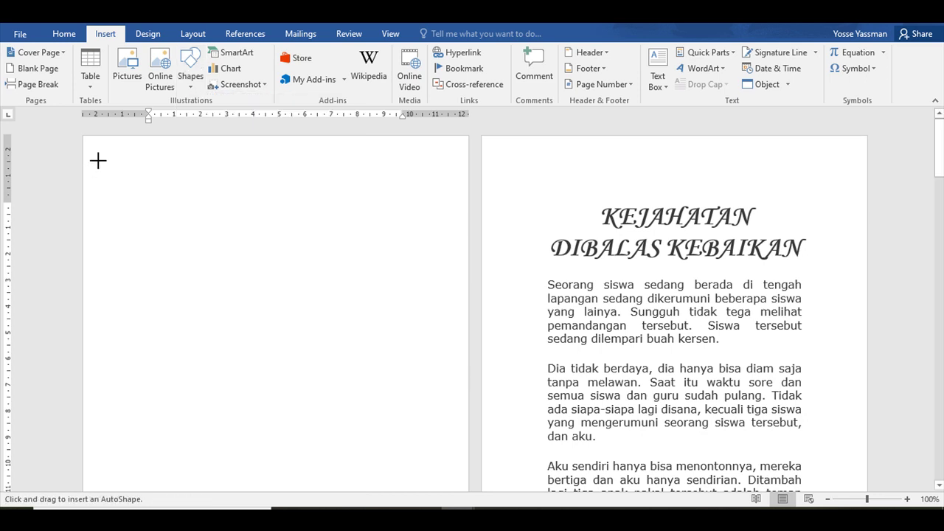
pyautogui.moveTo(99, 192); pyautogui.dragTo(448, 475)
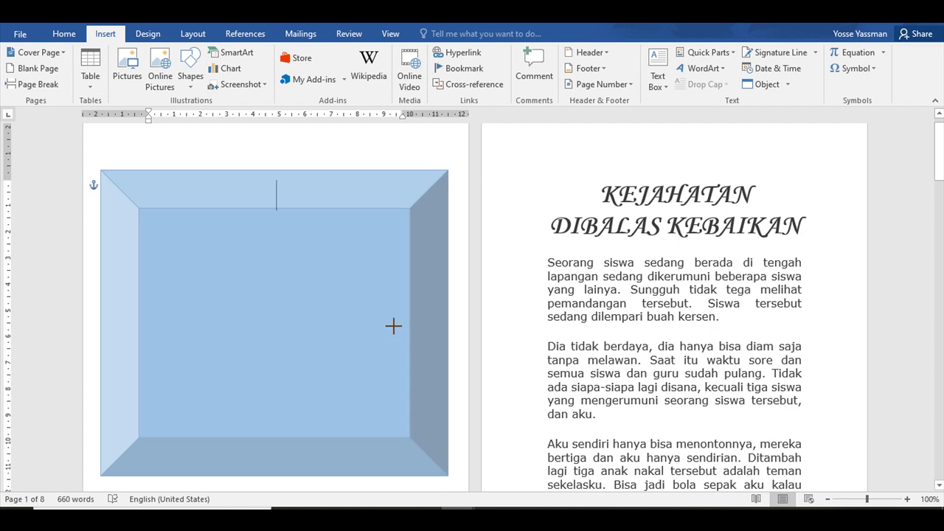
# Stretch the bevel shape downward to about 18.13 cm high so it nearly reaches the bottom edge of page 1.
pyautogui.scroll(-5, 342, 253)
pyautogui.scroll(3, 317, 238)
pyautogui.scroll(-3, 317, 238)
pyautogui.moveTo(274, 243); pyautogui.dragTo(274, 413)
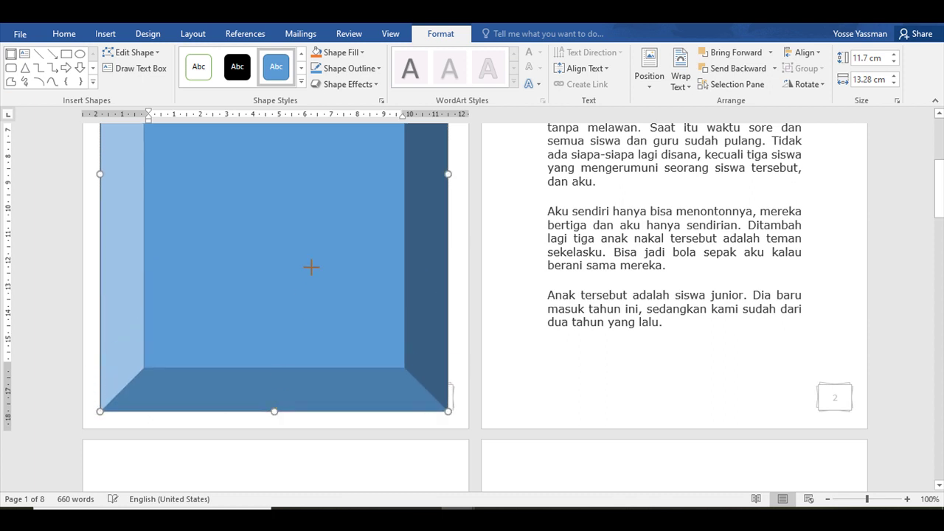
pyautogui.scroll(5, 327, 235)
pyautogui.scroll(-2, 291, 247)
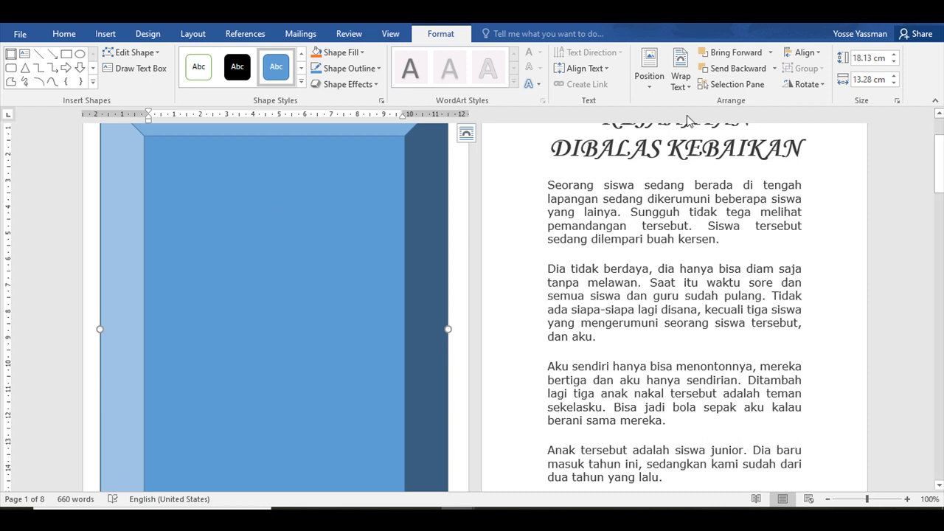
# Insert WordArt in a white-filled, blue-outlined style near the top of the bevel shape on the cover page.
pyautogui.click(33, 32)
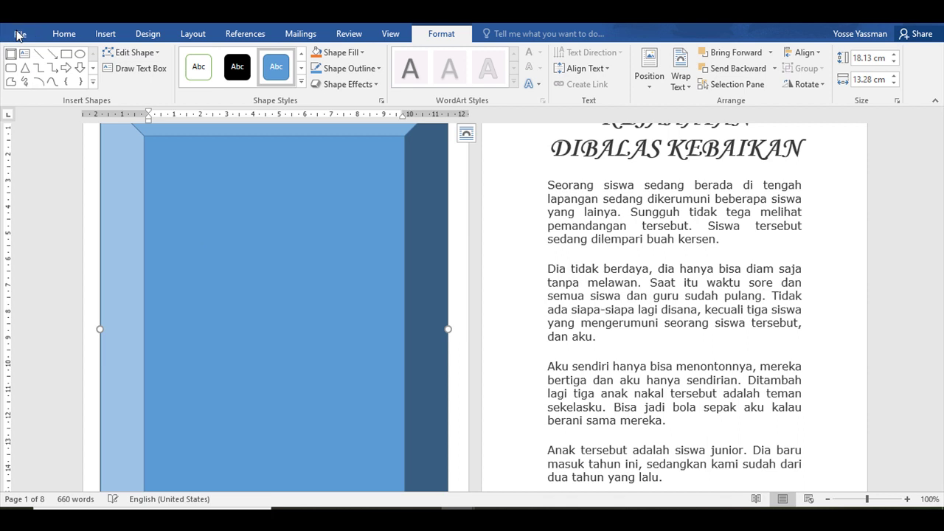
pyautogui.click(28, 32)
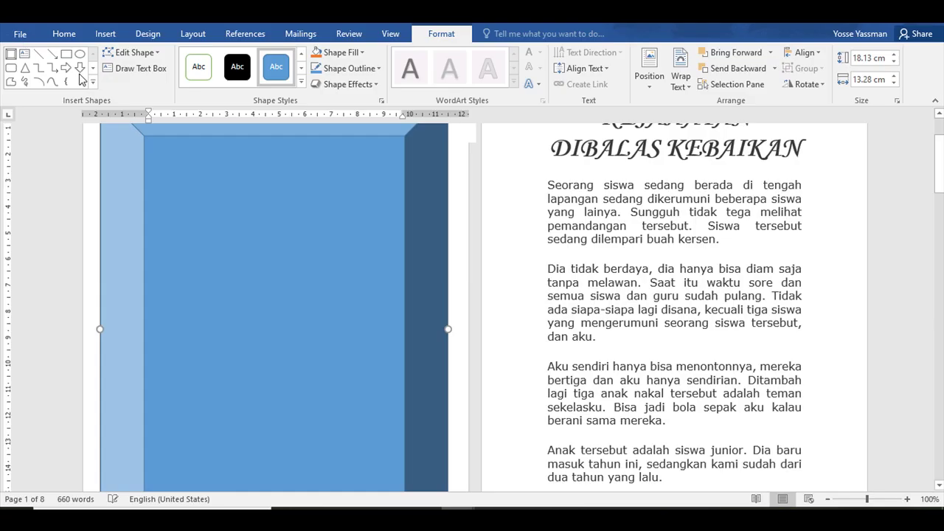
pyautogui.click(107, 34)
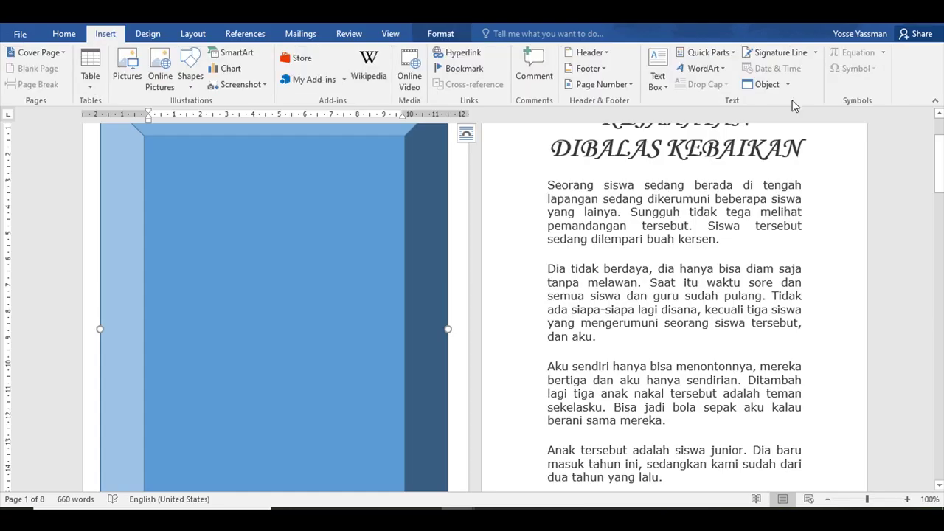
pyautogui.click(704, 68)
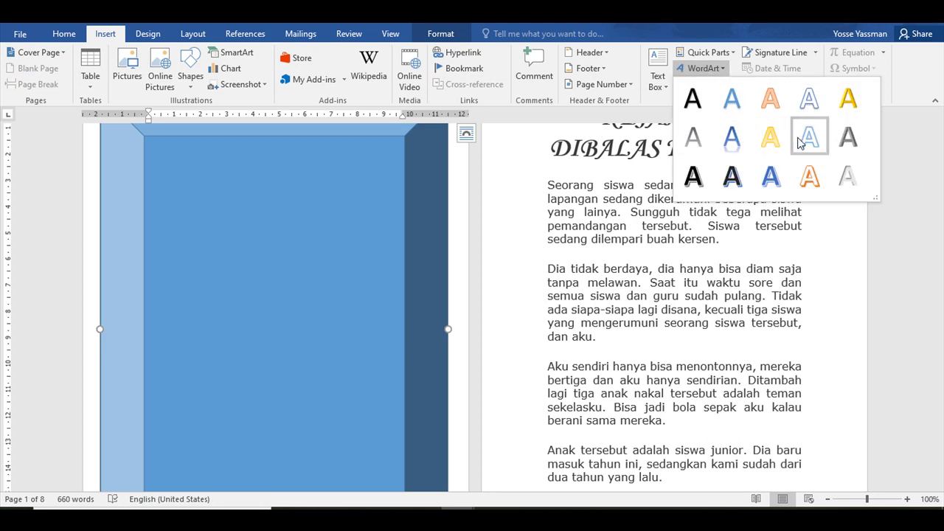
pyautogui.press('Escape')
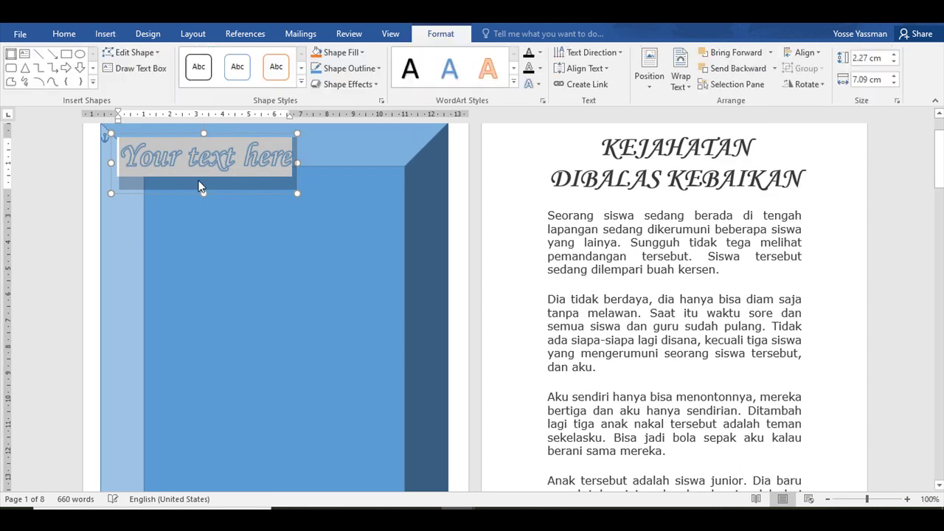
pyautogui.moveTo(228, 188); pyautogui.dragTo(207, 216)
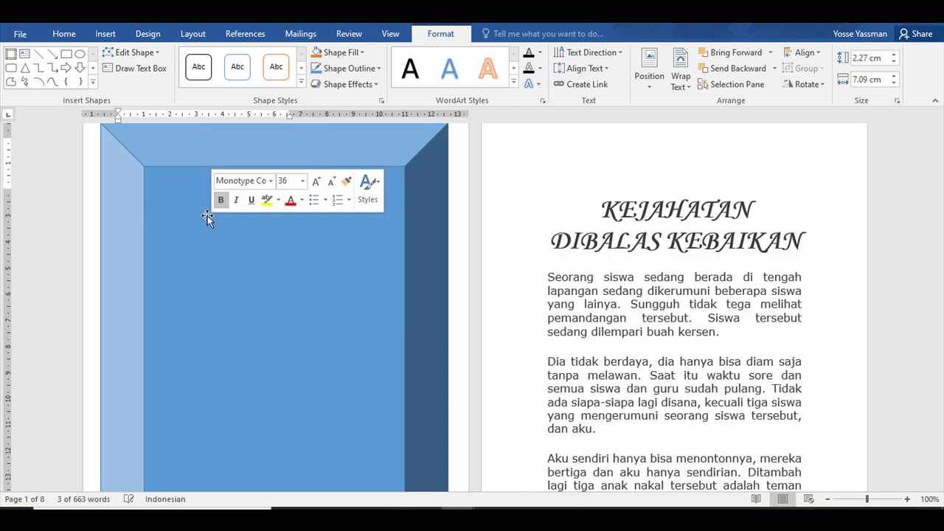
pyautogui.click(251, 238)
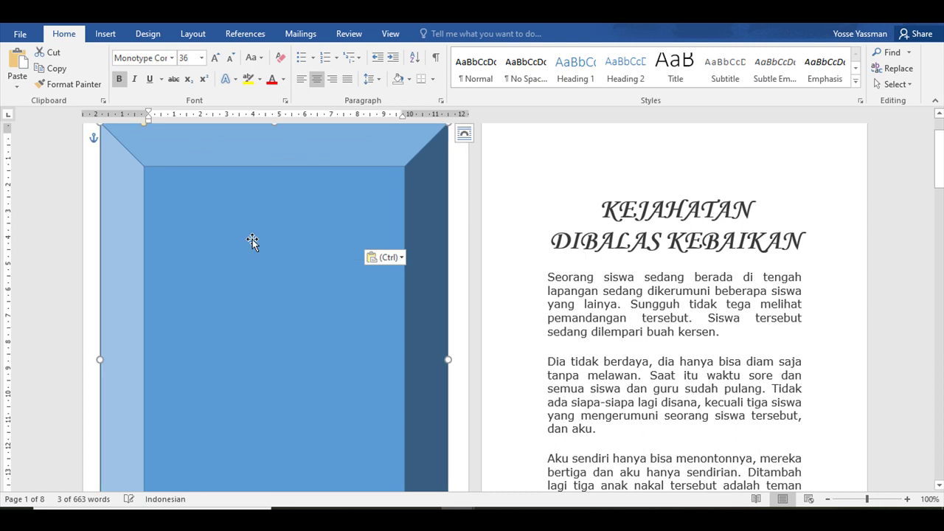
pyautogui.click(279, 239)
pyautogui.hotkey('ctrl', 'z')
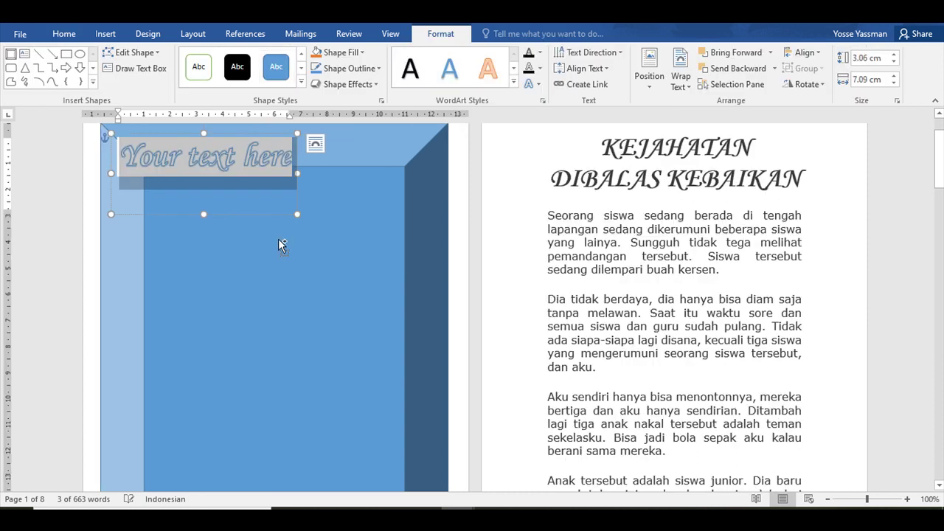
# Replace the WordArt placeholder text with "KEJAHATAN", "DIBALAS" and "KEBAIKAN" on three separate lines.
pyautogui.doubleClick(208, 160)
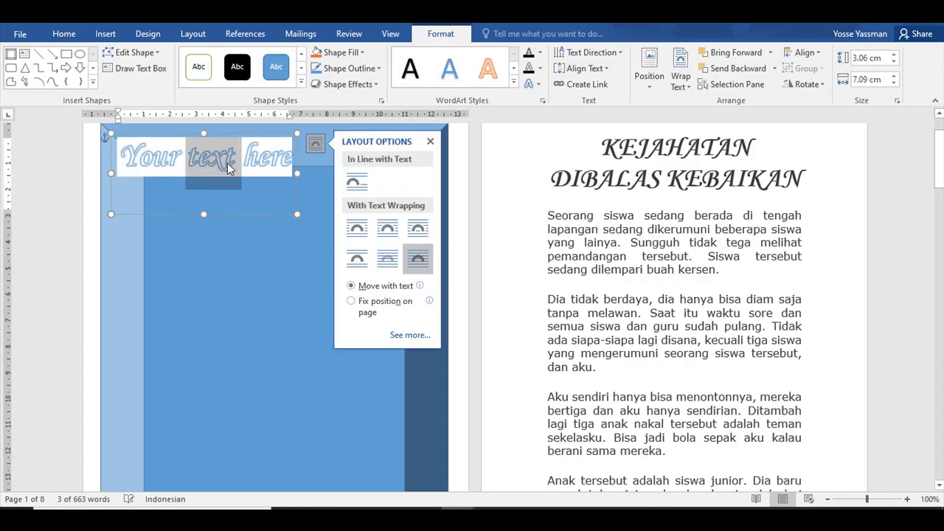
pyautogui.hotkey('ctrl', 'a')
pyautogui.press('Delete')
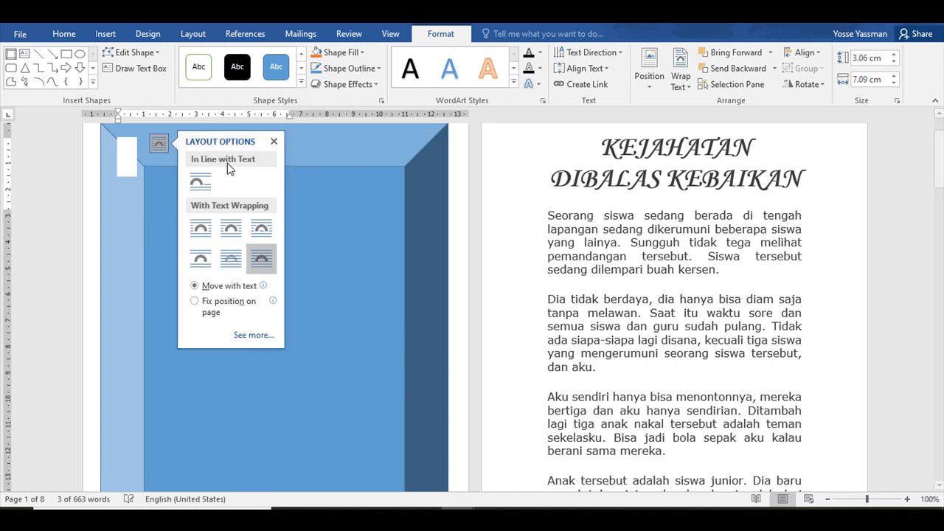
pyautogui.write('ka')
pyautogui.press('BackSpace')
pyautogui.press('BackSpace')
pyautogui.write('KEJAHATAN')
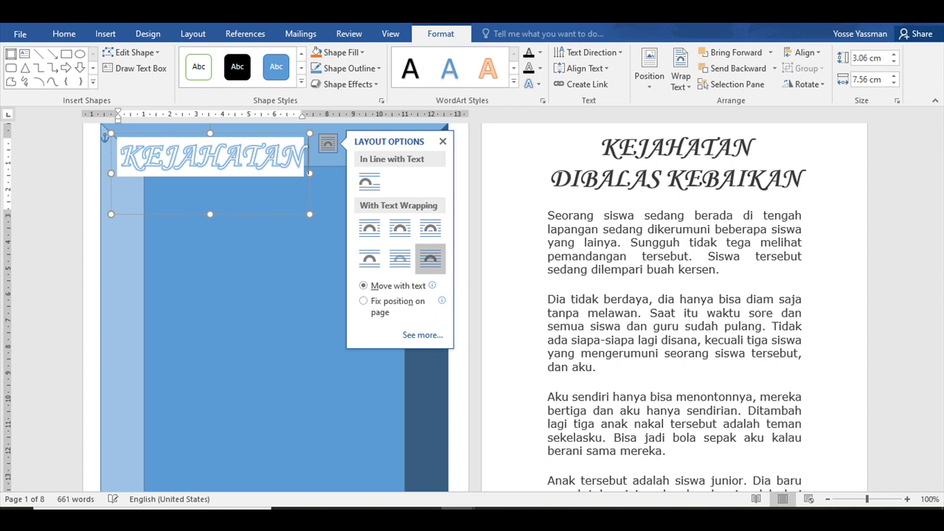
pyautogui.press('Return')
pyautogui.write('DIBALAS')
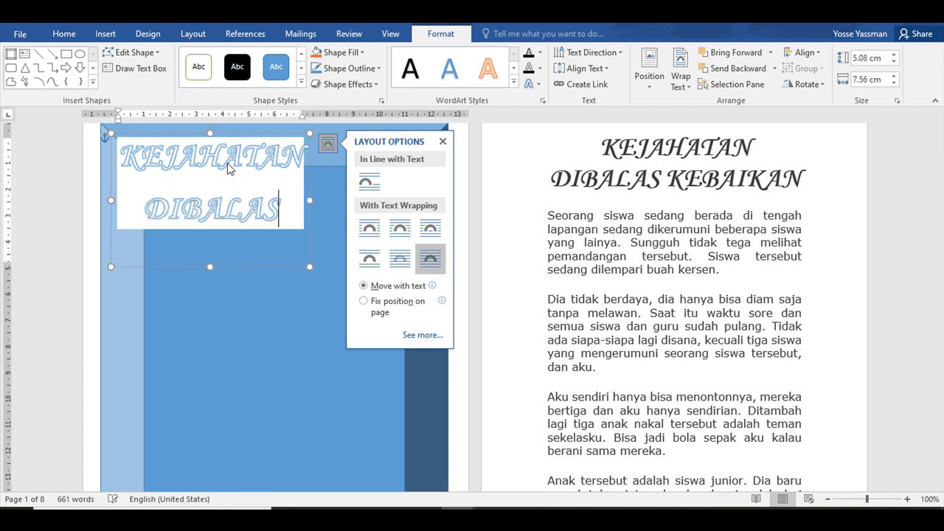
pyautogui.press('Return')
pyautogui.write('KEBAIKA')
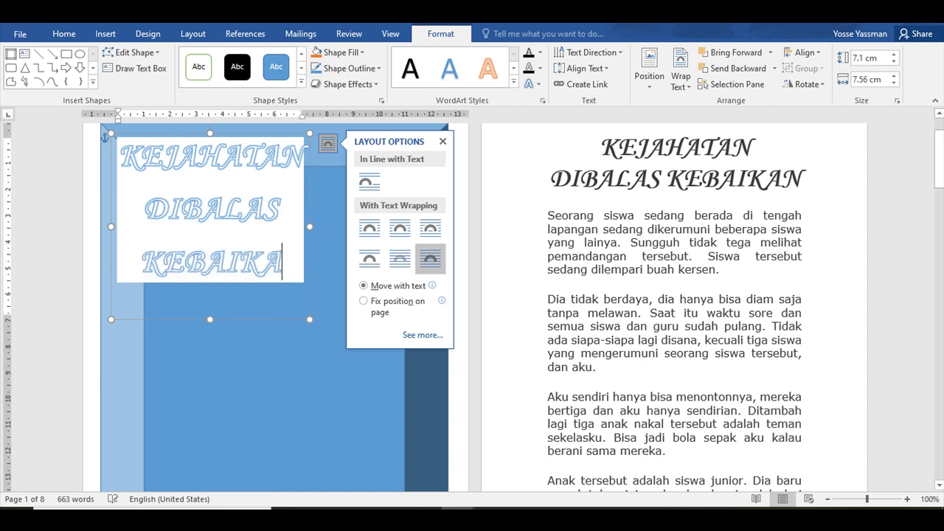
pyautogui.write('N')
# Center the WordArt title in the upper part of the bevel and enlarge its box to about 9.68 cm wide and 6.85 cm high.
pyautogui.moveTo(311, 228); pyautogui.dragTo(365, 228)
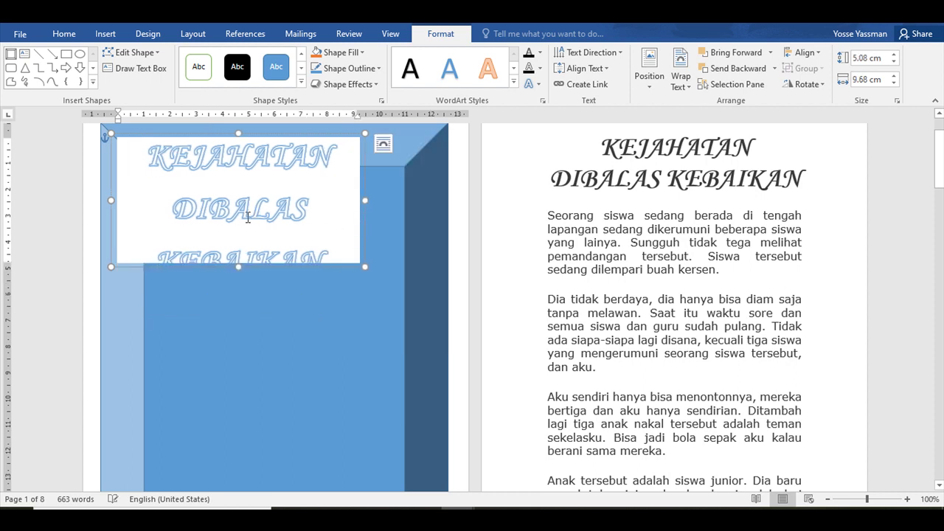
pyautogui.moveTo(253, 268); pyautogui.dragTo(292, 327)
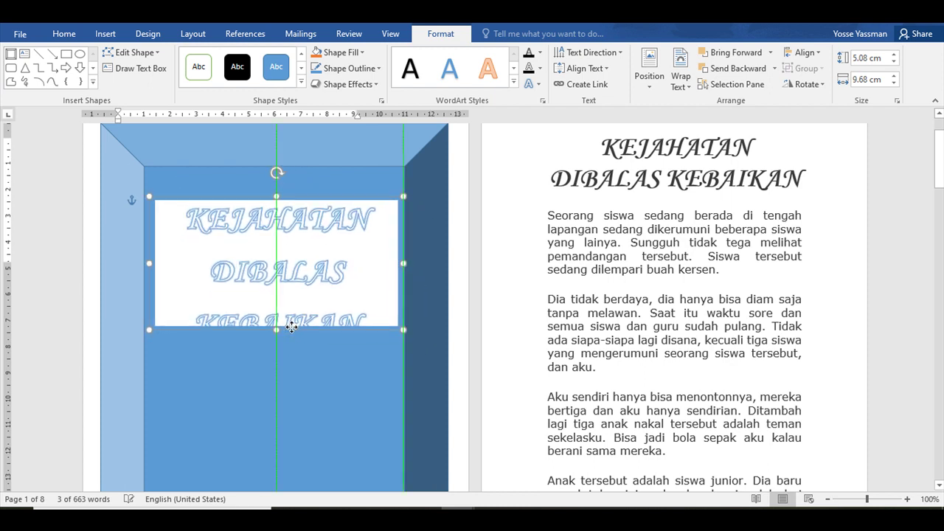
pyautogui.moveTo(240, 271); pyautogui.dragTo(240, 271)
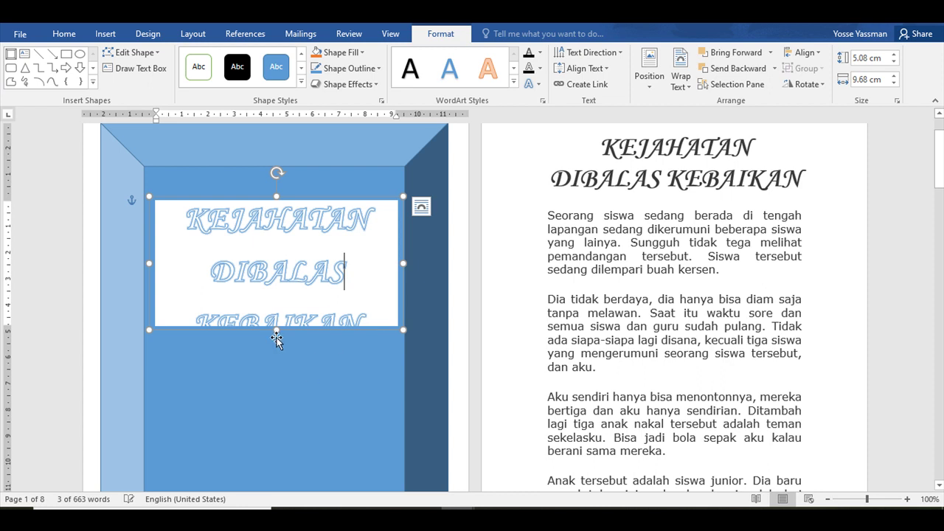
pyautogui.moveTo(276, 331); pyautogui.dragTo(276, 376)
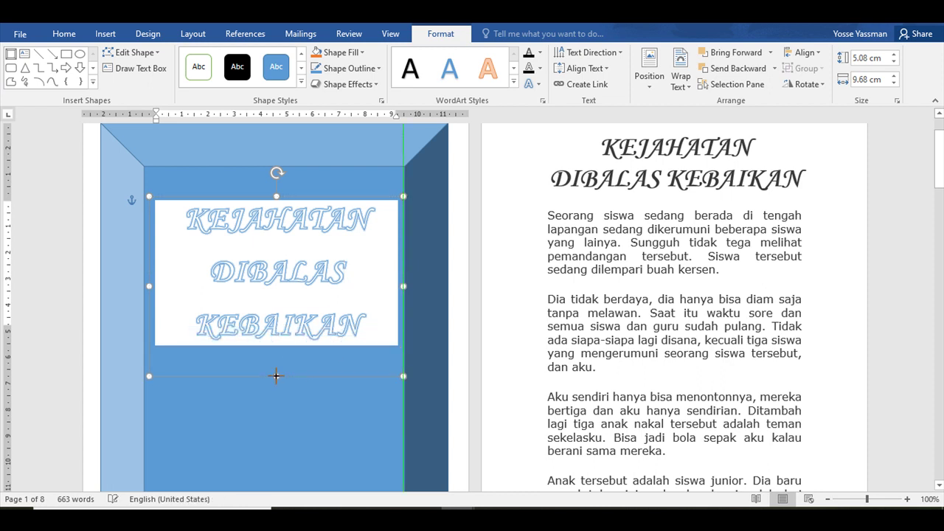
# Insert the picture "kejahatan dan kebaikan.jpg" from the Pictures folder on the cover page.
pyautogui.scroll(-3, 345, 343)
pyautogui.click(255, 371)
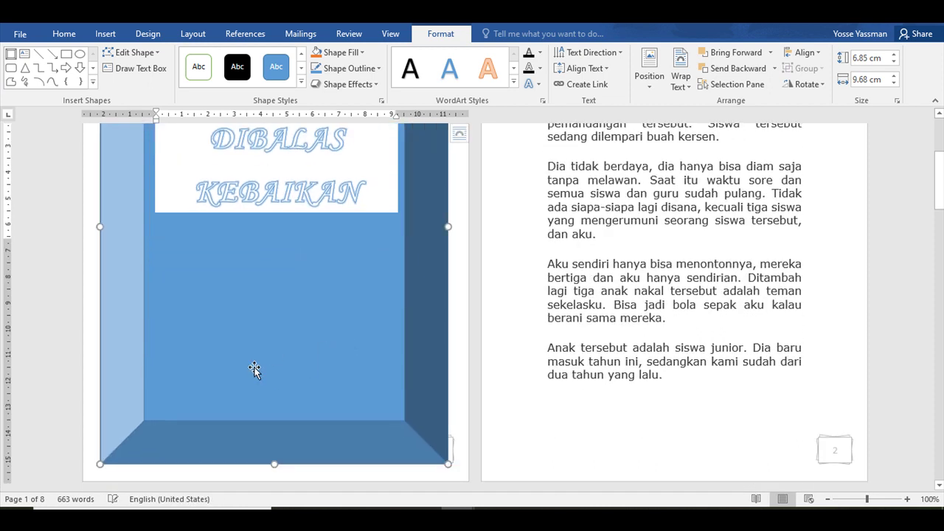
pyautogui.click(107, 35)
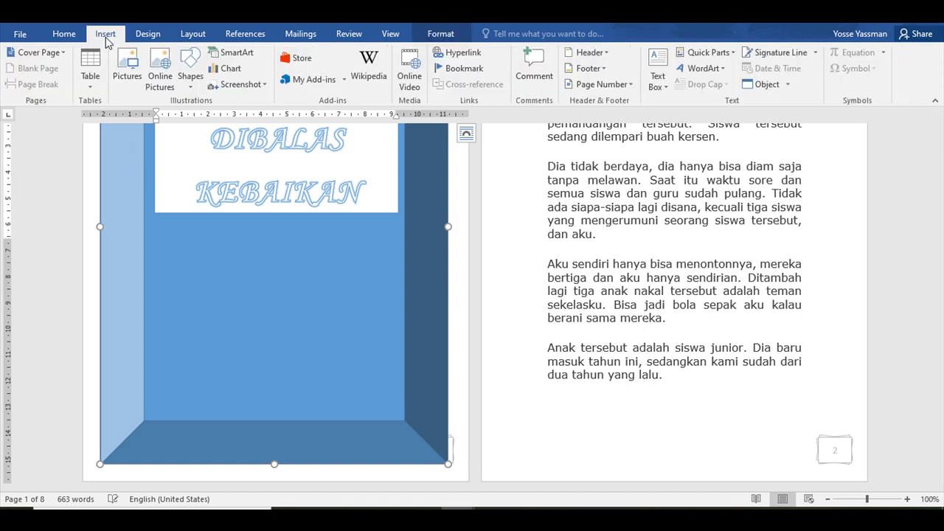
pyautogui.click(134, 87)
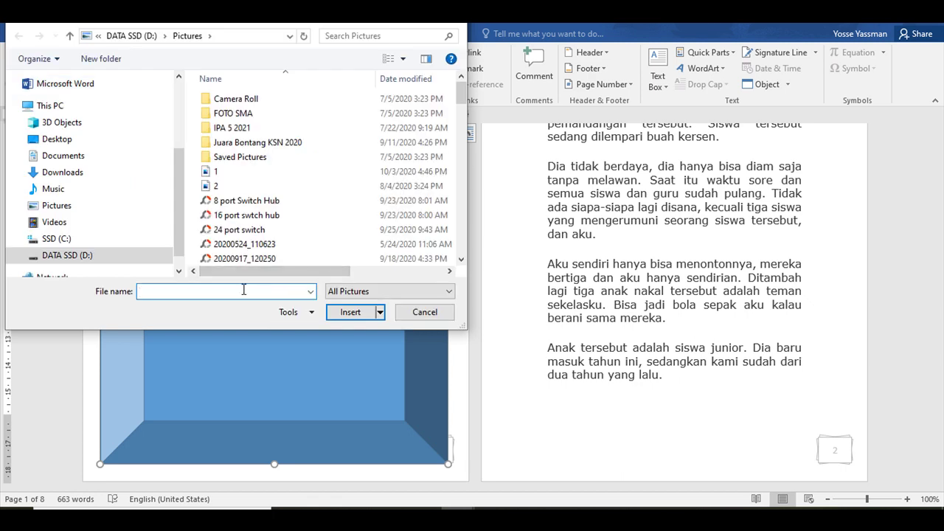
pyautogui.write('KAB')
pyautogui.press('BackSpace')
pyautogui.press('BackSpace')
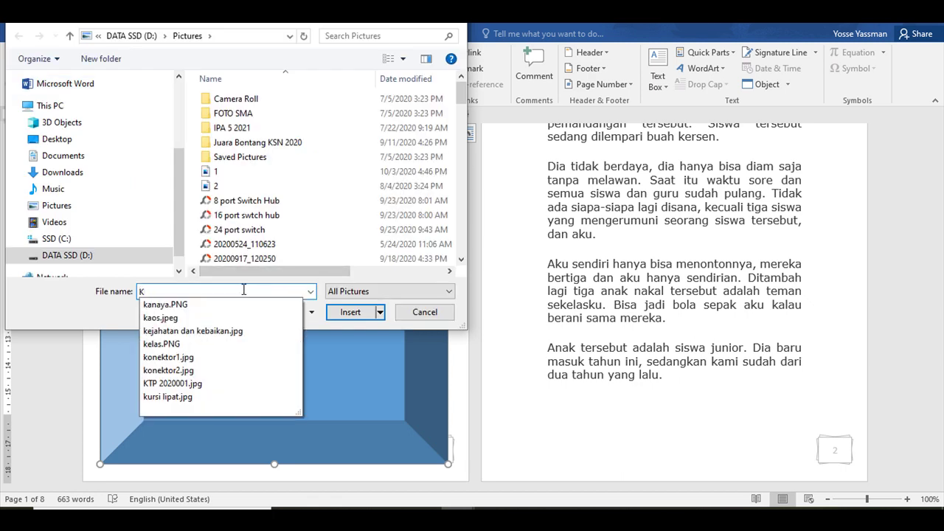
pyautogui.click(219, 331)
pyautogui.click(350, 312)
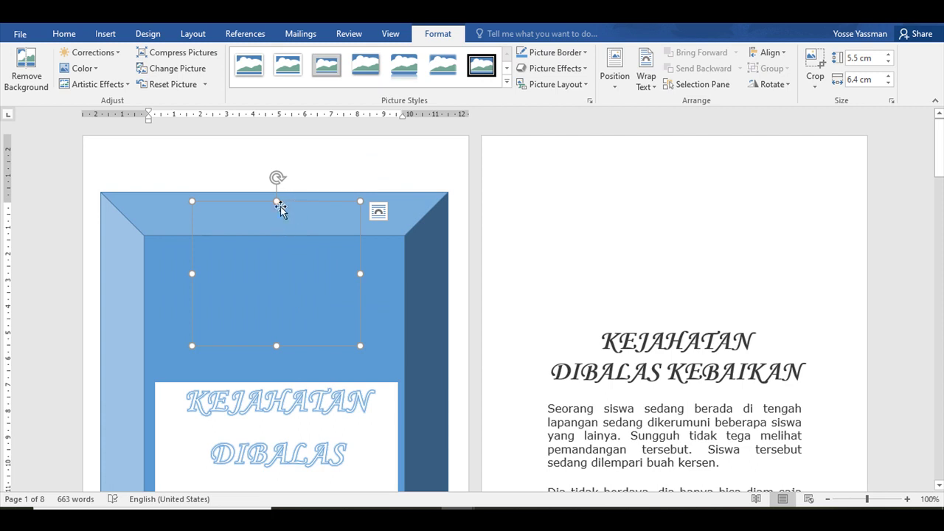
# Move the bevel shape down page 1 to uncover the inserted picture behind it.
pyautogui.moveTo(601, 197); pyautogui.dragTo(255, 200)
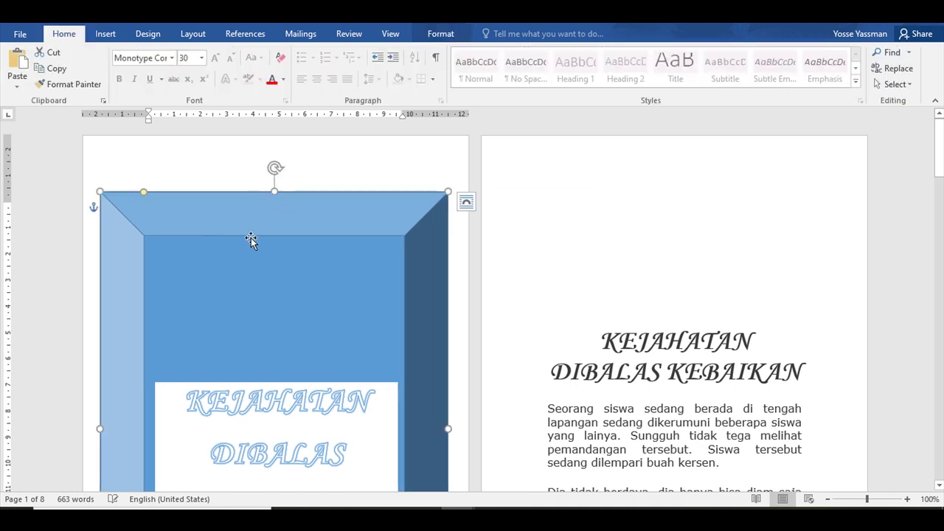
pyautogui.moveTo(211, 228); pyautogui.dragTo(210, 318)
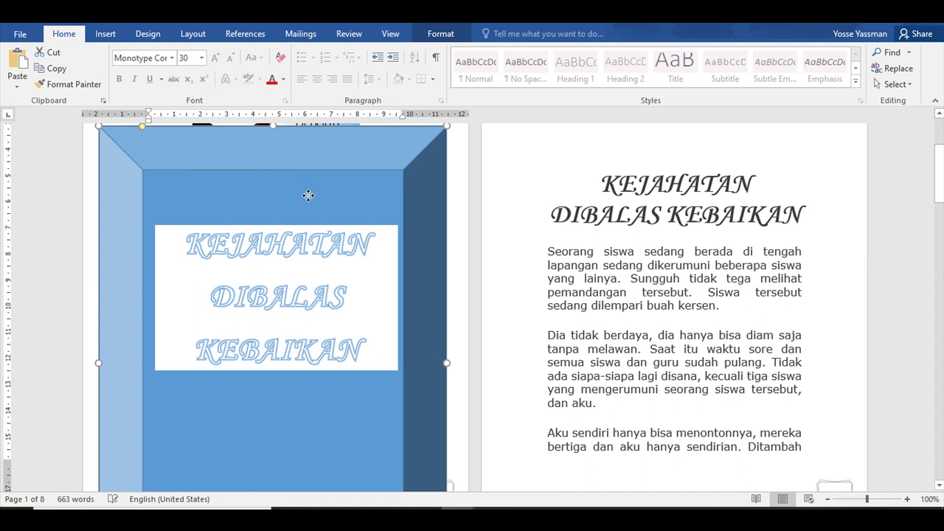
pyautogui.scroll(3, 324, 158)
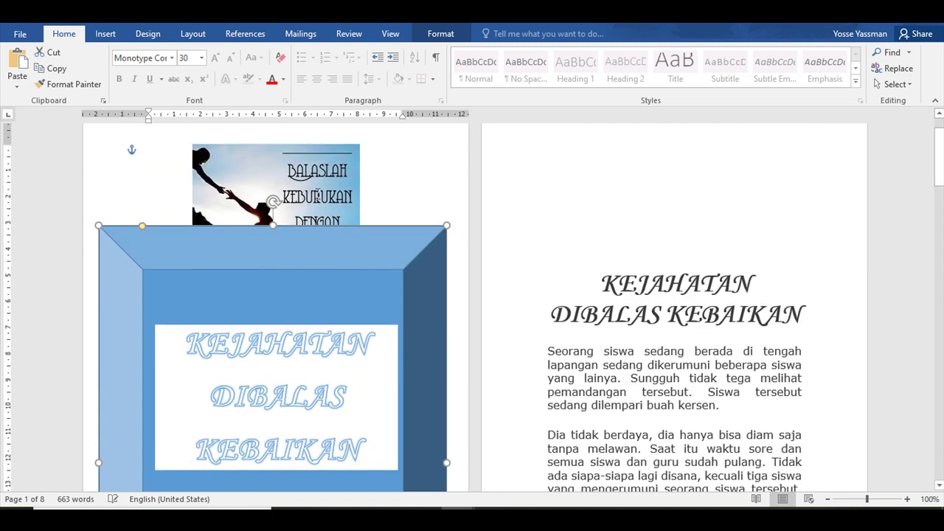
# Set the cover picture's text wrapping to In Front of Text and place it horizontally centred below the WordArt title.
pyautogui.click(305, 181)
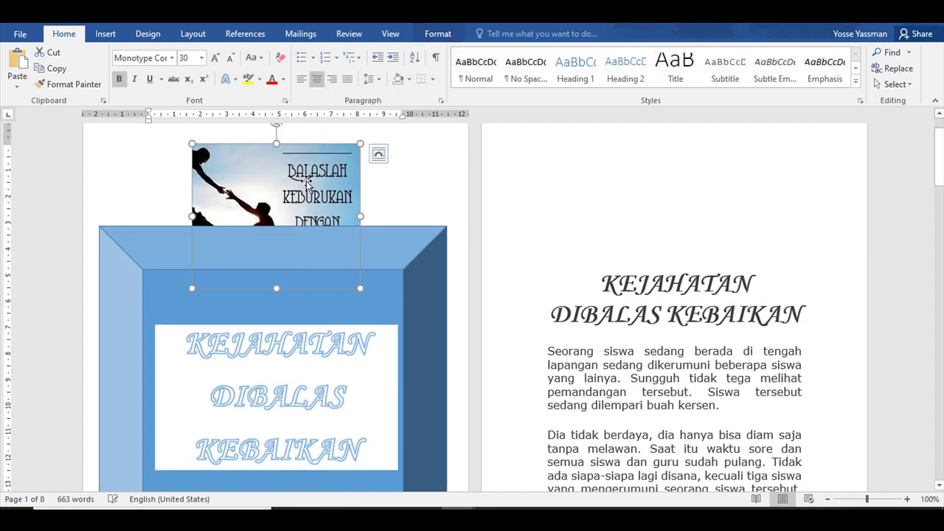
pyautogui.rightClick(306, 182)
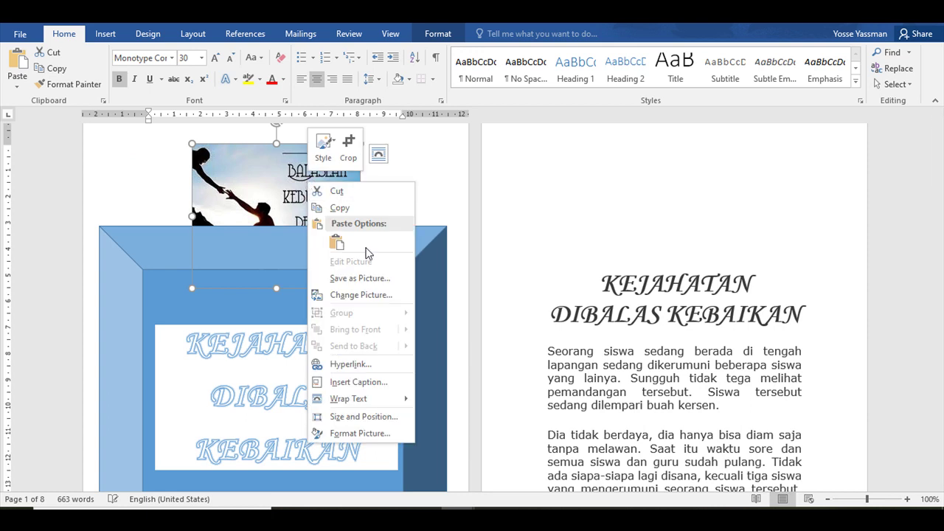
pyautogui.click(378, 155)
pyautogui.click(378, 155)
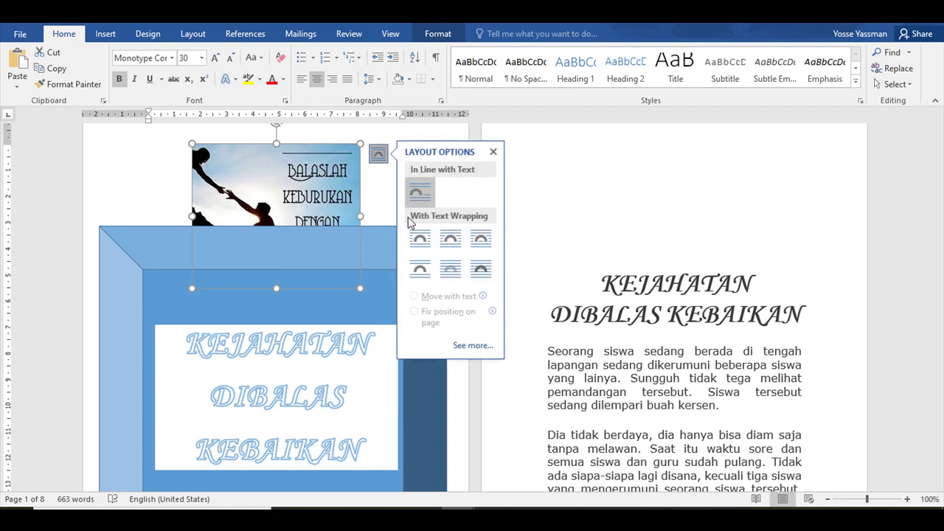
pyautogui.click(481, 270)
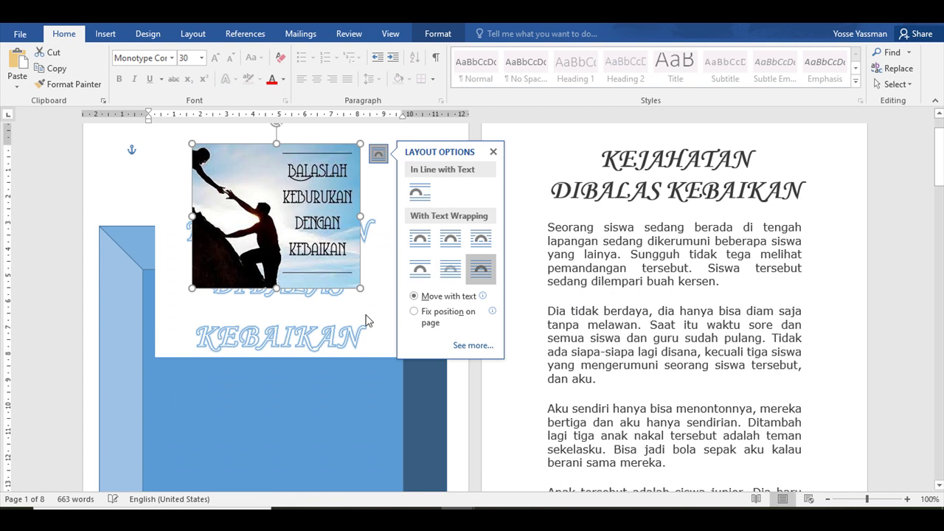
pyautogui.scroll(-1, 366, 321)
pyautogui.moveTo(321, 276); pyautogui.dragTo(270, 425)
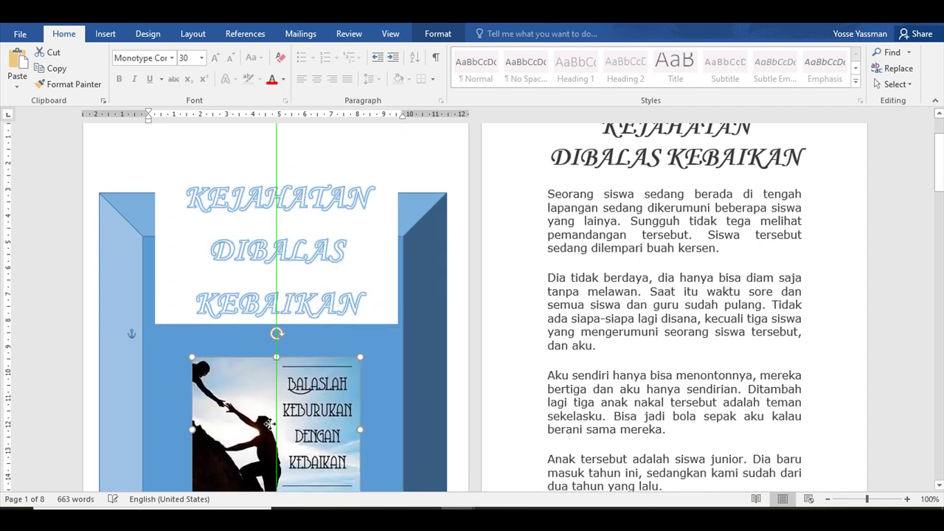
# Move the bevel shape back up page 1 so that it frames both the WordArt title and the picture.
pyautogui.click(436, 289)
pyautogui.scroll(-5, 555, 272)
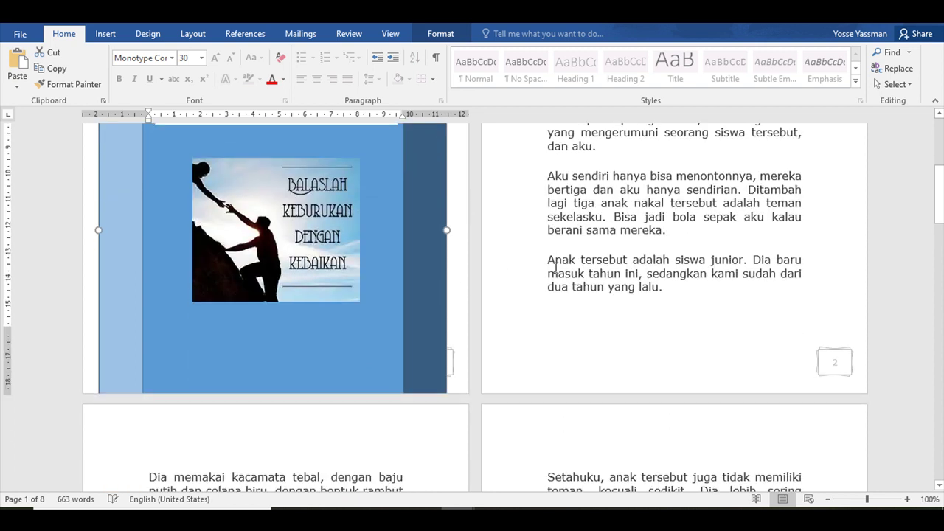
pyautogui.scroll(7, 555, 273)
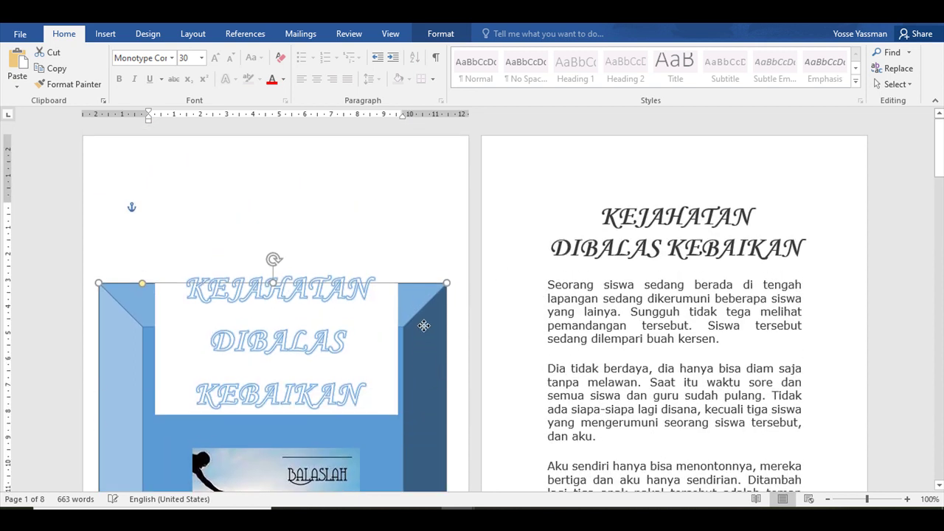
pyautogui.moveTo(435, 252); pyautogui.dragTo(428, 228)
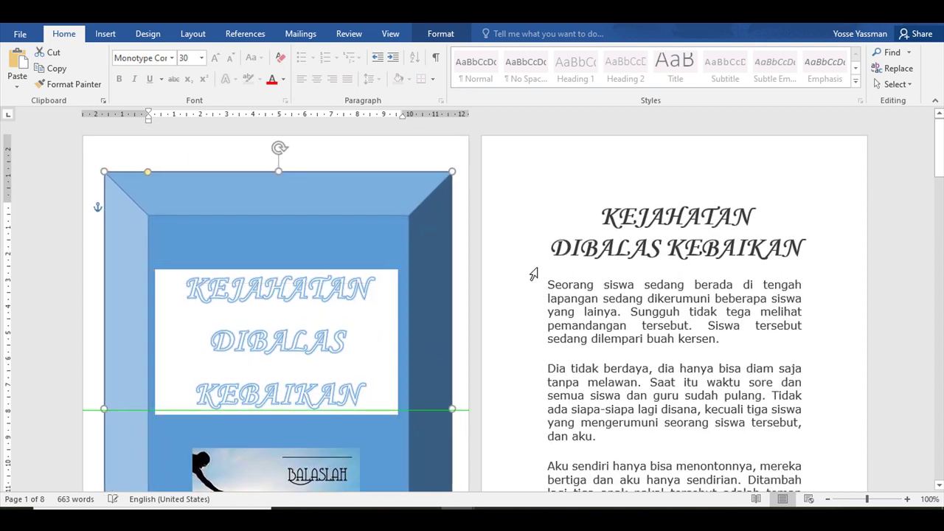
pyautogui.click(599, 325)
pyautogui.scroll(-8, 594, 322)
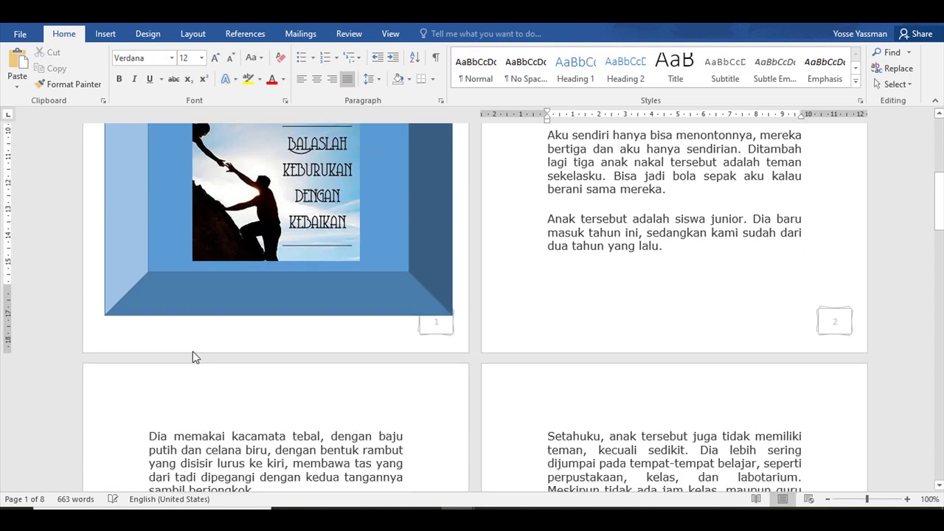
pyautogui.scroll(6, 306, 264)
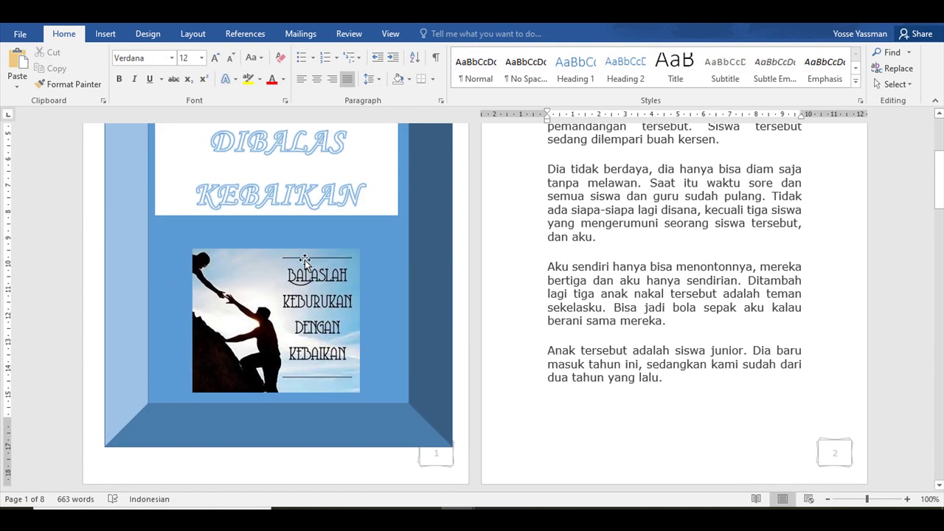
pyautogui.scroll(2, 324, 260)
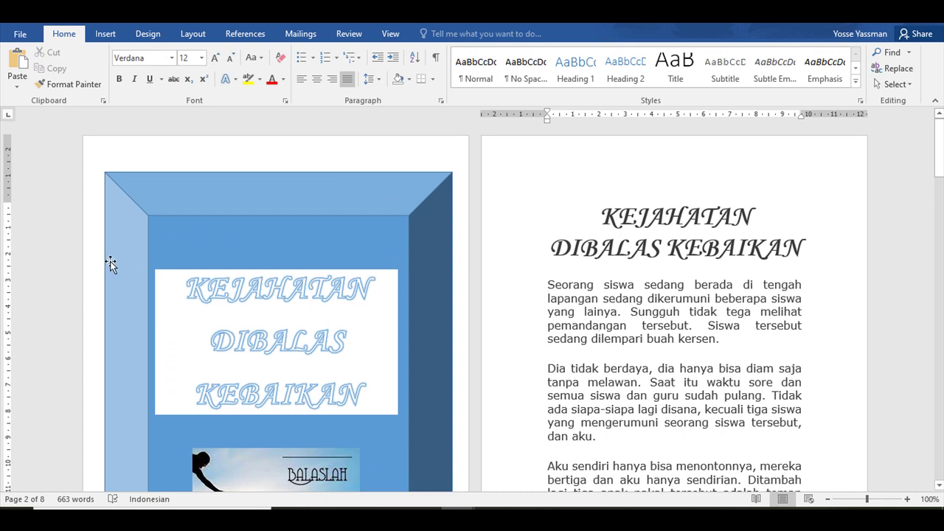
# Add empty lines before the story title on page 2 until the title starts on page 3.
pyautogui.click(596, 188)
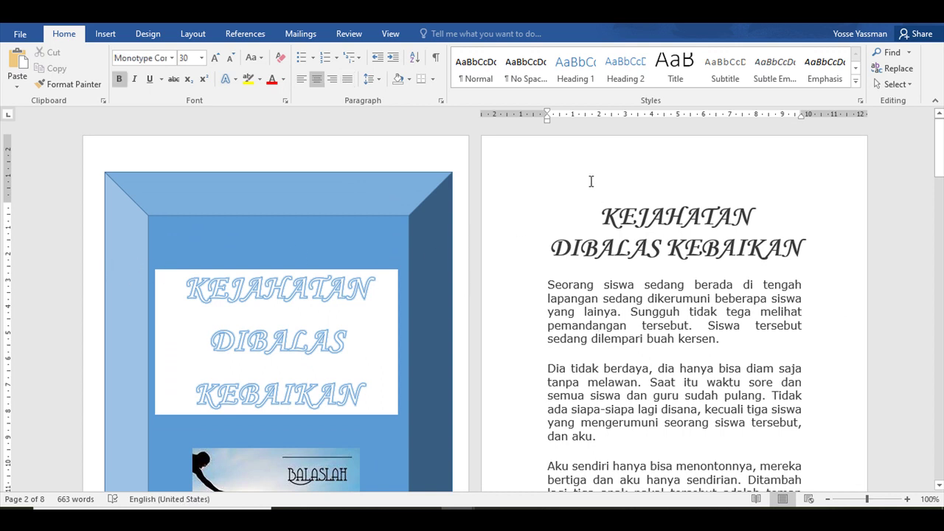
pyautogui.press('Return')
pyautogui.press('Return')
pyautogui.press('Return')
pyautogui.press('Return')
pyautogui.press('Return')
pyautogui.press('Return')
pyautogui.press('Return')
pyautogui.press('Return')
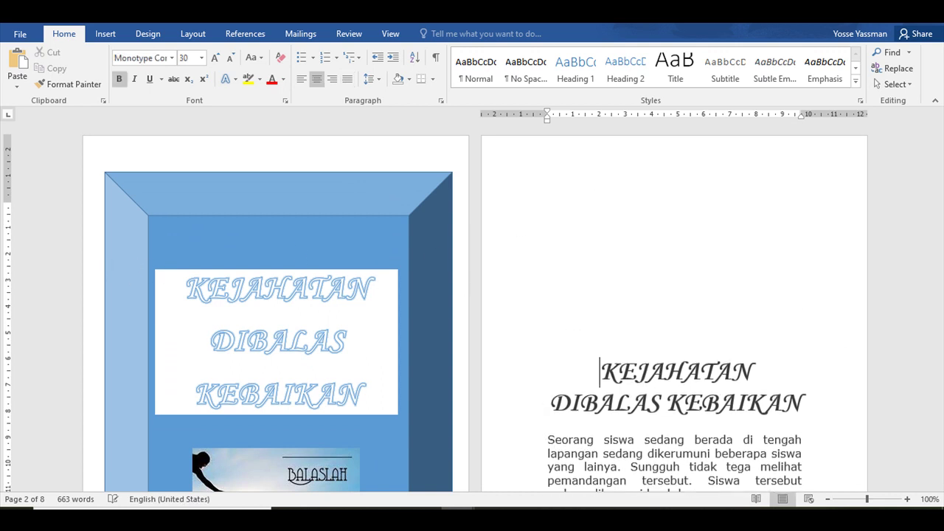
pyautogui.press('Return')
pyautogui.press('Return')
pyautogui.press('Return')
pyautogui.press('Return')
pyautogui.press('Return')
pyautogui.press('Return')
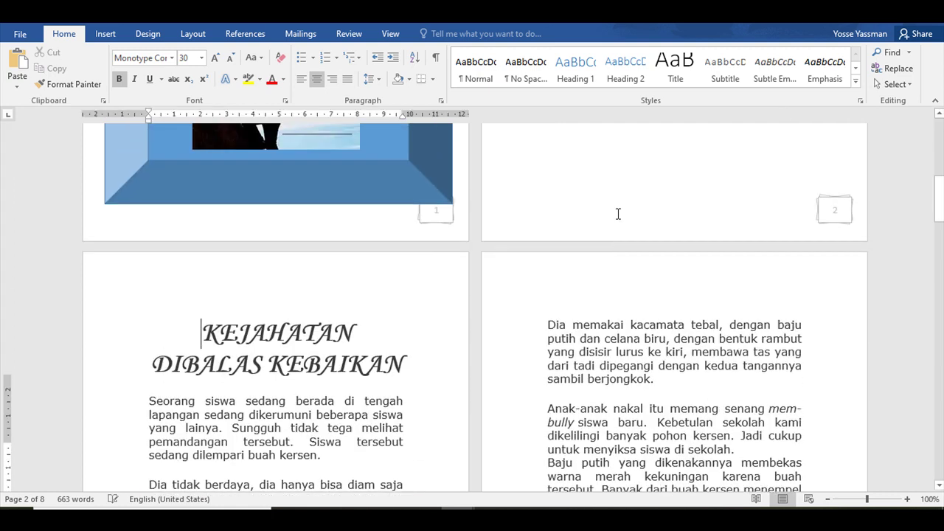
pyautogui.scroll(10, 613, 220)
pyautogui.scroll(2, 613, 220)
pyautogui.click(590, 186)
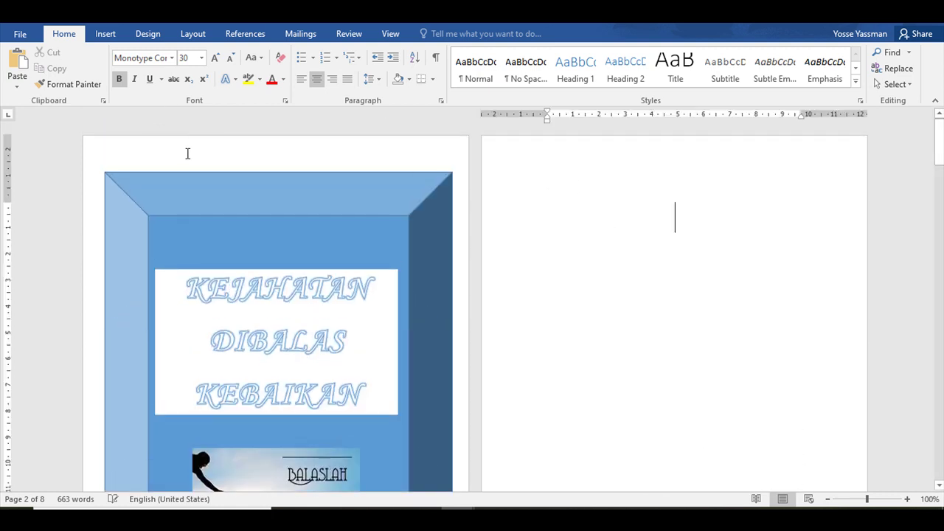
# Check the SOAL 2 cover instruction and insert the built-in Facet cover page in Anak Polos.
pyautogui.hotkey('alt', 'Tab')
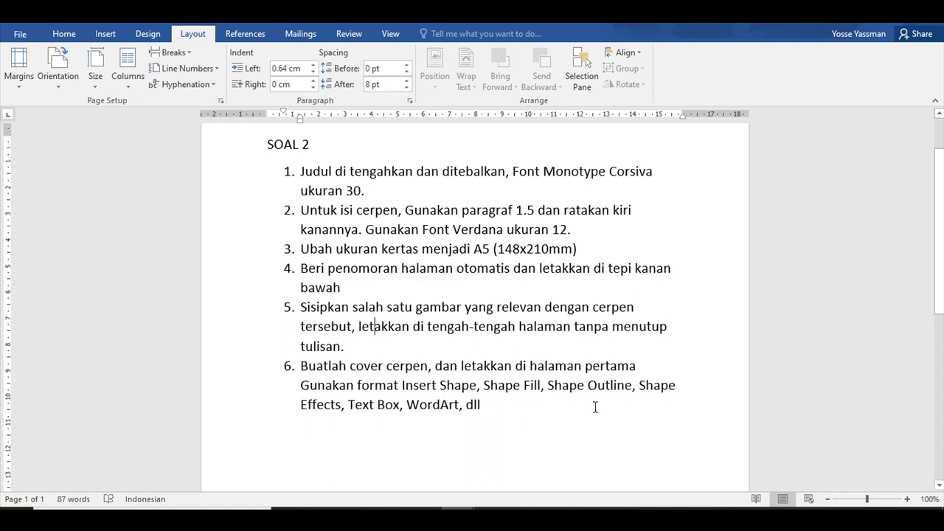
pyautogui.hotkey('alt', 'Tab')
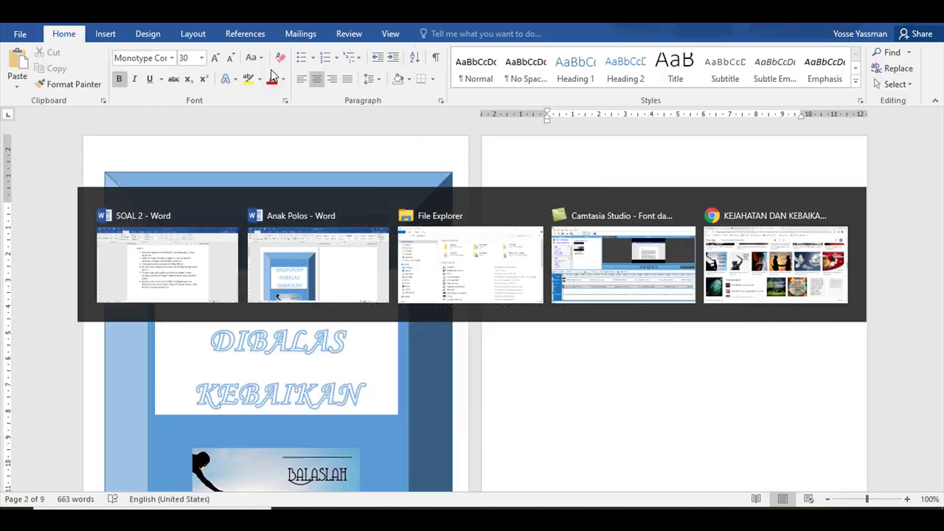
pyautogui.click(105, 34)
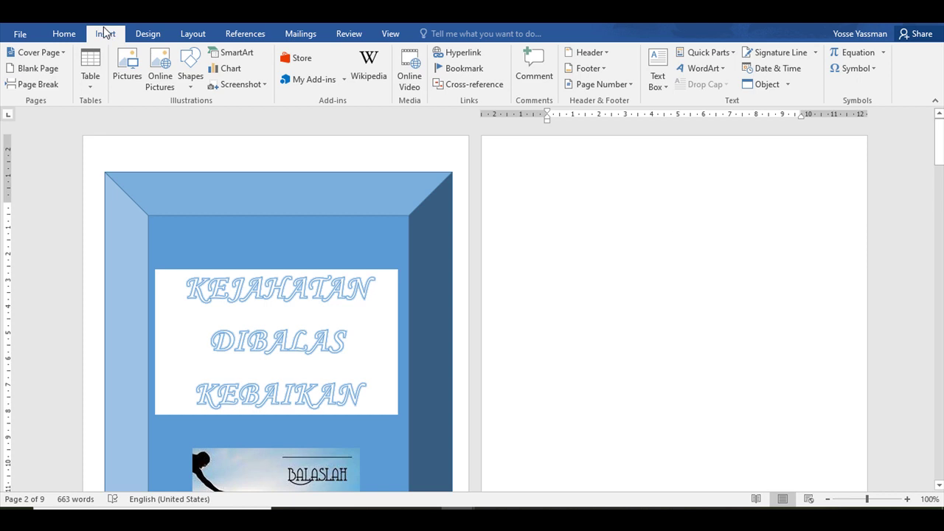
pyautogui.click(191, 85)
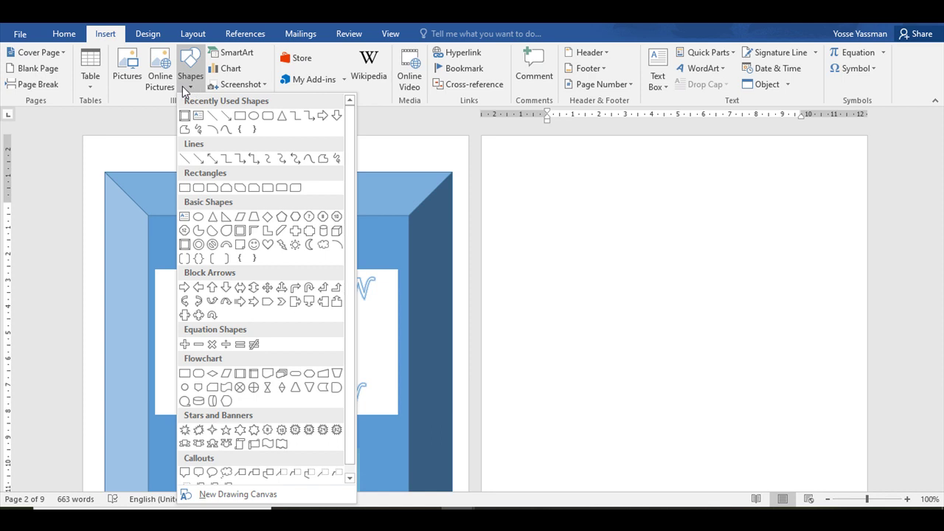
pyautogui.click(65, 54)
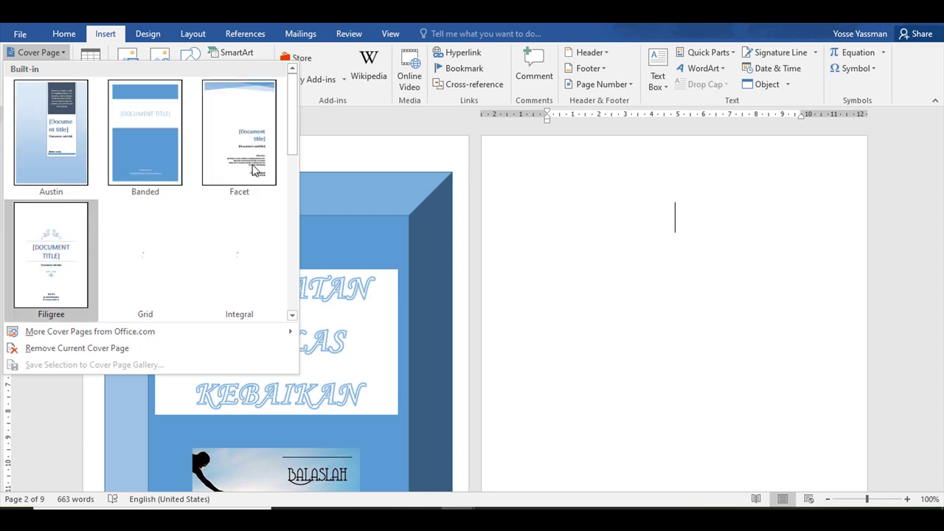
pyautogui.click(250, 170)
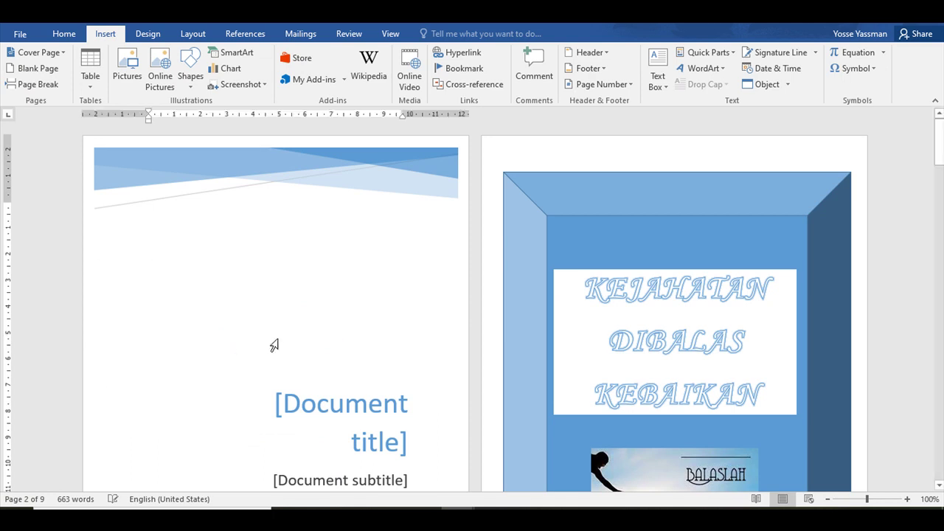
# Examine the title, abstract and author placeholders on the Facet cover page.
pyautogui.scroll(-5, 272, 346)
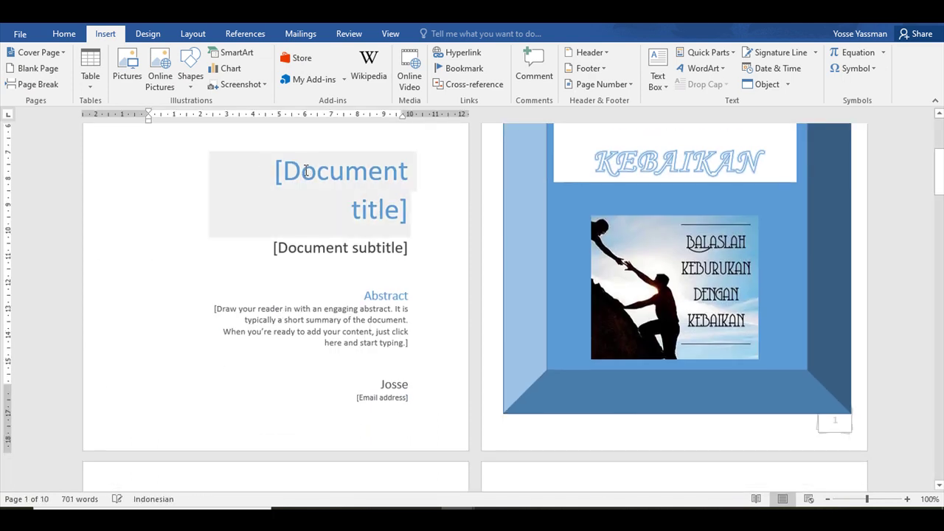
pyautogui.click(306, 171)
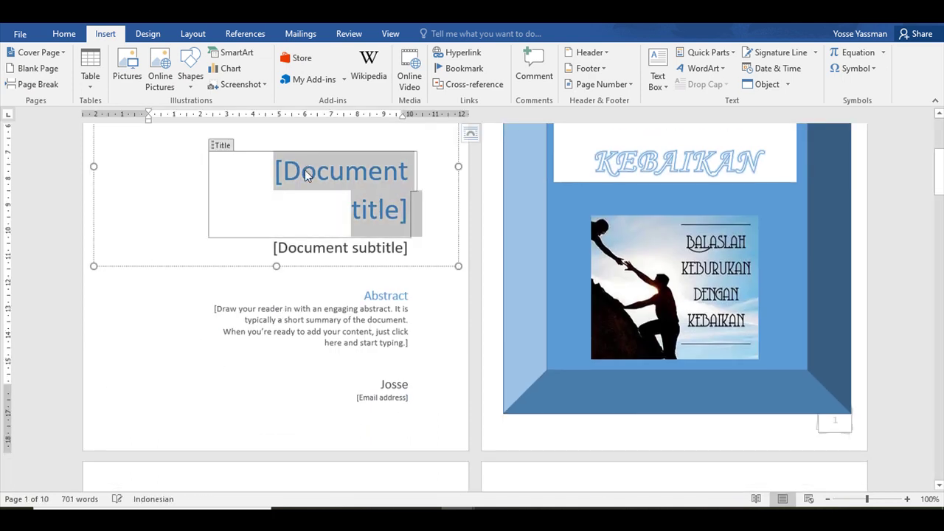
pyautogui.click(370, 325)
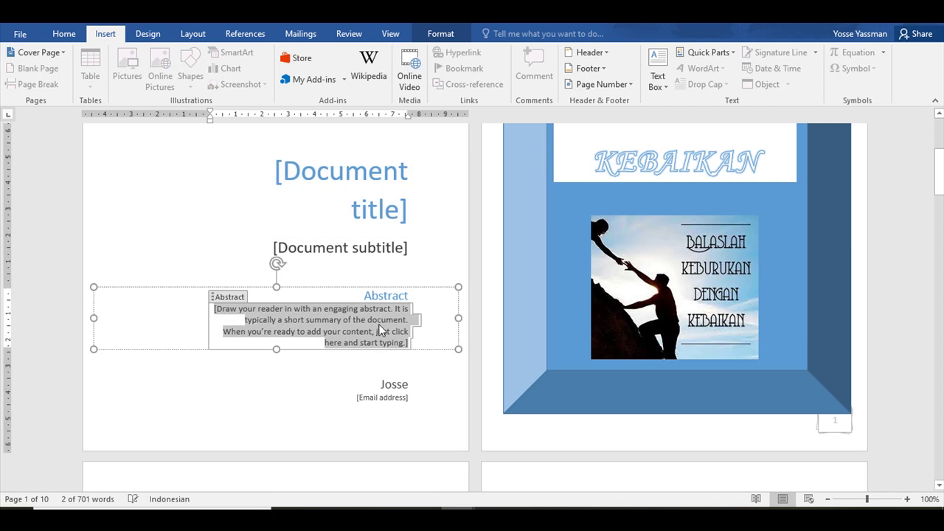
pyautogui.click(407, 404)
pyautogui.scroll(5, 248, 305)
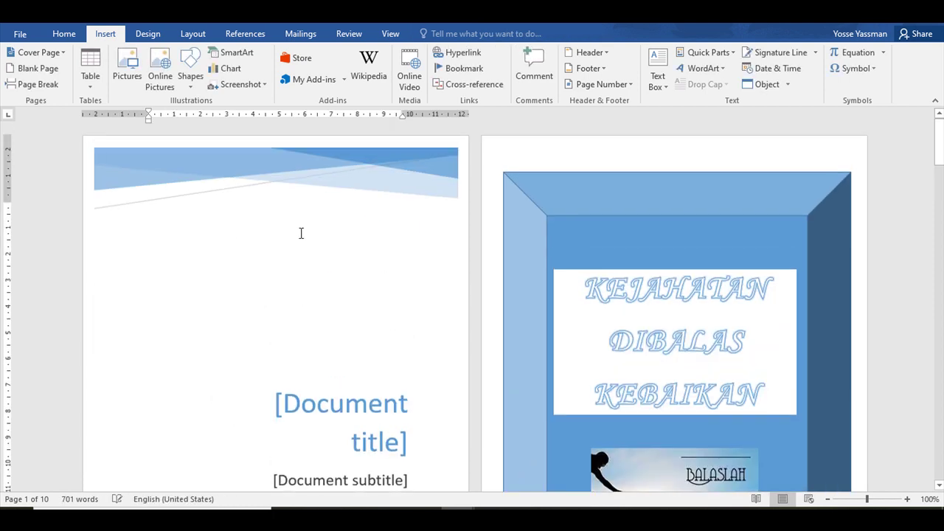
pyautogui.scroll(-2, 345, 259)
pyautogui.scroll(2, 273, 255)
# Browse the remaining built-in cover page designs and reread the SOAL 2 task list.
pyautogui.click(64, 54)
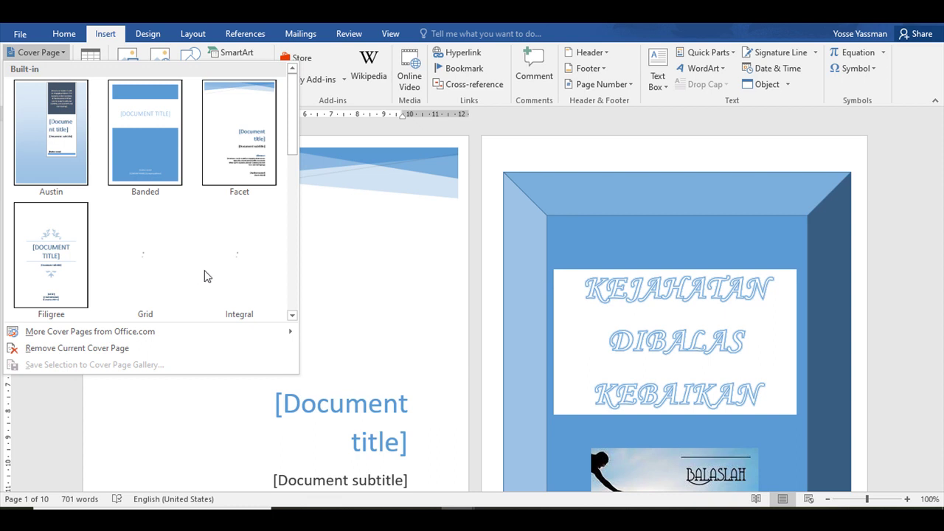
pyautogui.scroll(-5, 291, 159)
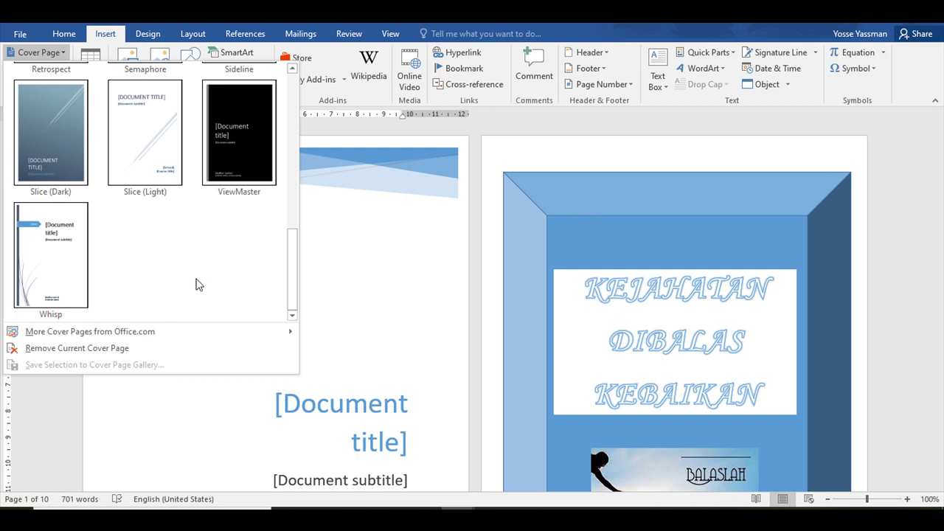
pyautogui.click(574, 161)
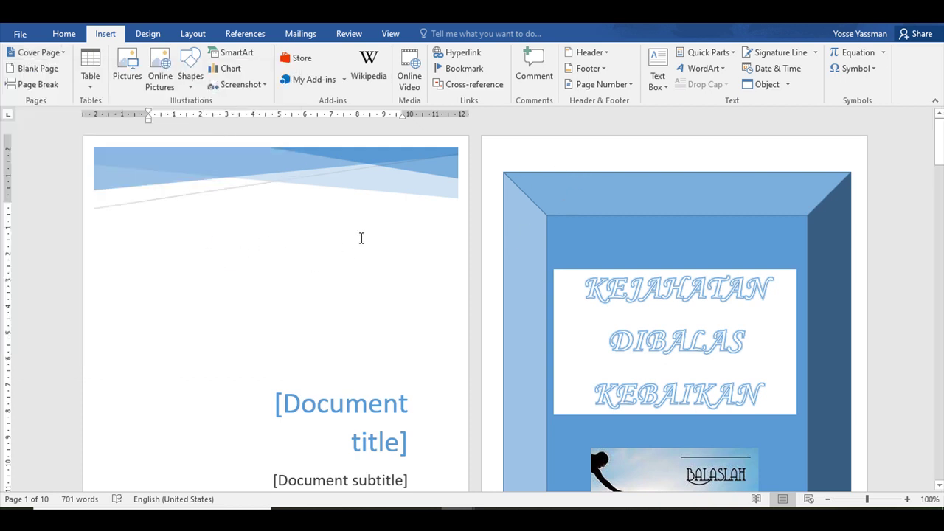
pyautogui.hotkey('alt', 'Tab')
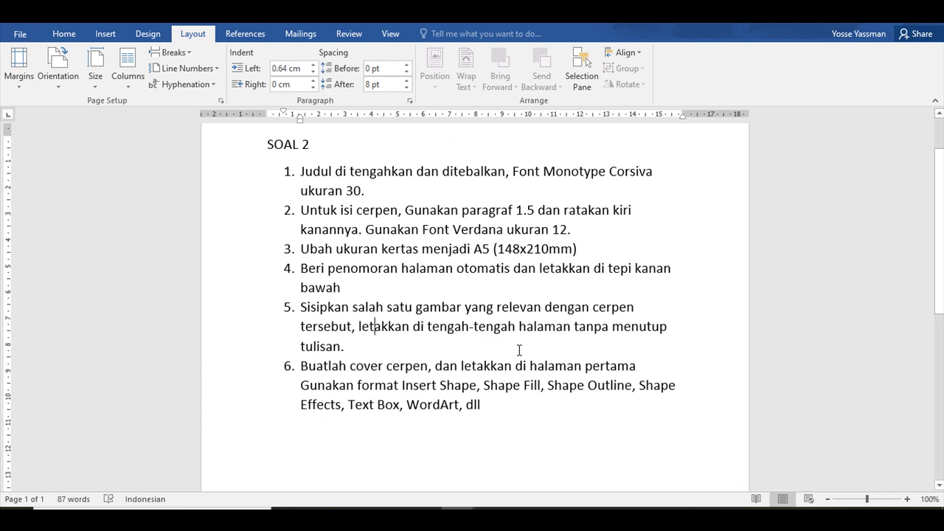
pyautogui.hotkey('alt', 'Tab')
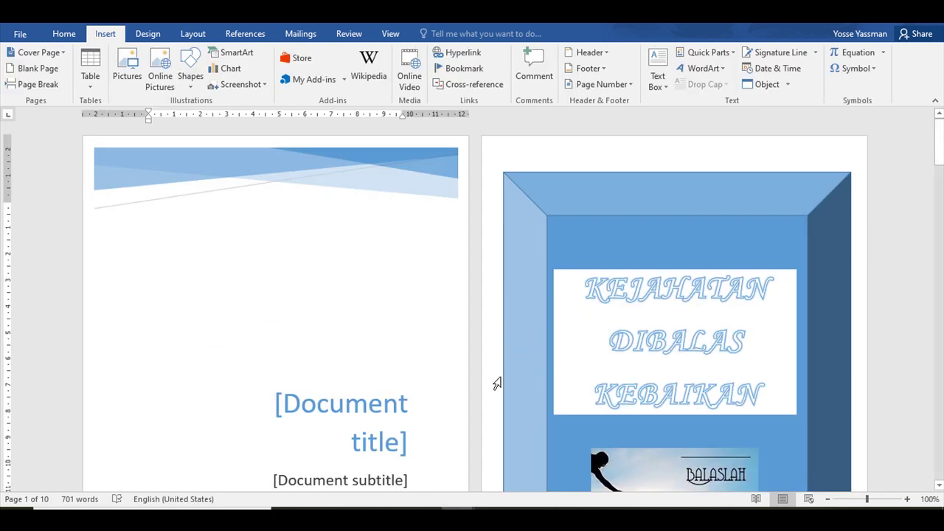
# Review Anak Polos from the bevel cover through the story pages, checking the text layout and page numbers.
pyautogui.click(680, 192)
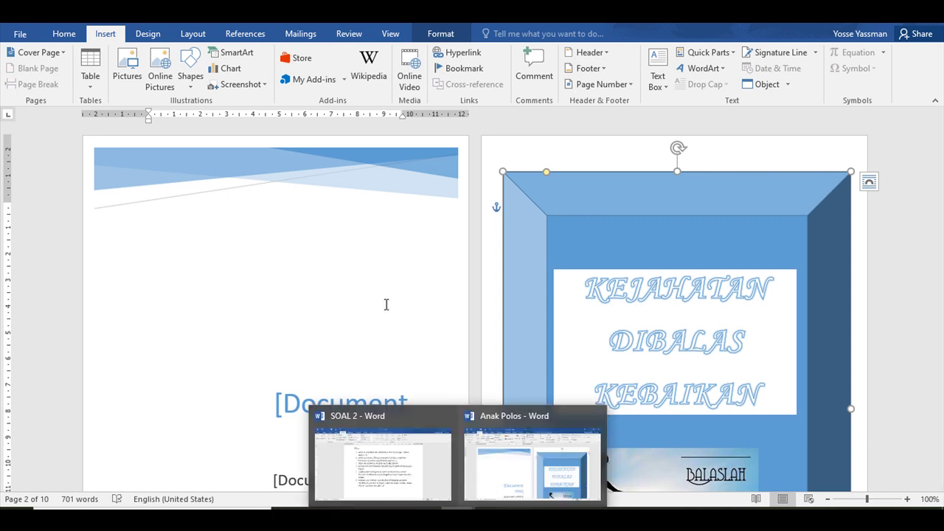
pyautogui.scroll(-10, 362, 227)
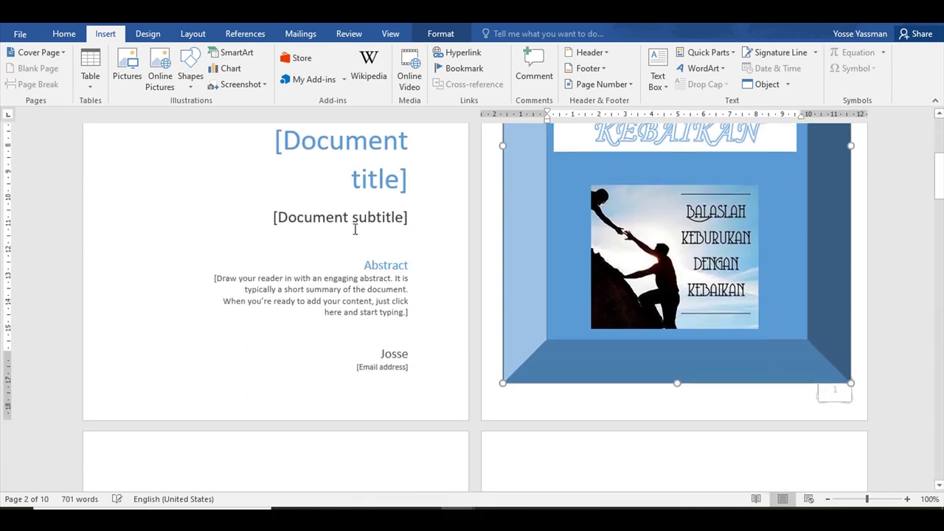
pyautogui.scroll(3, 763, 211)
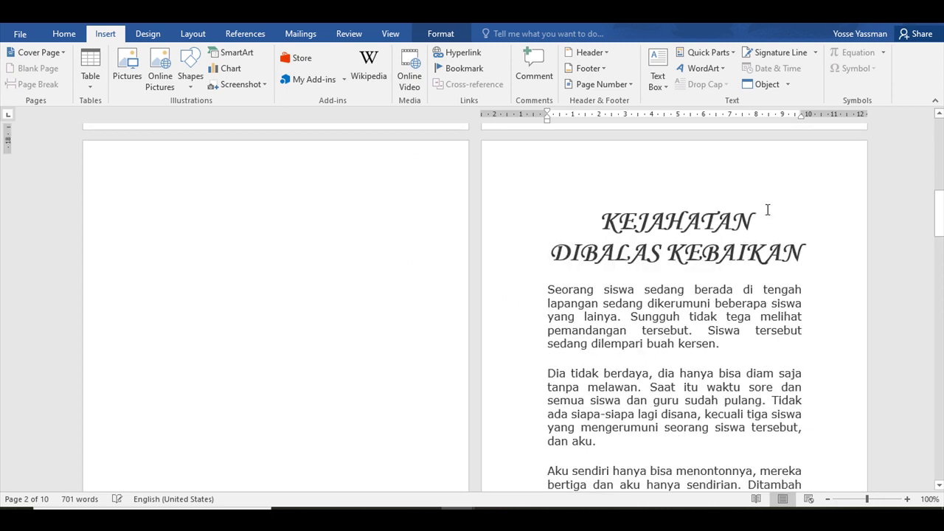
pyautogui.scroll(-6, 770, 221)
pyautogui.scroll(-9, 772, 221)
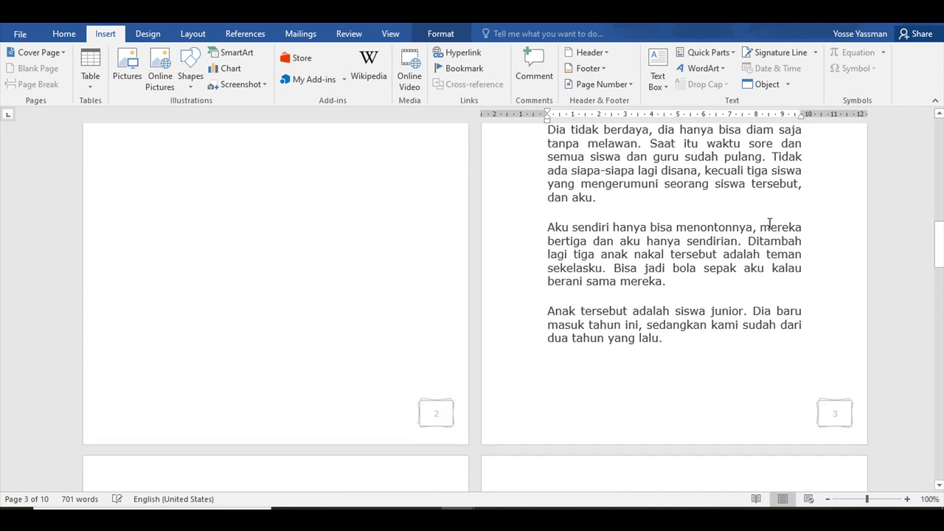
pyautogui.scroll(-8, 773, 223)
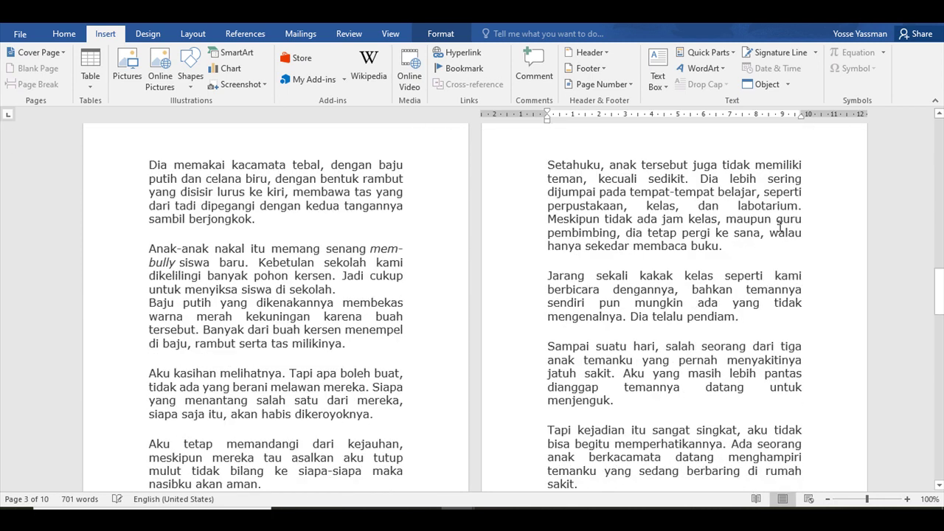
pyautogui.scroll(-3, 775, 232)
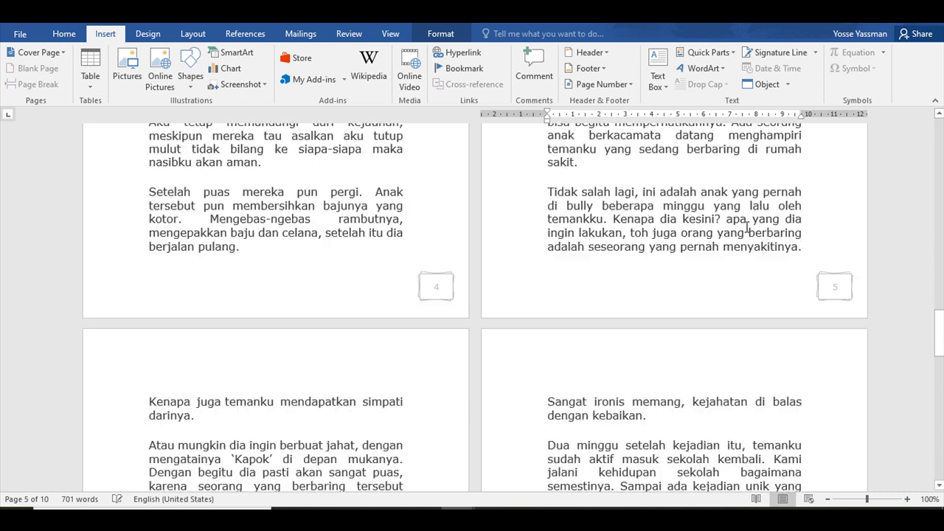